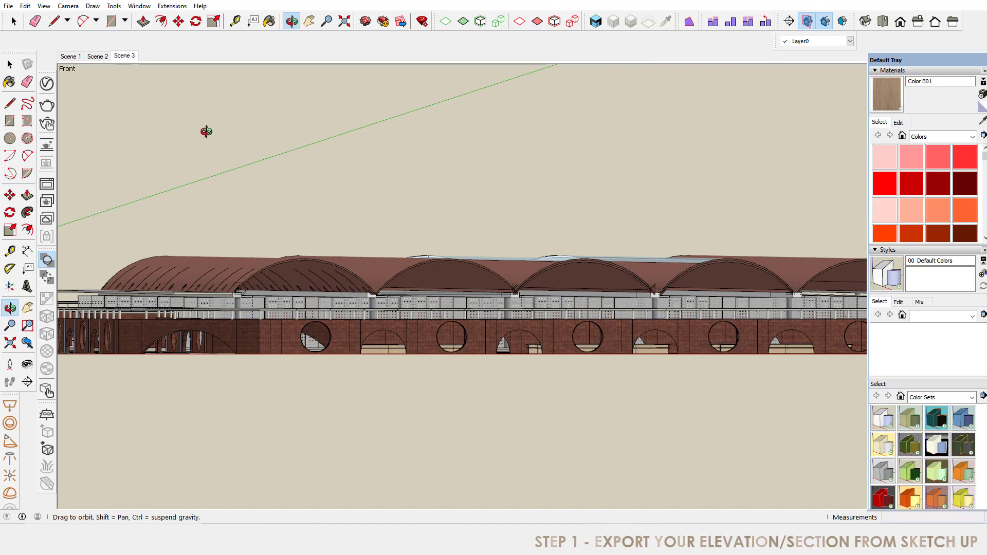
Save the front elevation view as a new scene and check it by orbiting away and recalling the scene
click(43, 6)
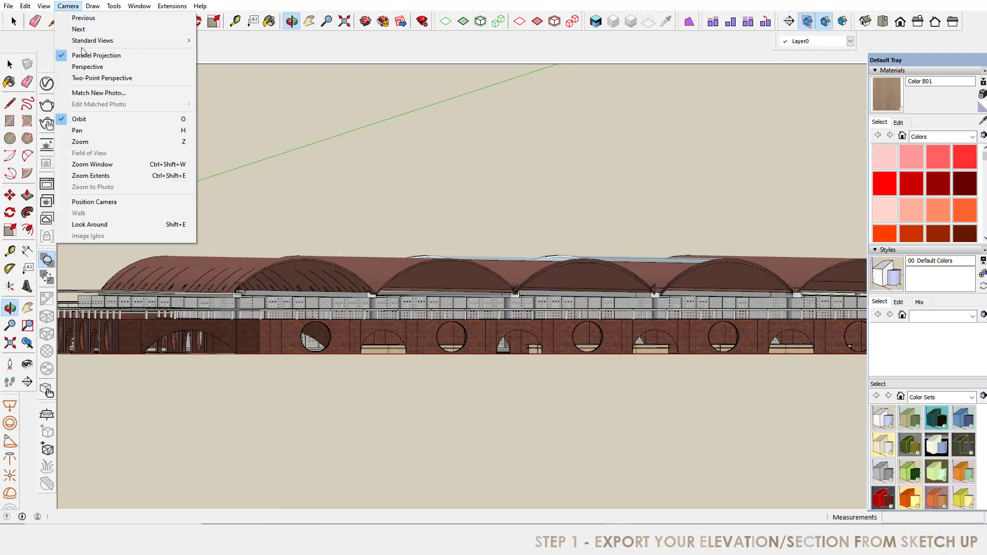
mouse_move(86, 43)
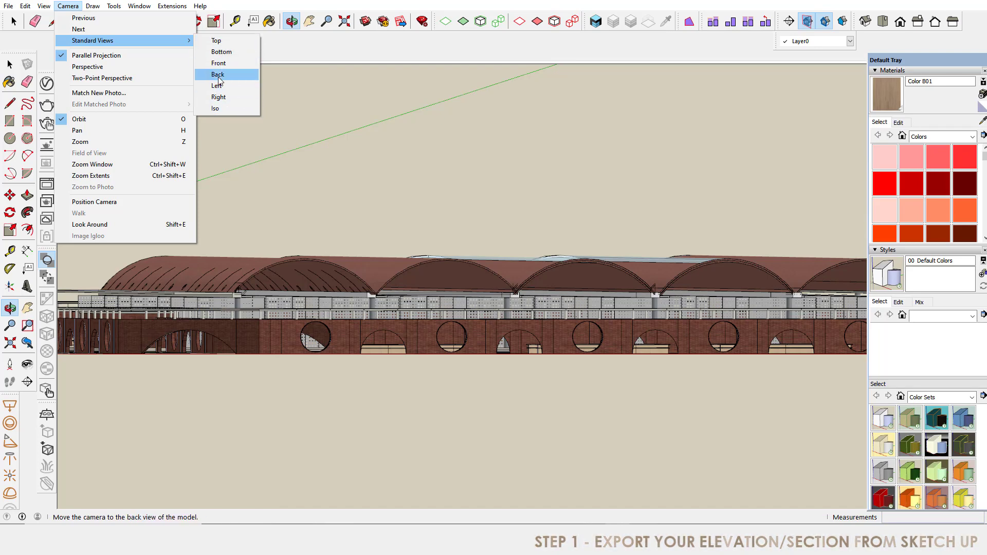
mouse_move(97, 8)
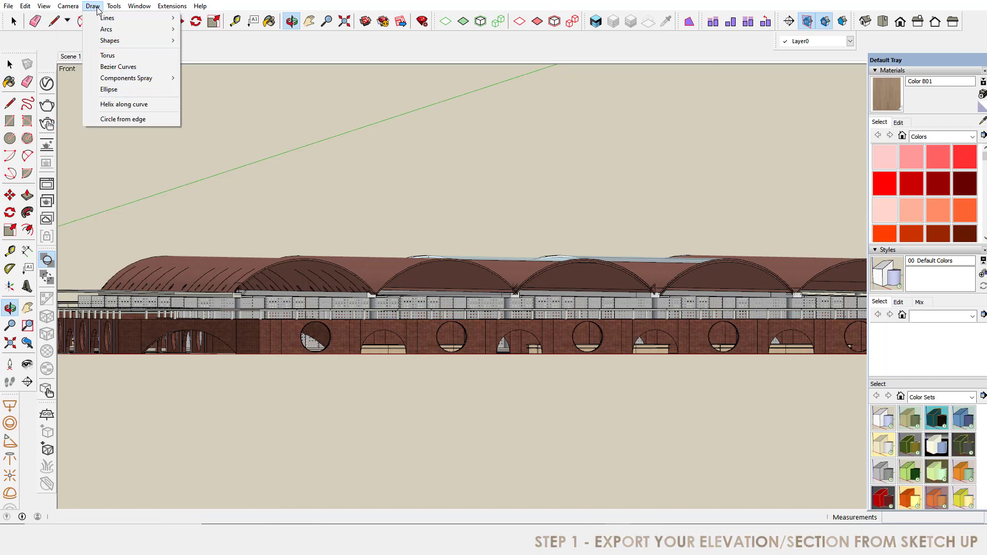
mouse_move(41, 6)
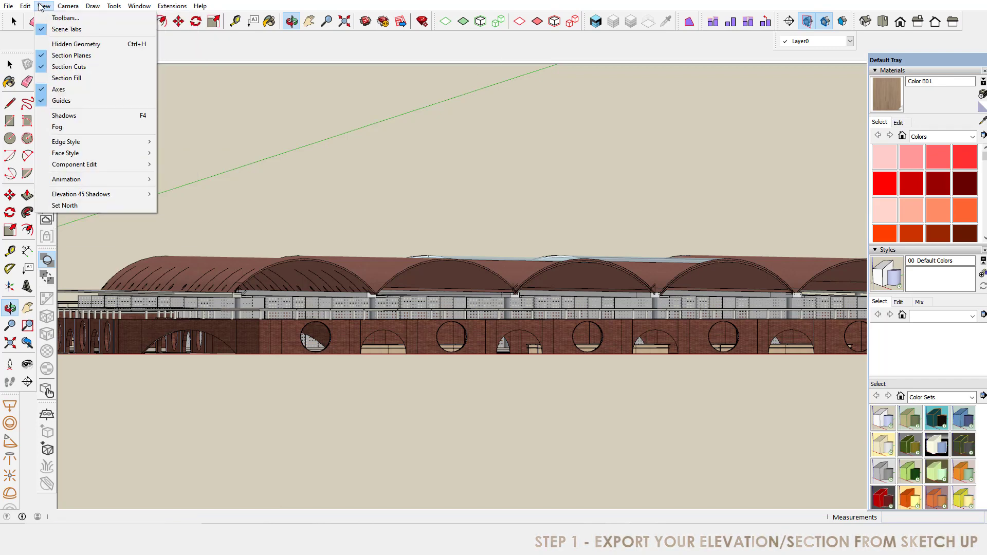
mouse_move(105, 179)
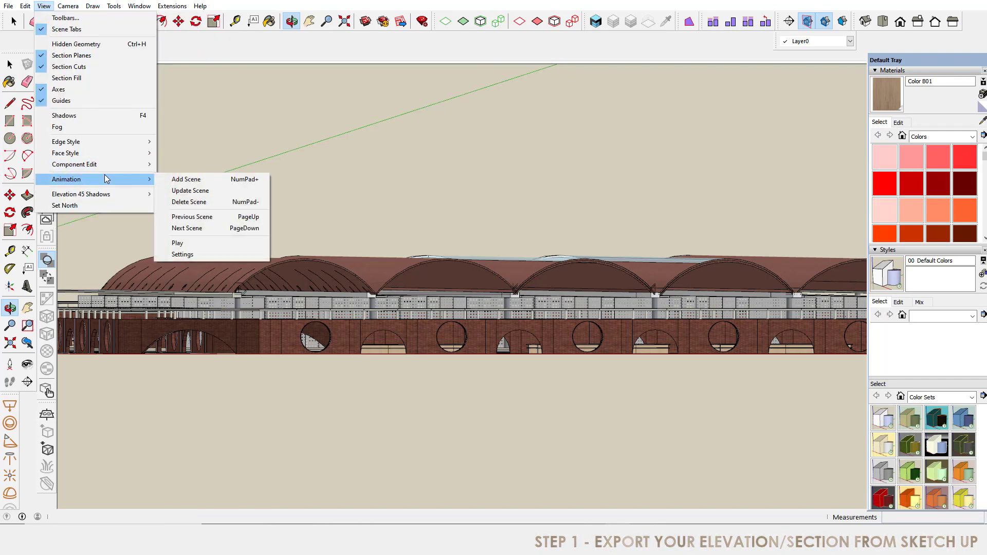
click(245, 181)
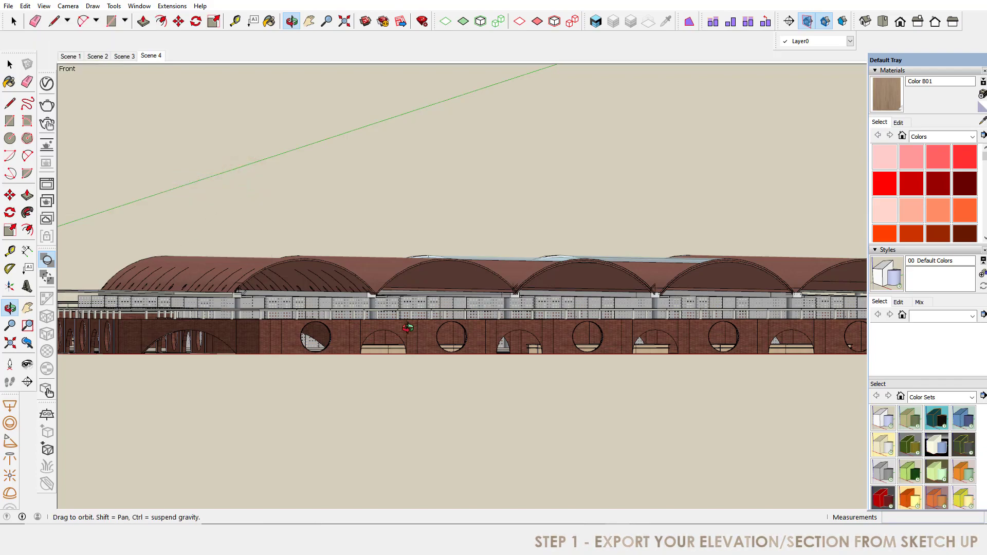
drag(354, 242, 410, 273)
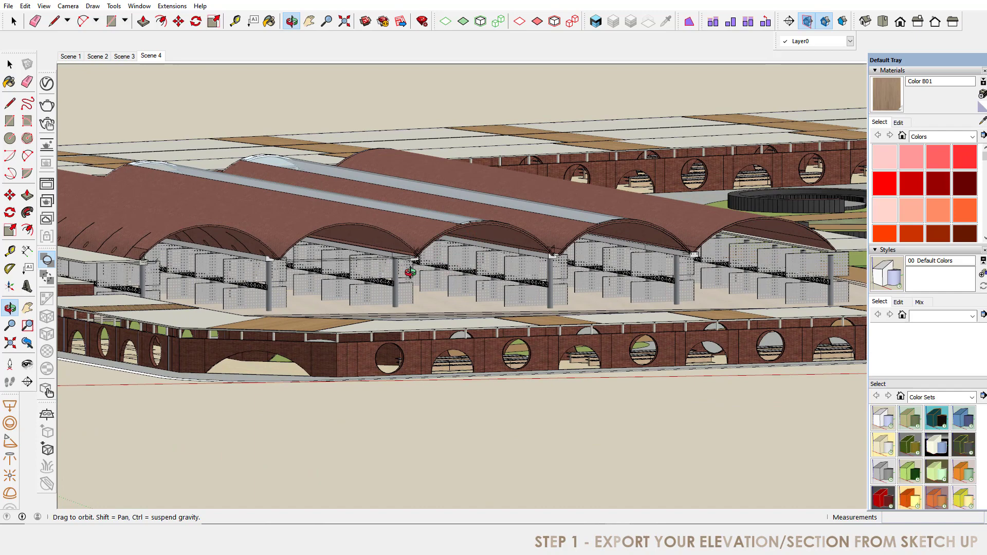
click(156, 56)
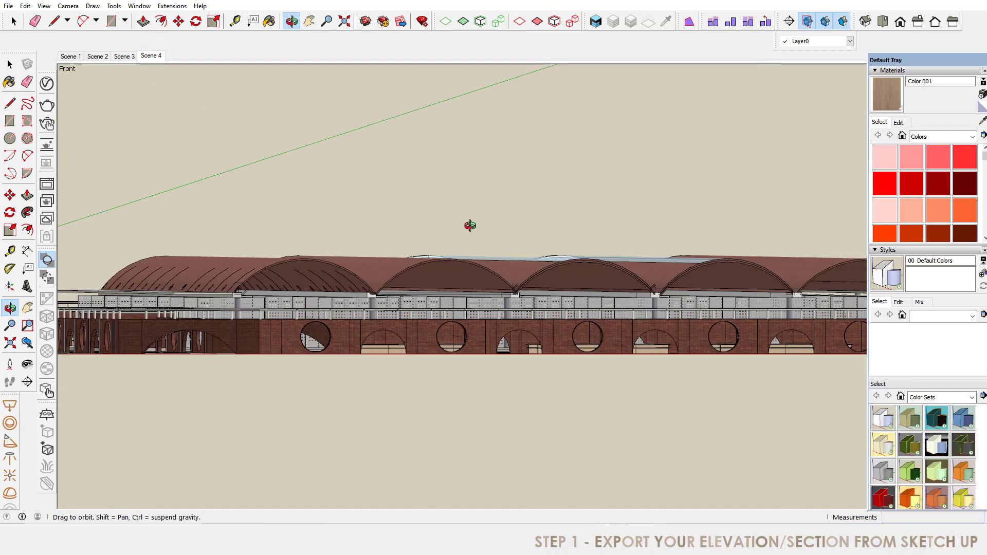
Set up a 2D graphic export of the elevation as an AutoCAD DWG file named ELEVATION
click(27, 6)
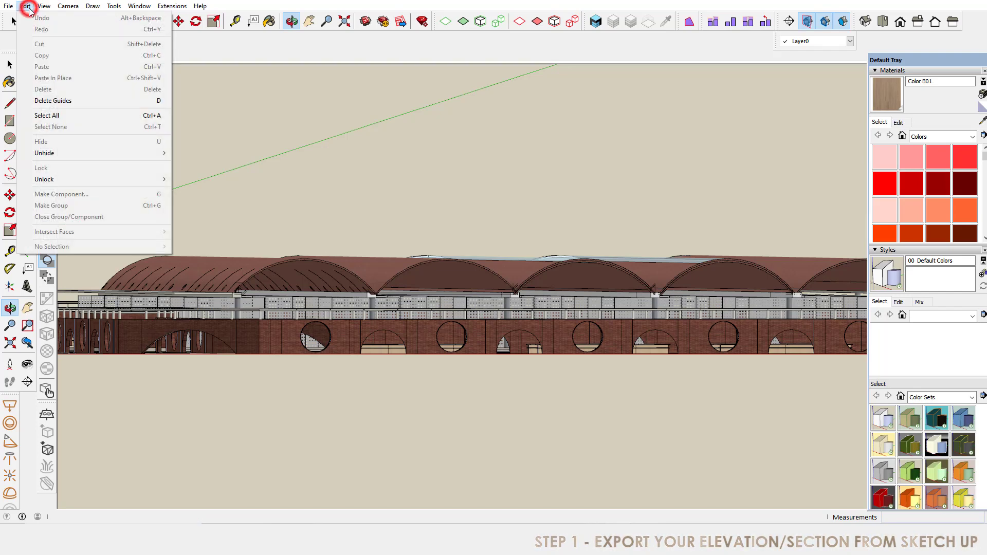
mouse_move(48, 13)
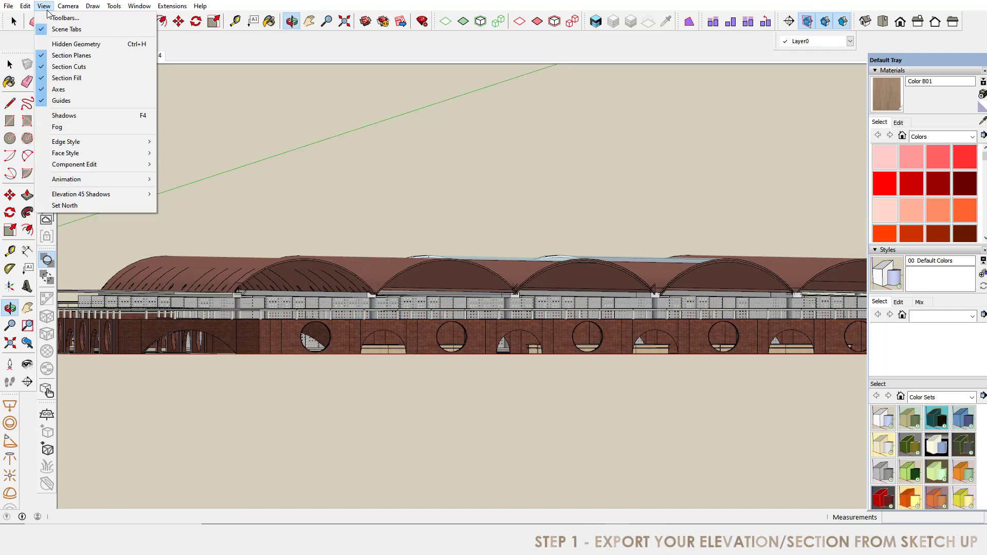
mouse_move(99, 148)
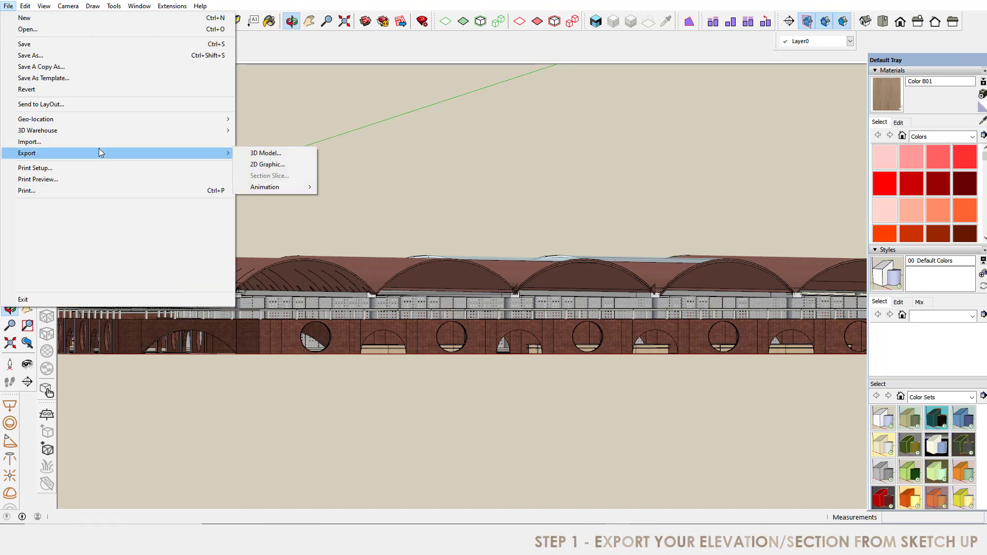
click(287, 165)
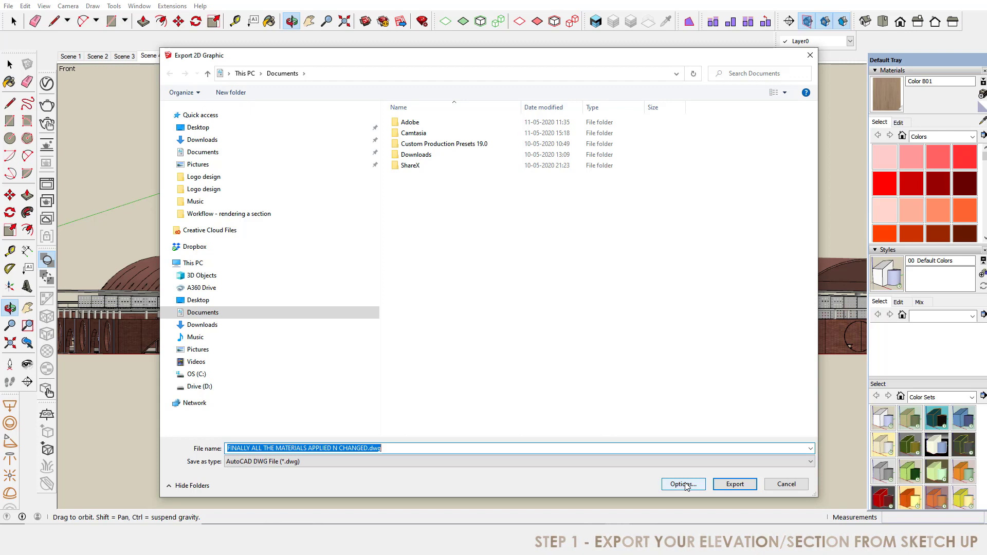
text(SEC)
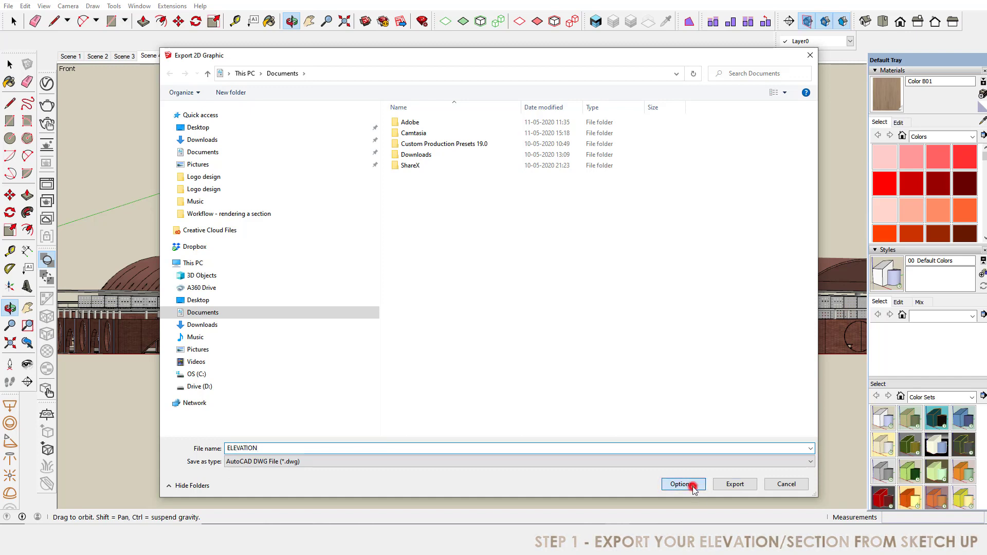
Accept the DWG options with AutoCAD version Release 14 and full scale 1:1, and export the elevation
click(683, 484)
click(434, 152)
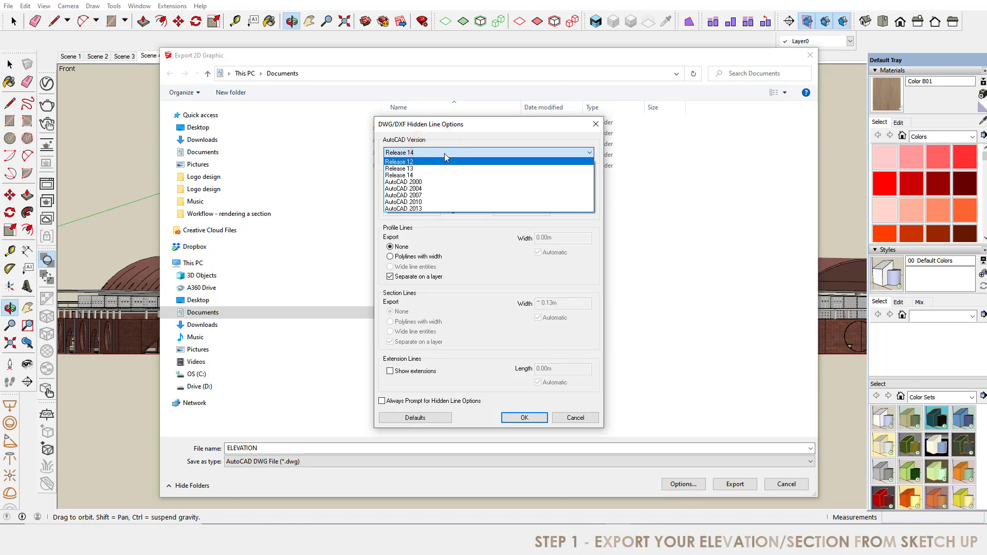
click(445, 153)
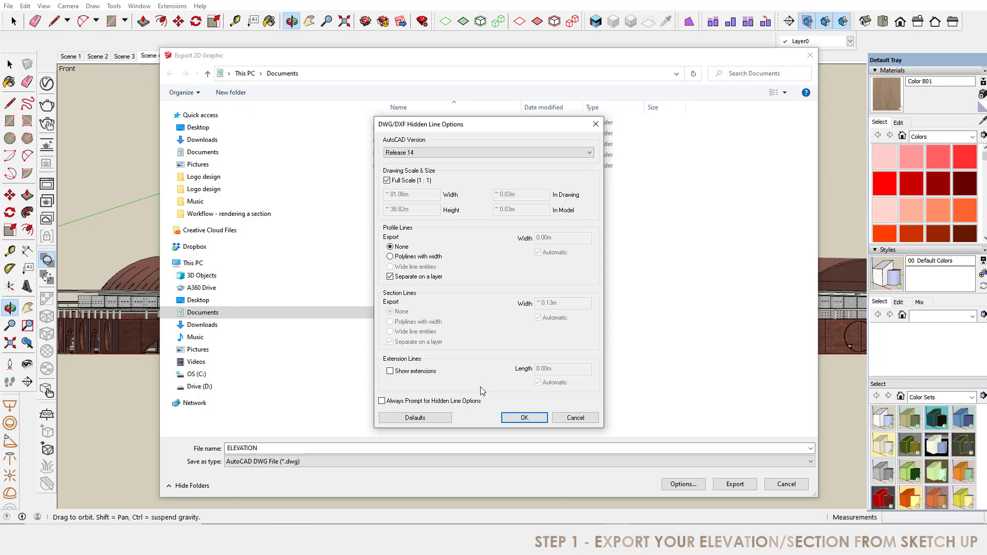
click(530, 422)
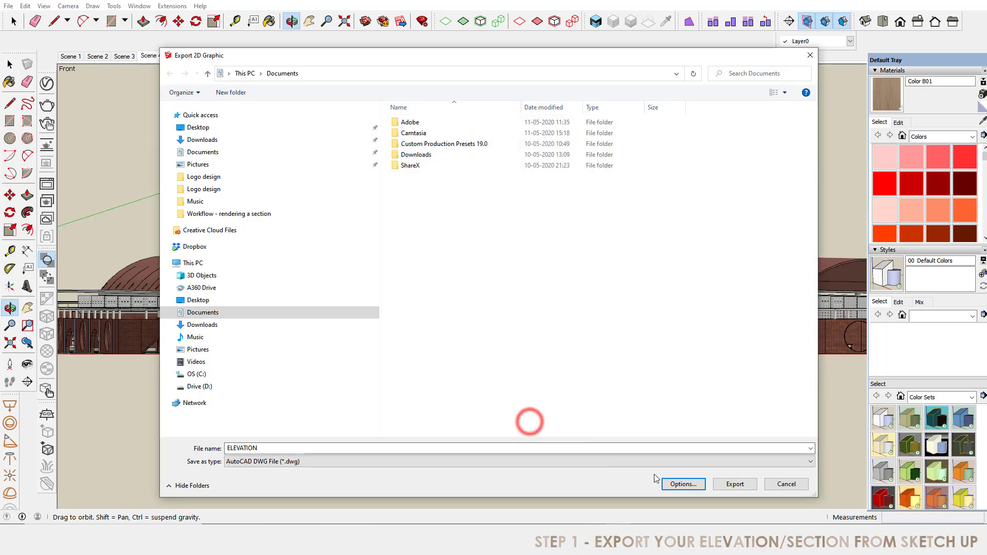
click(736, 485)
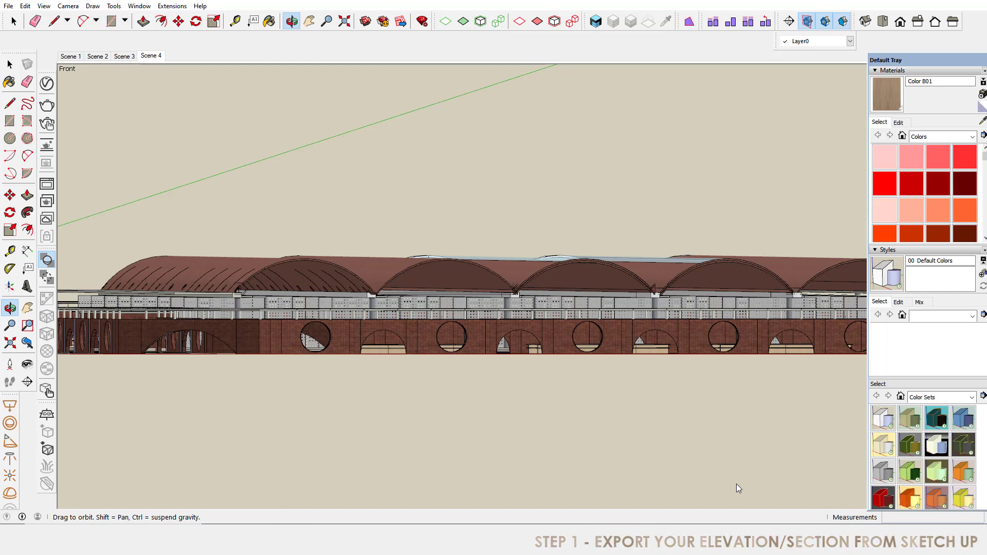
key(Return)
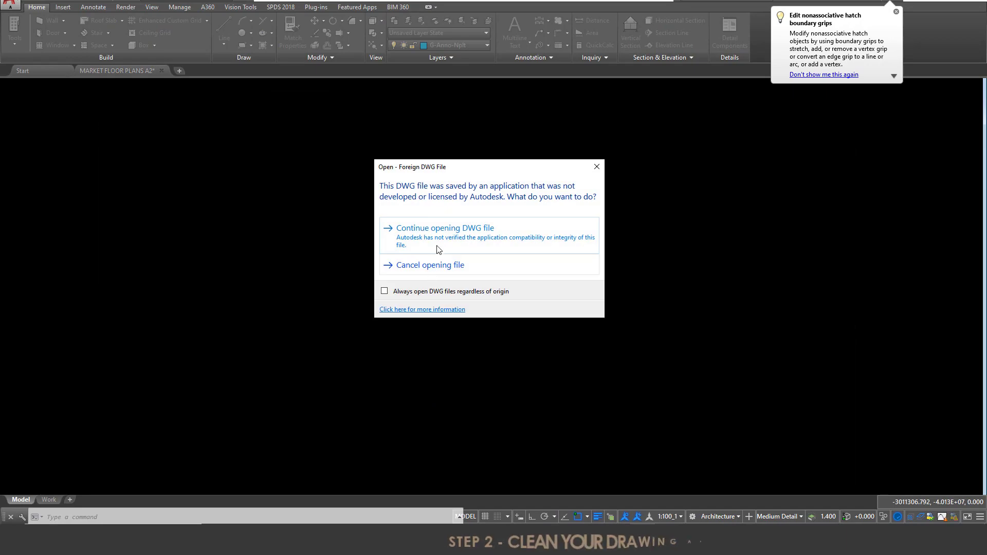
Switch to AutoCAD and continue opening the exported ELEVATION DWG despite its foreign origin
click(443, 226)
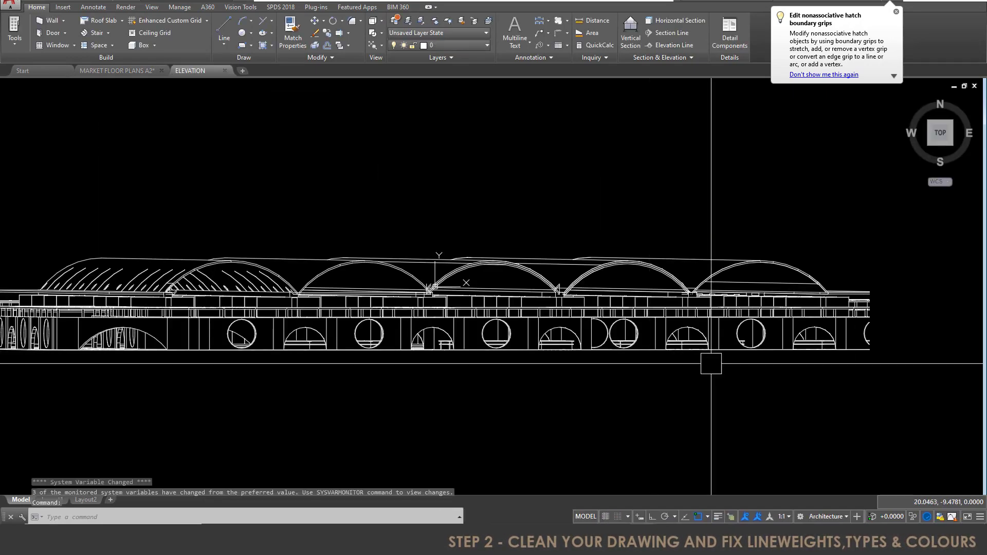
Examine the imported elevation's linework along the whole building, including the vaulted roofs, arches, circular openings and railings
scroll(400, 353, up, 2)
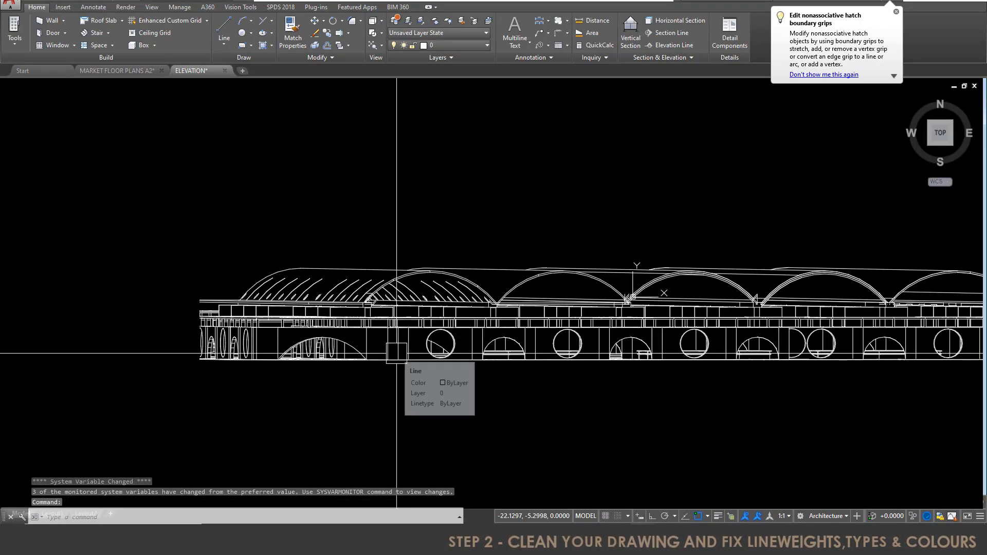
scroll(267, 273, up, 2)
scroll(370, 349, up, 1)
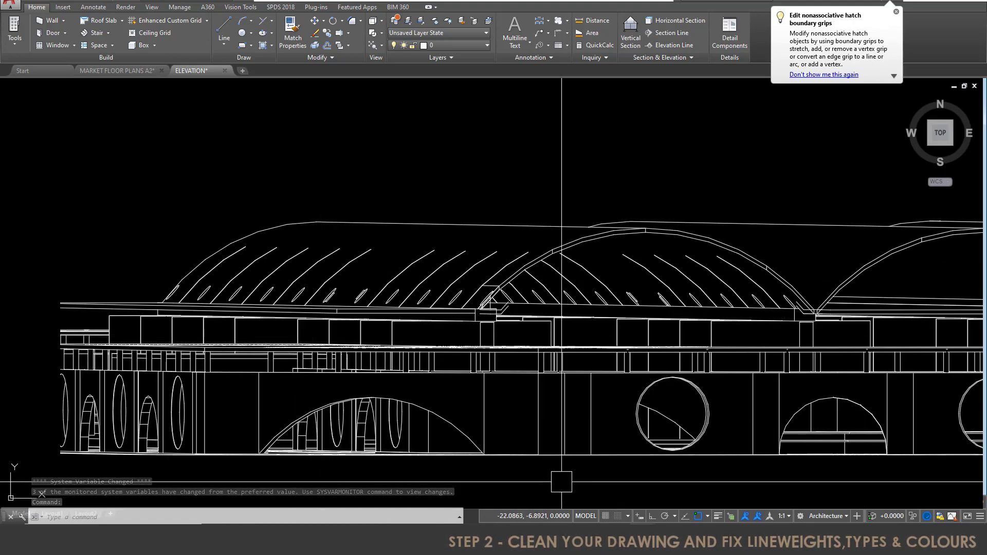
scroll(564, 485, up, 2)
scroll(231, 410, down, 1)
scroll(390, 249, up, 1)
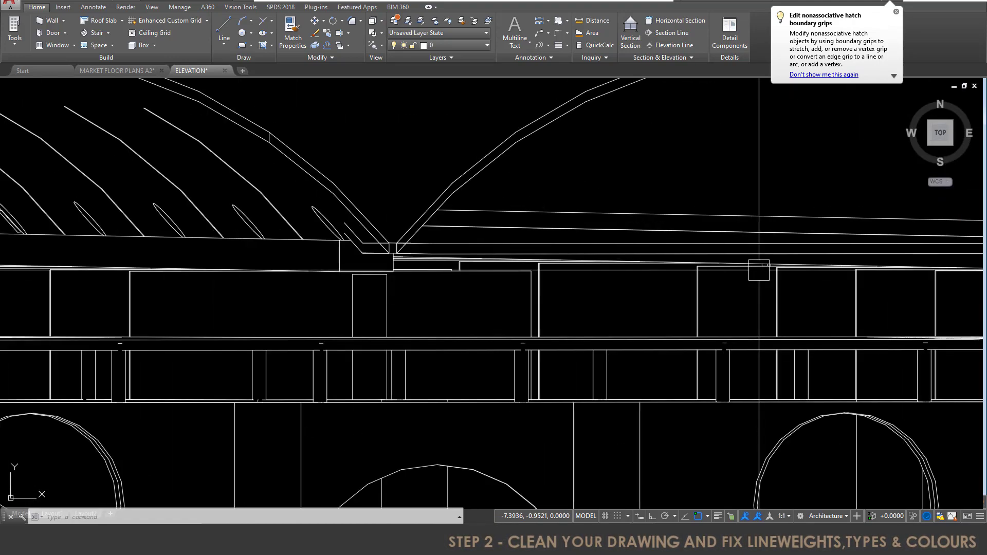
scroll(699, 293, up, 2)
scroll(312, 260, up, 1)
scroll(316, 260, down, 4)
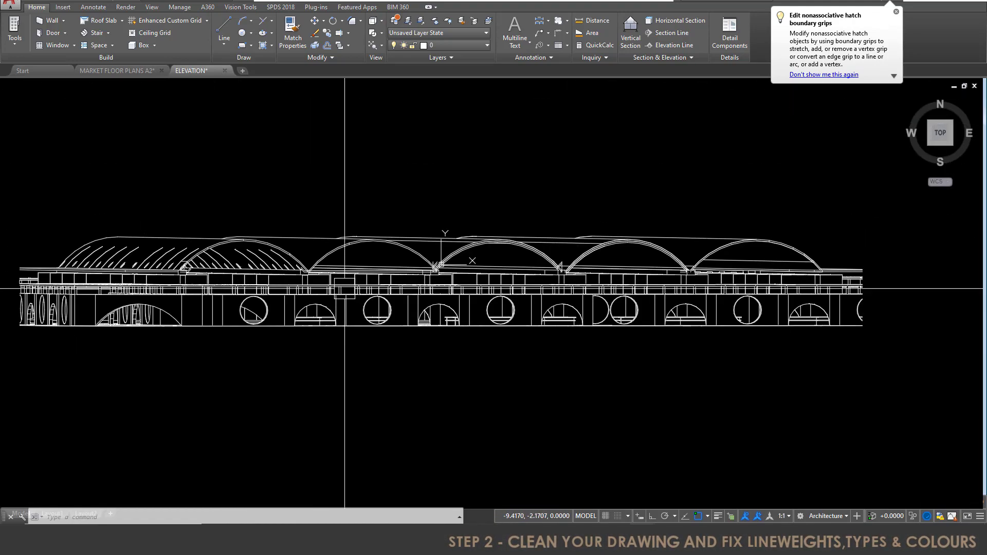
scroll(565, 293, up, 5)
scroll(564, 303, down, 3)
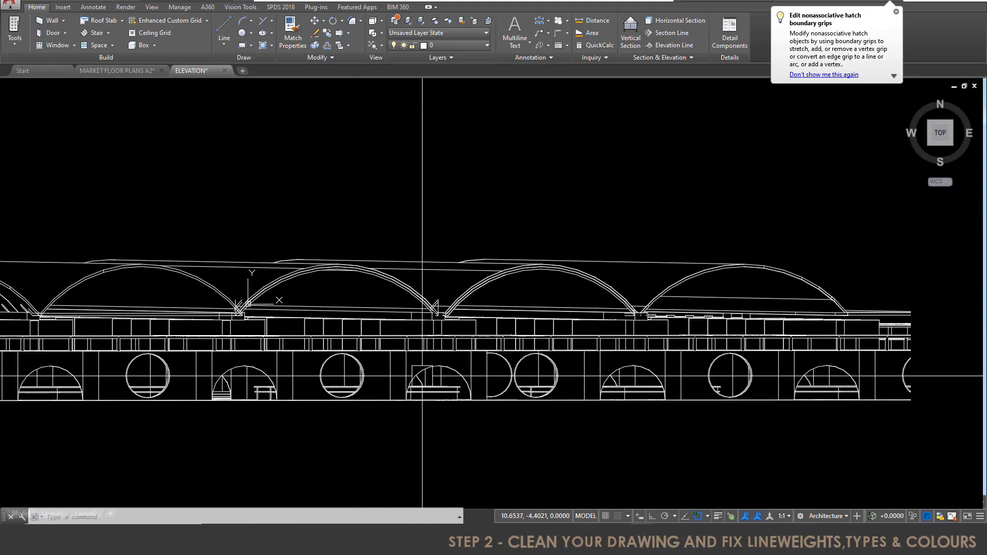
scroll(855, 374, down, 2)
scroll(855, 374, up, 9)
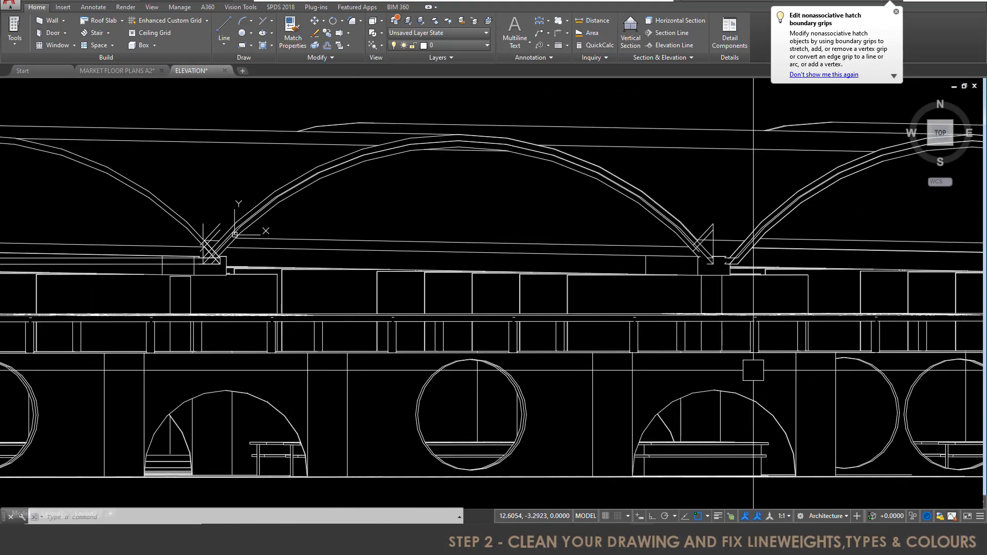
scroll(753, 371, down, 7)
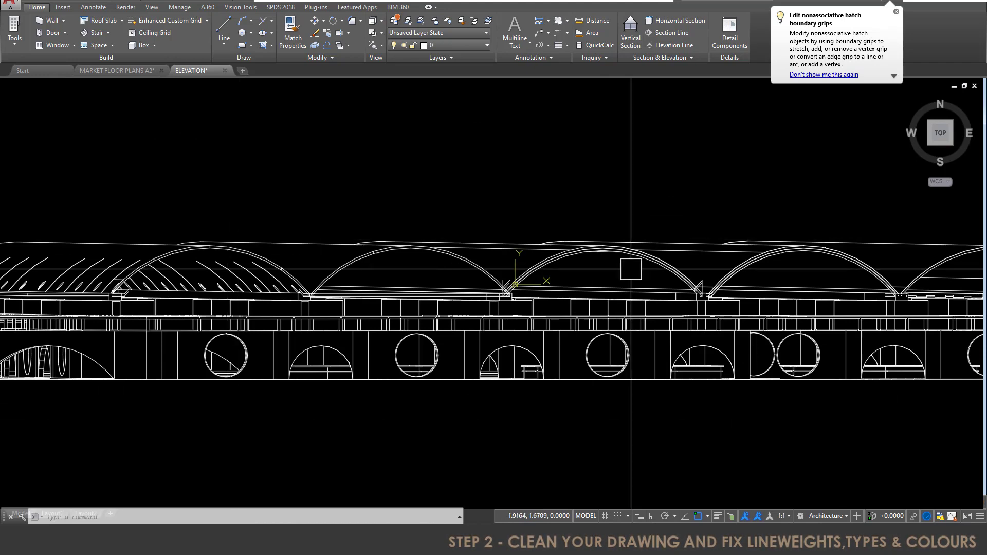
scroll(528, 267, down, 2)
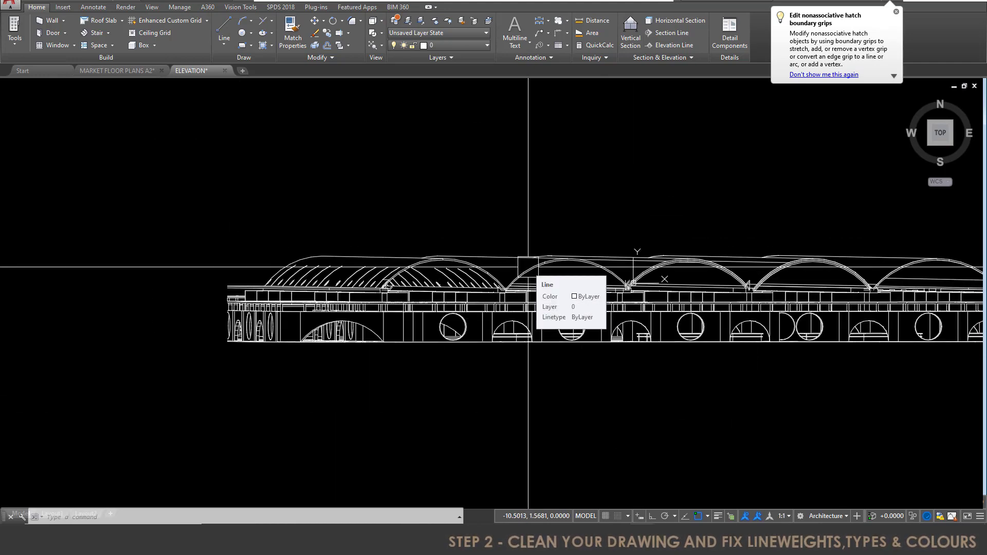
scroll(331, 323, up, 6)
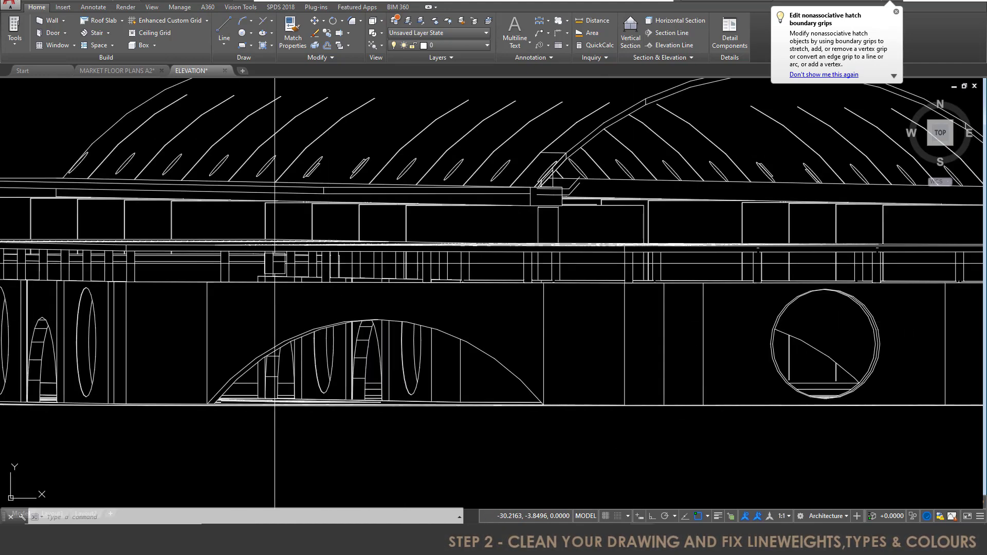
scroll(77, 168, down, 2)
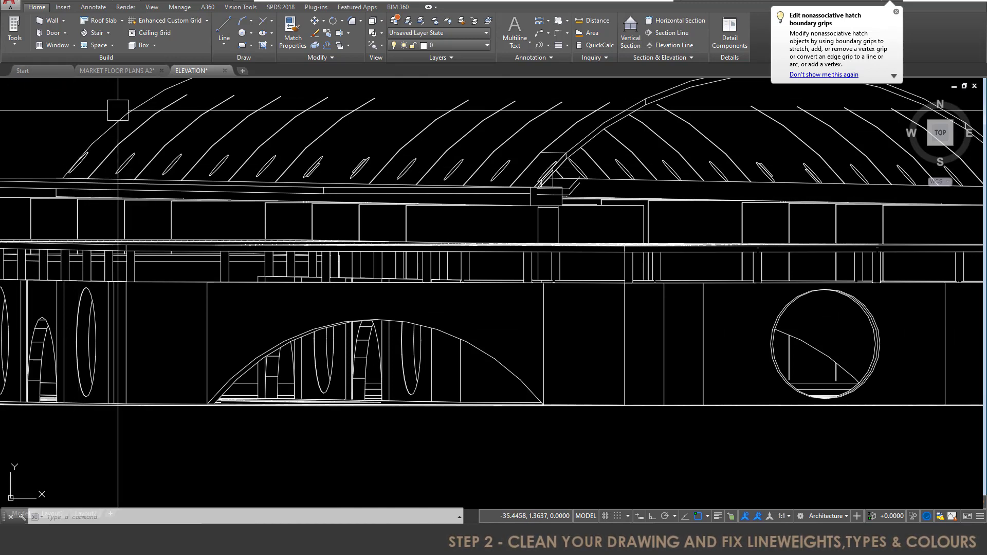
scroll(403, 374, down, 2)
Examine the finished elevation in the MARKET FLOOR PLANS A2 drawing and open its list of layers
key(ctrl+Tab)
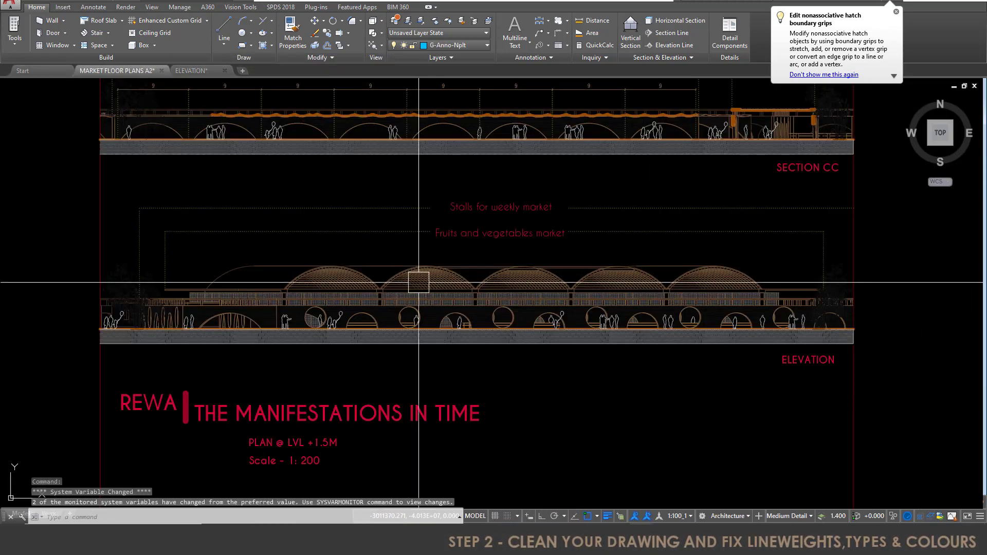
scroll(154, 329, up, 5)
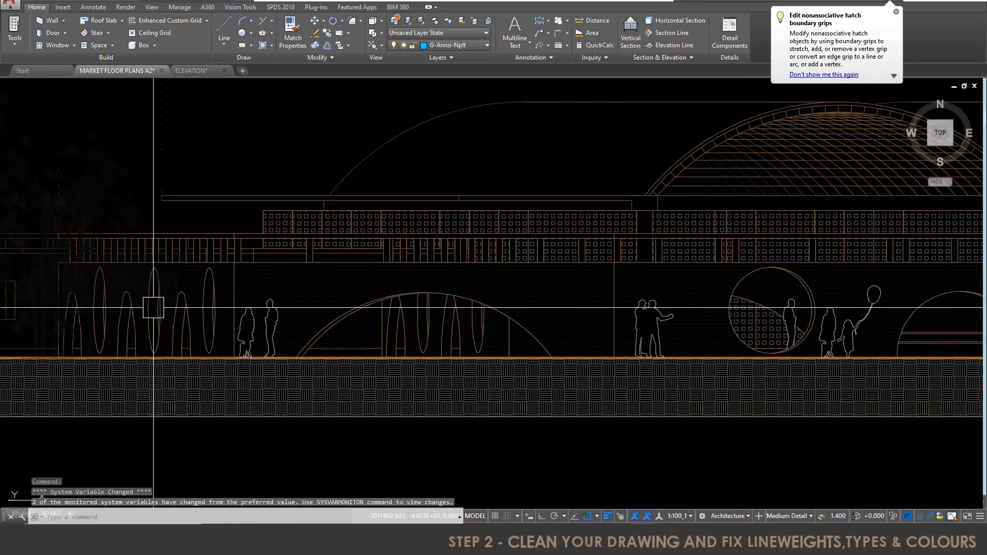
scroll(434, 310, down, 6)
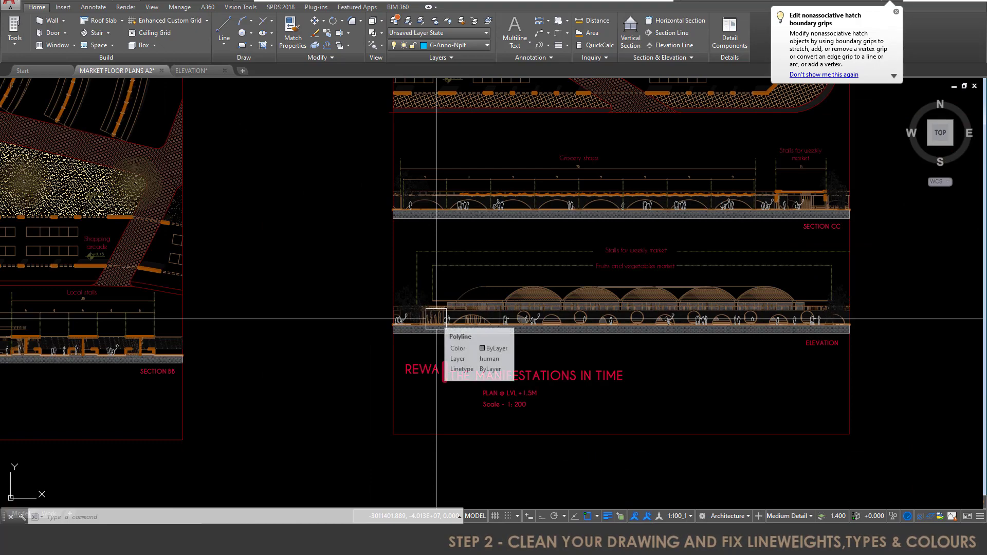
mouse_move(566, 335)
mouse_down()
mouse_move(536, 485)
mouse_move(540, 396)
mouse_move(564, 396)
mouse_up()
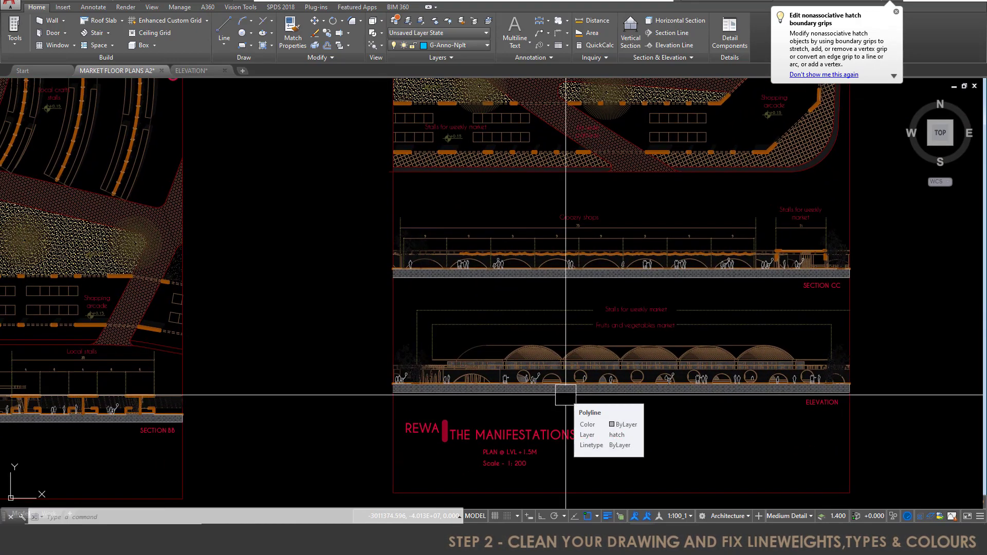
scroll(555, 386, up, 5)
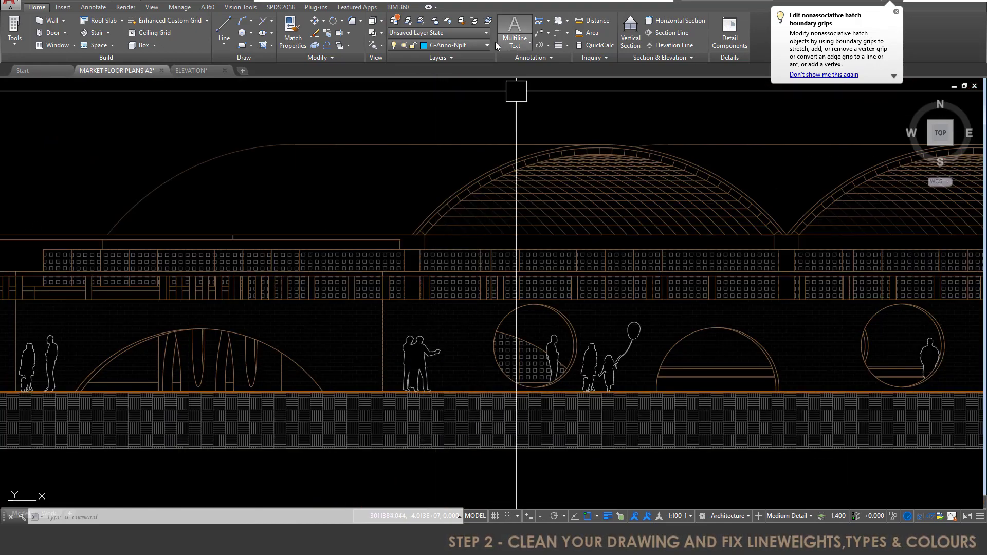
click(469, 47)
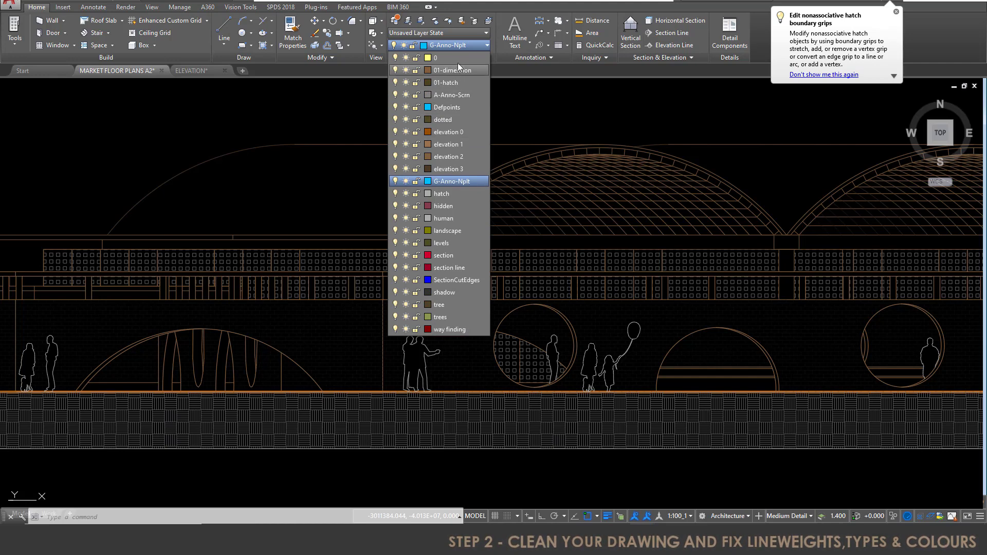
Check which layer the horizontal roof line beside the first vault is on, leaving the layer list unchanged
click(264, 183)
click(338, 146)
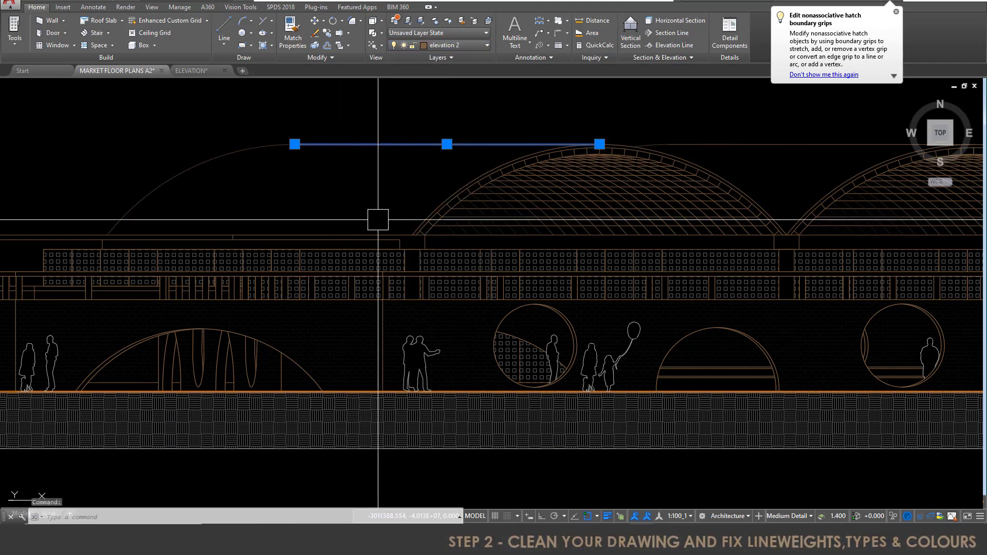
key(Escape)
Find the lineweight chart beside the plans and check the layers of its sample lines from the lowest 0.25 up to 0.05
scroll(718, 279, down, 6)
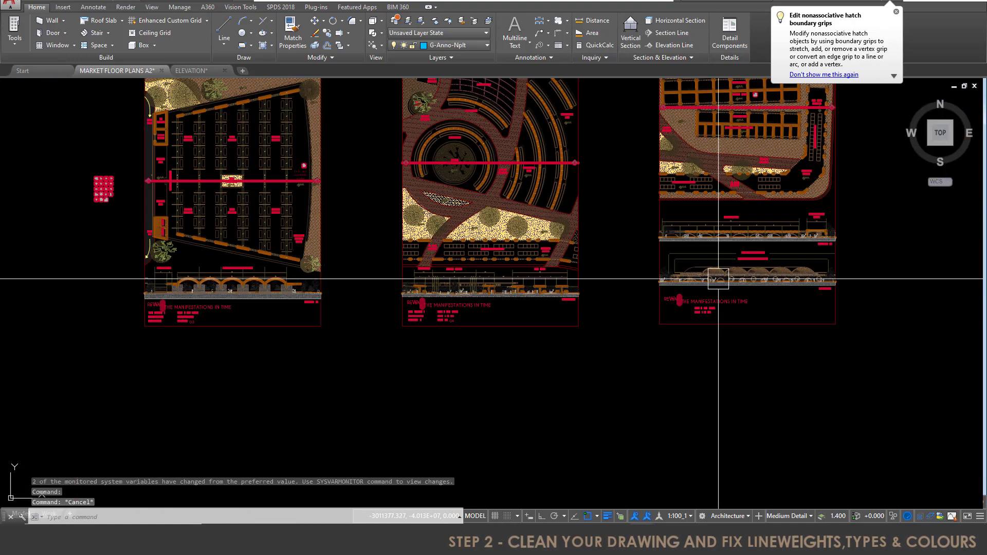
scroll(298, 244, down, 3)
scroll(564, 264, up, 6)
drag(564, 265, 617, 440)
scroll(540, 150, down, 4)
drag(533, 352, 533, 265)
scroll(533, 265, up, 4)
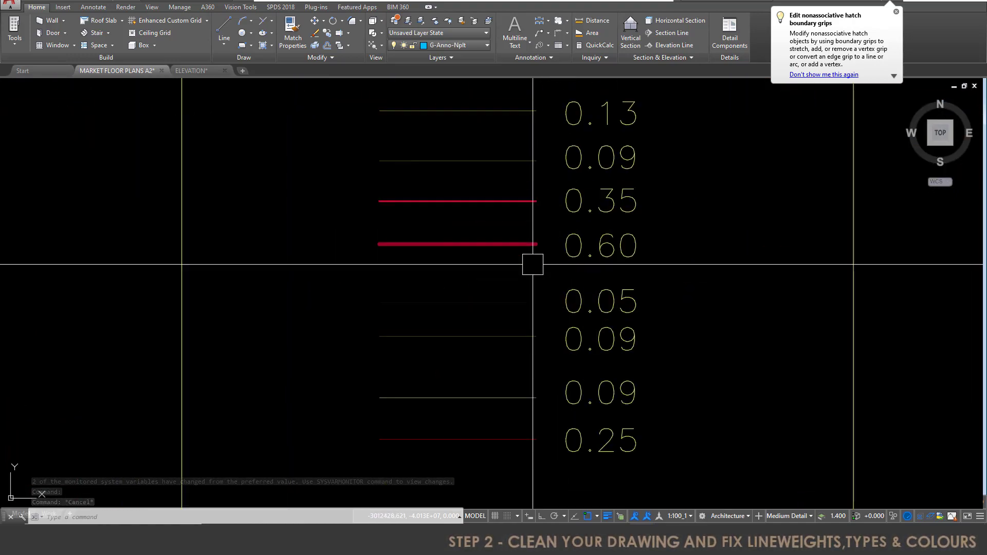
click(512, 440)
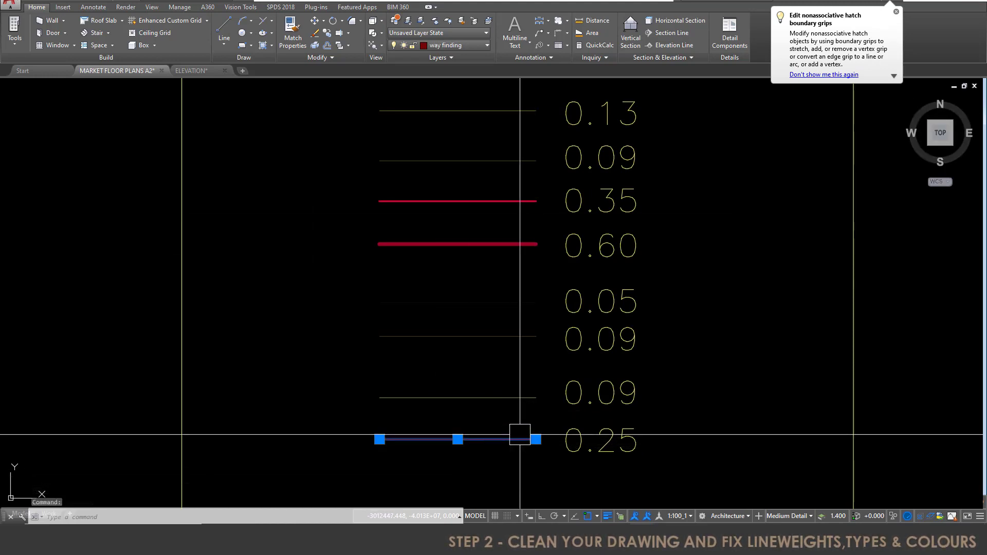
key(Escape)
click(518, 389)
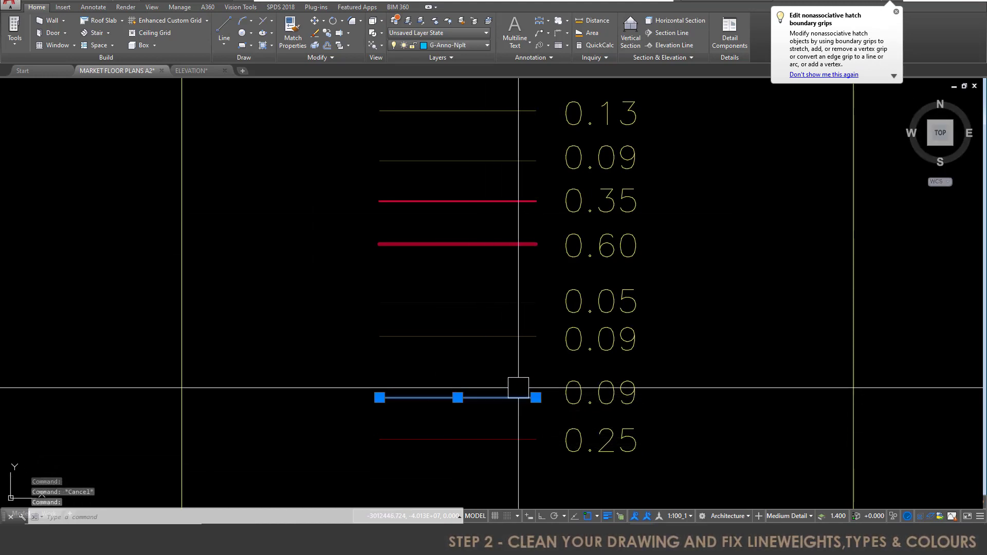
key(Escape)
click(502, 338)
key(Escape)
click(502, 269)
click(398, 311)
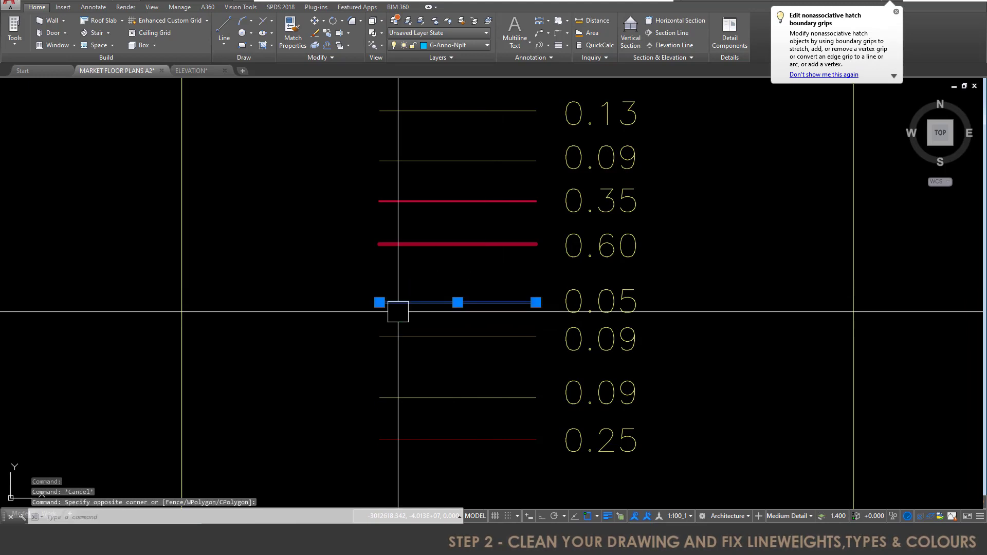
key(Escape)
Check the layers of the chart's sample lines from 0.60 and 0.35 up to the 0.05 line above the hidden-layer sample
click(505, 246)
key(Escape)
click(496, 206)
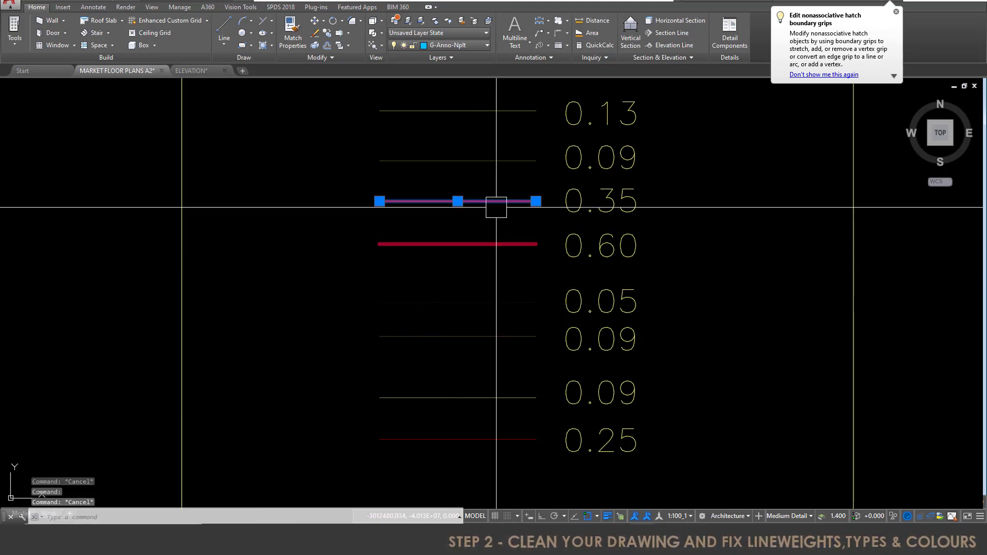
key(Escape)
click(491, 161)
scroll(503, 141, up, 5)
key(Escape)
click(467, 366)
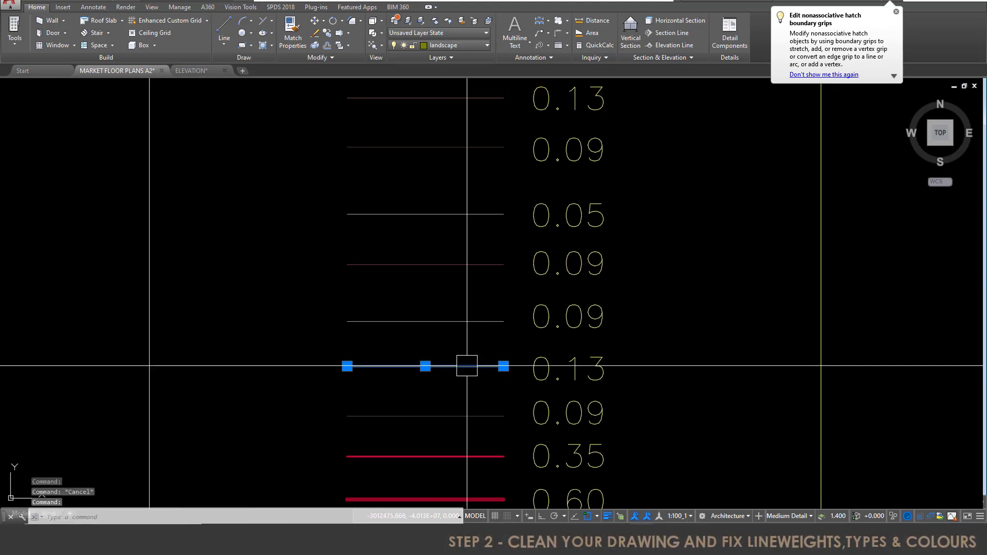
key(Escape)
click(467, 338)
click(438, 256)
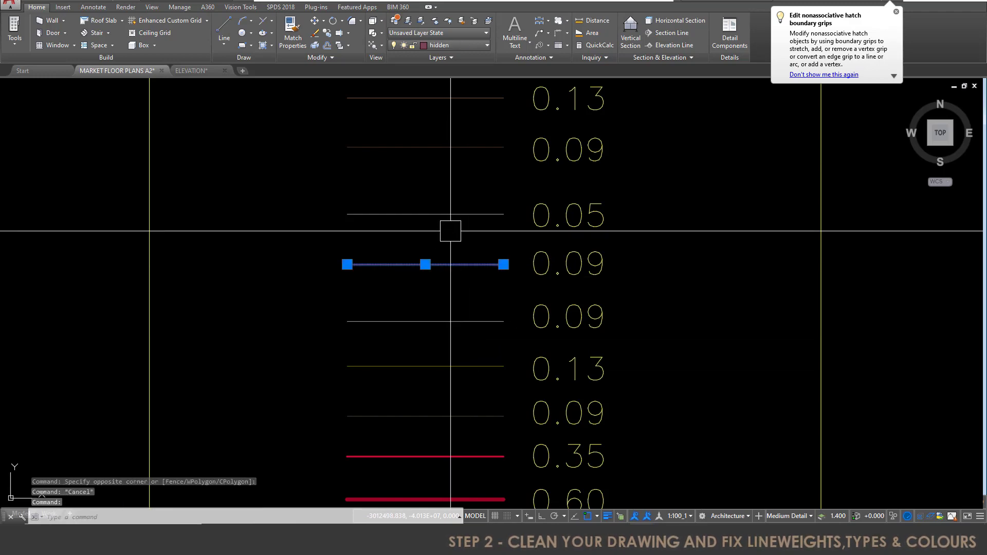
key(Escape)
click(463, 214)
key(Escape)
Examine the grid of wayfinding icons beside the first market floor plan, including the fruit and grocery symbols
scroll(367, 293, down, 5)
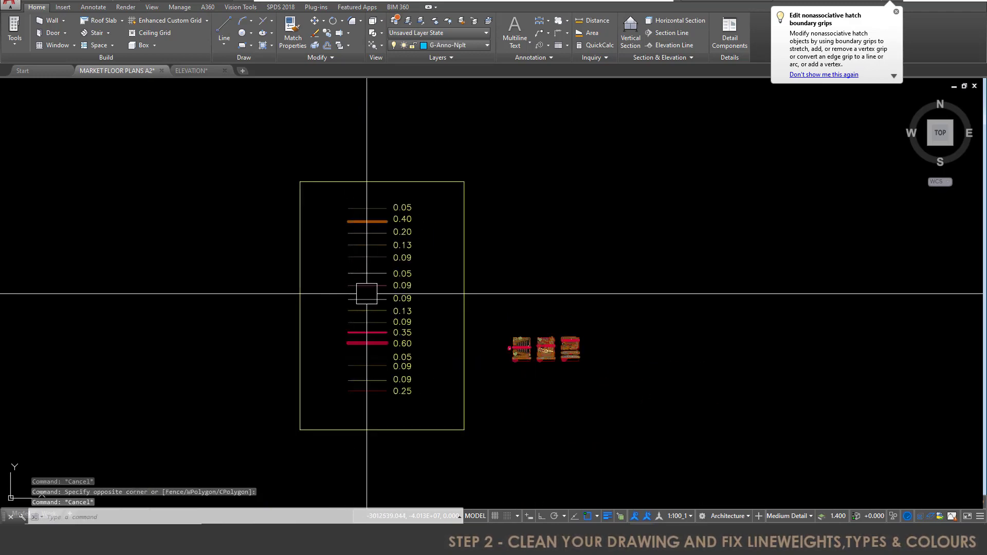
scroll(601, 403, up, 10)
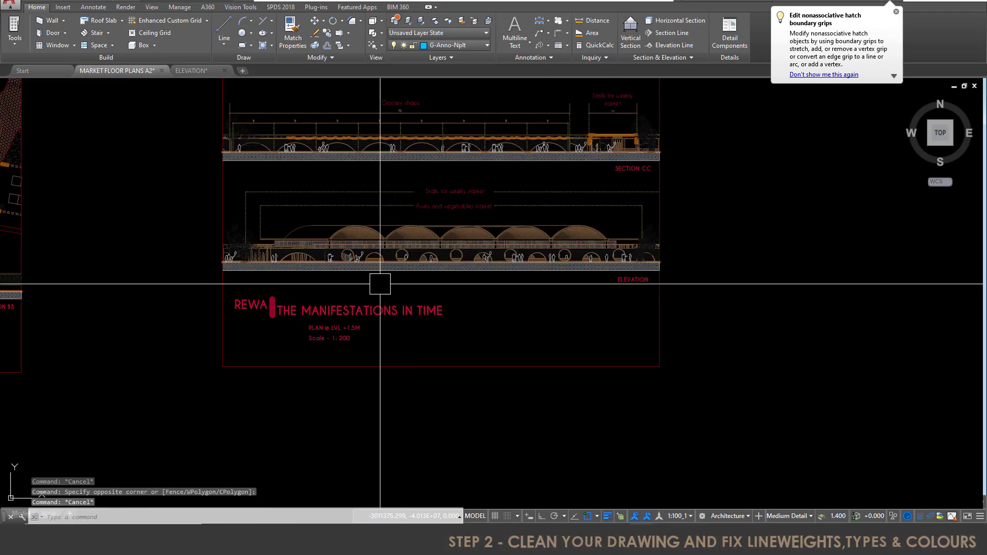
scroll(380, 284, up, 2)
scroll(809, 324, down, 8)
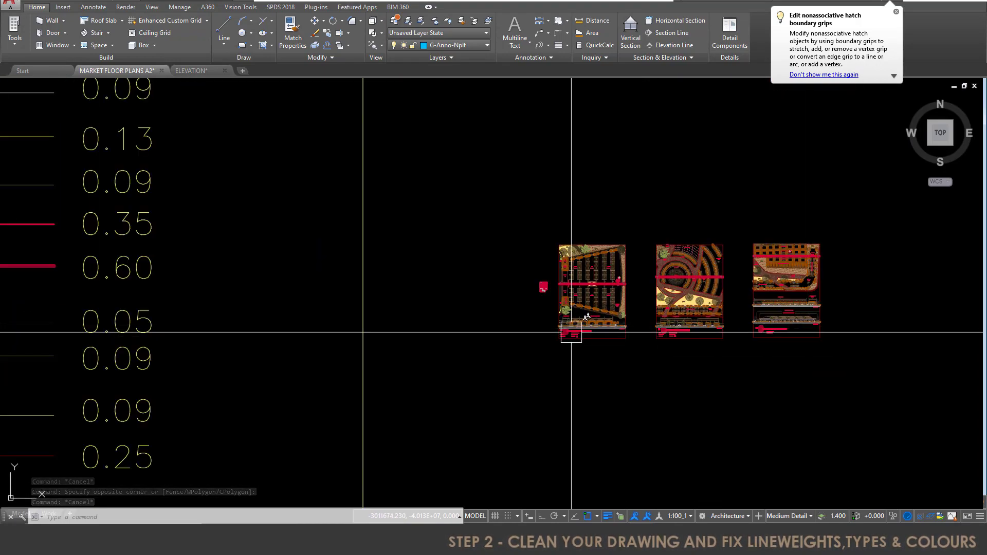
scroll(571, 332, up, 12)
drag(584, 379, 451, 354)
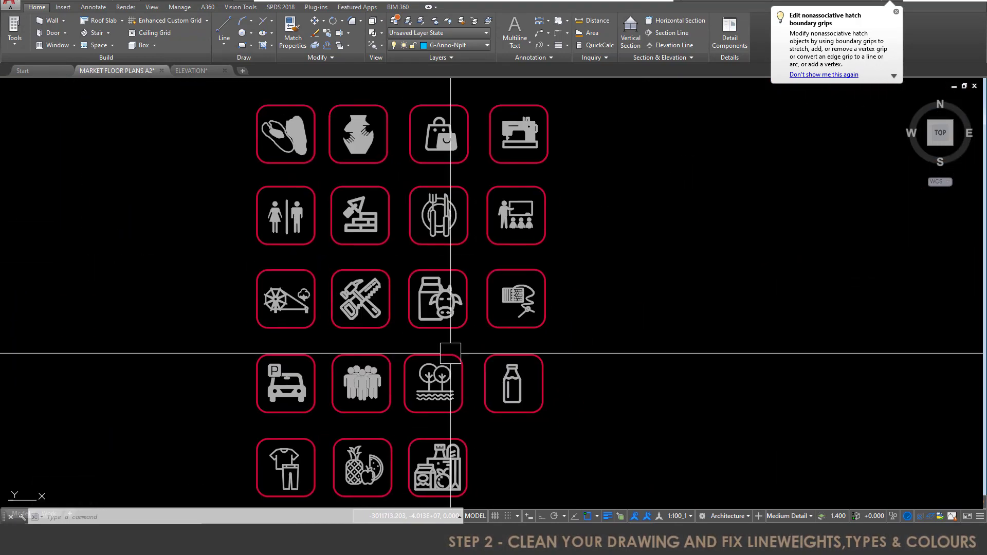
scroll(303, 120, up, 5)
scroll(403, 110, down, 2)
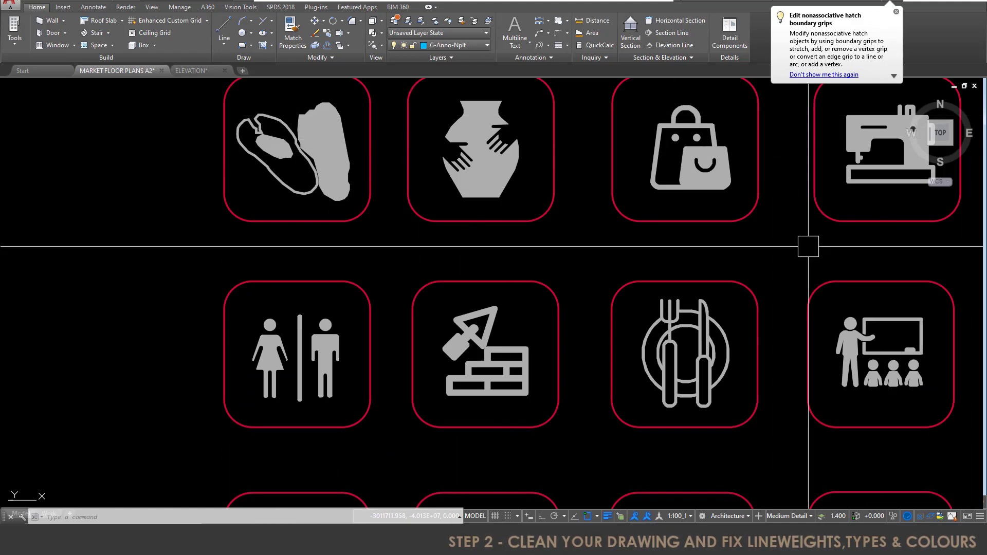
drag(733, 314, 524, 161)
scroll(408, 214, down, 4)
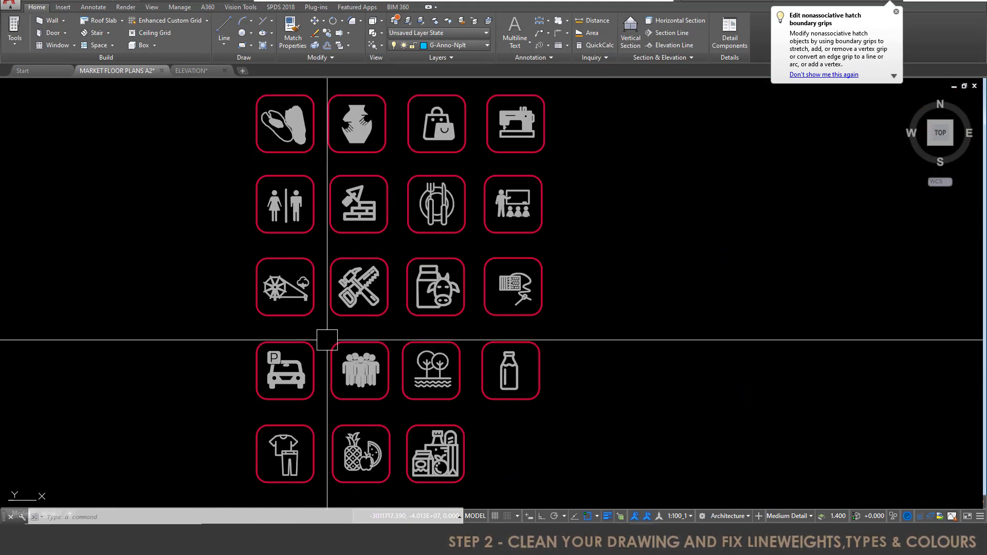
scroll(332, 340, up, 4)
drag(335, 396, 342, 236)
scroll(554, 396, up, 6)
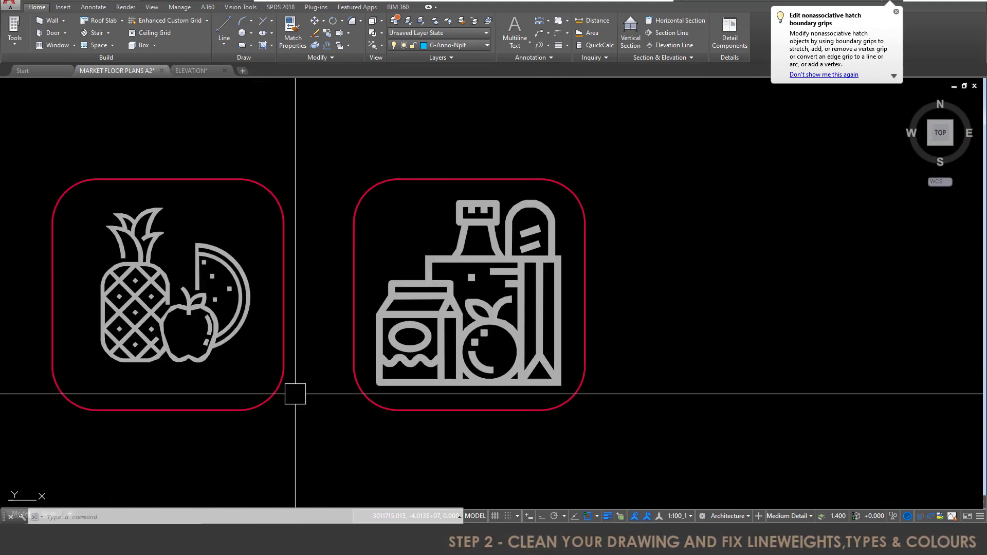
scroll(119, 386, down, 5)
scroll(328, 337, up, 4)
scroll(154, 341, down, 3)
scroll(154, 341, down, 5)
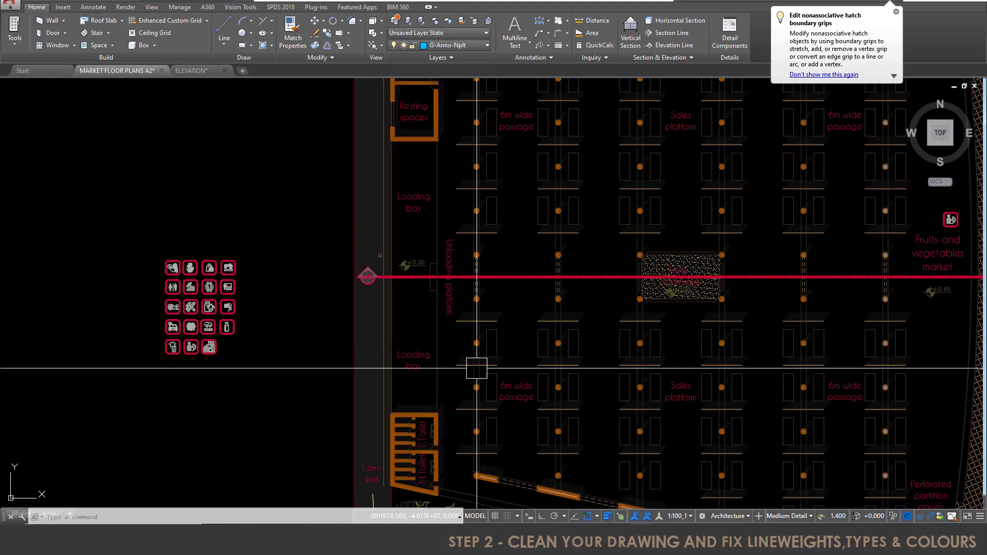
Examine the Fruits and vegetables market label and its icon on the first floor plan
drag(569, 342, 396, 261)
scroll(395, 260, down, 3)
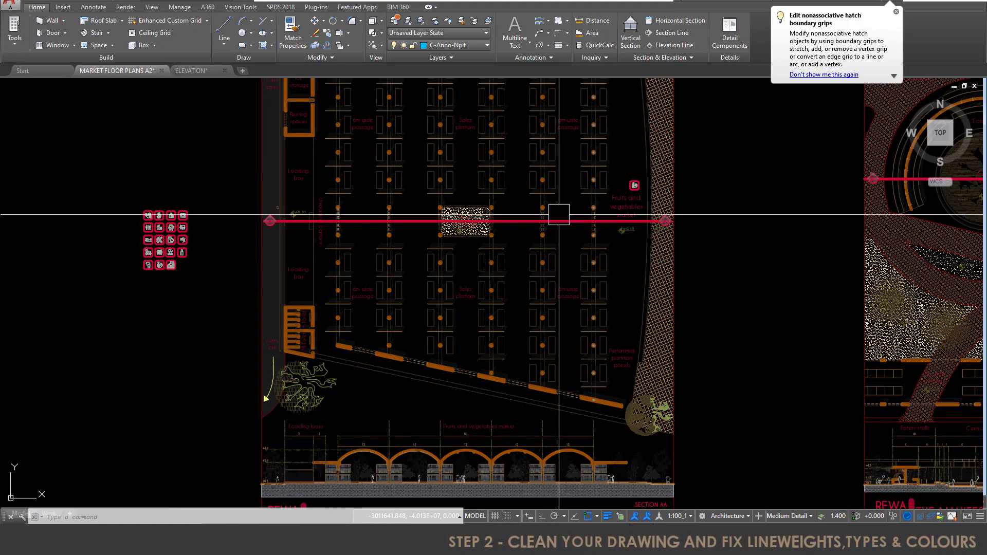
scroll(627, 309, up, 6)
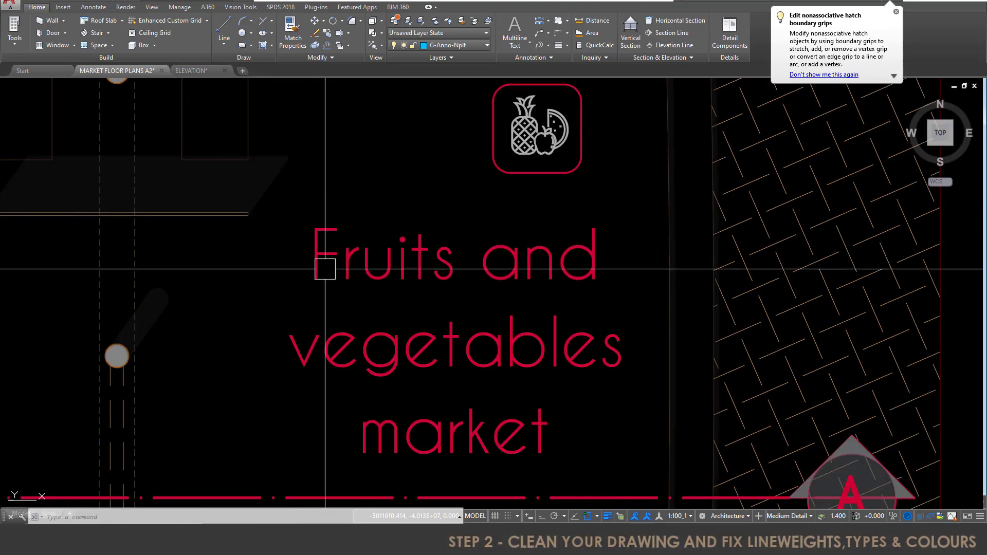
scroll(408, 322, down, 3)
scroll(409, 319, down, 6)
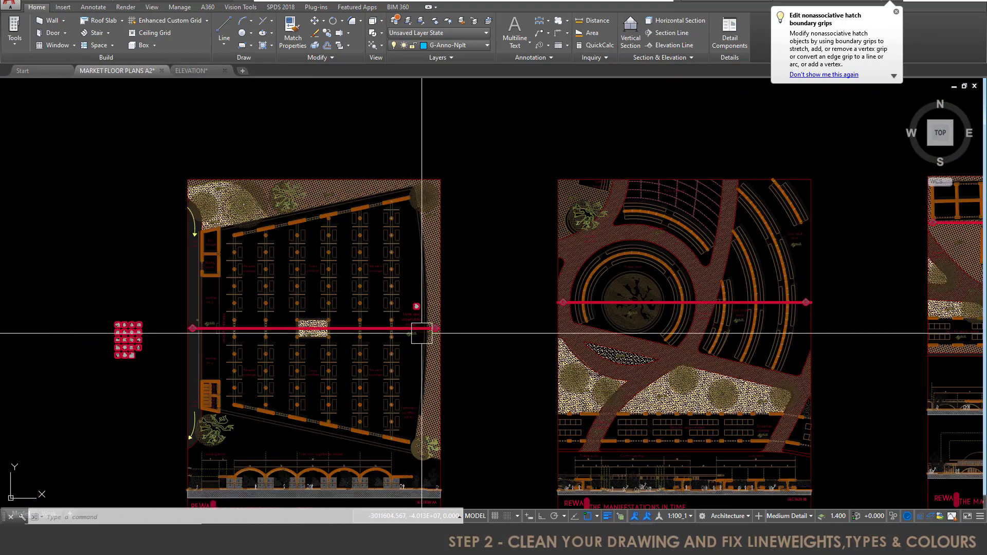
Examine the linework, ground hatch, human figures and dimensions along section BB on the second sheet
drag(419, 331, 160, 251)
scroll(148, 326, up, 4)
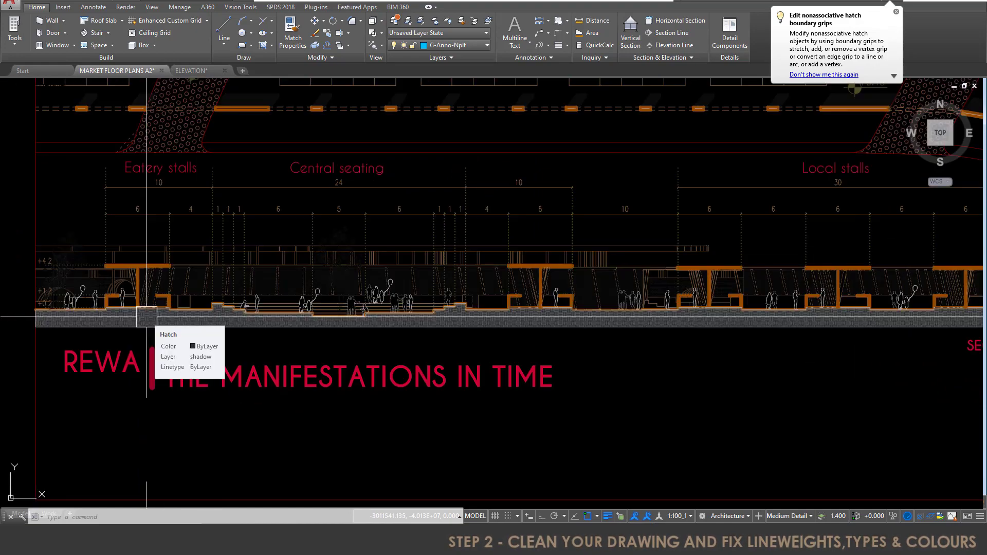
scroll(143, 320, down, 4)
scroll(792, 288, up, 4)
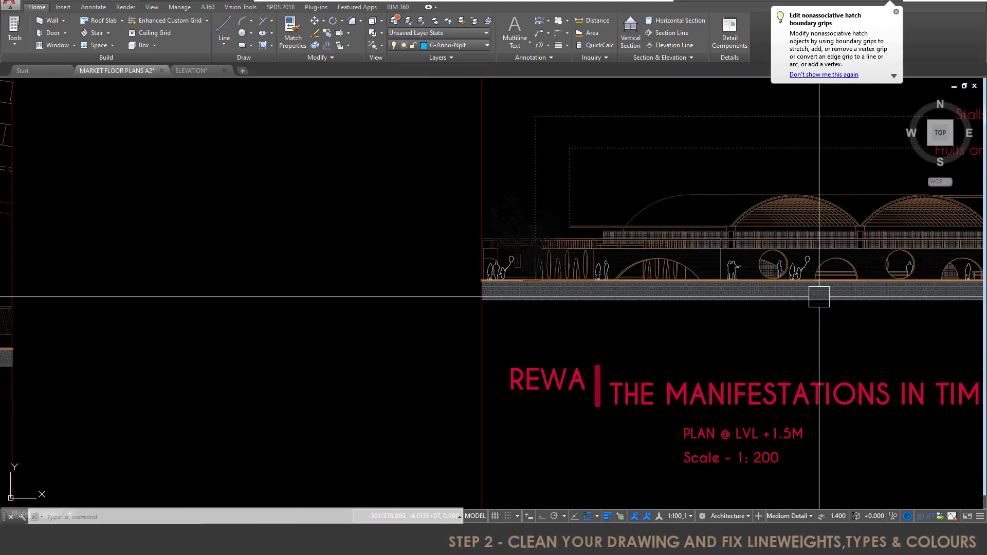
scroll(518, 280, up, 4)
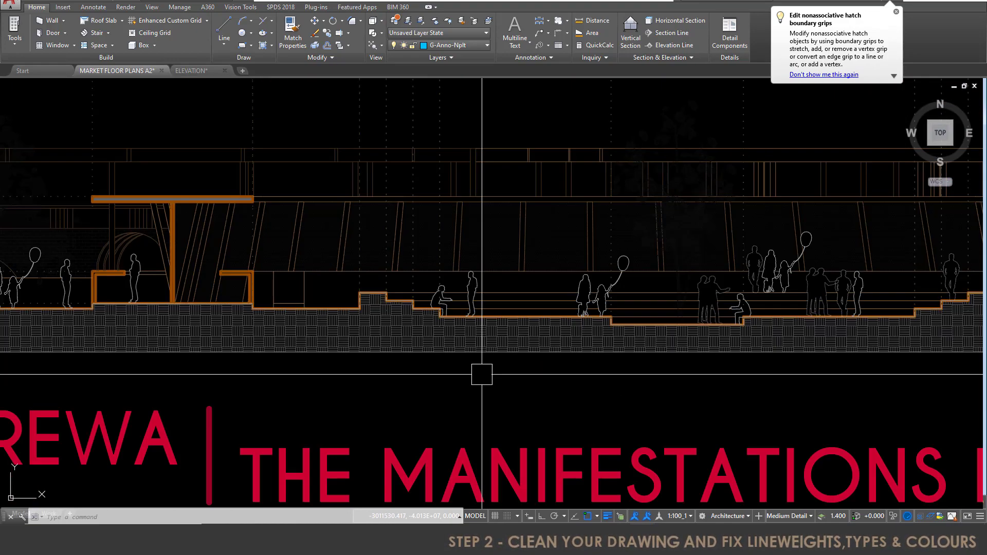
scroll(482, 374, down, 4)
scroll(627, 371, up, 5)
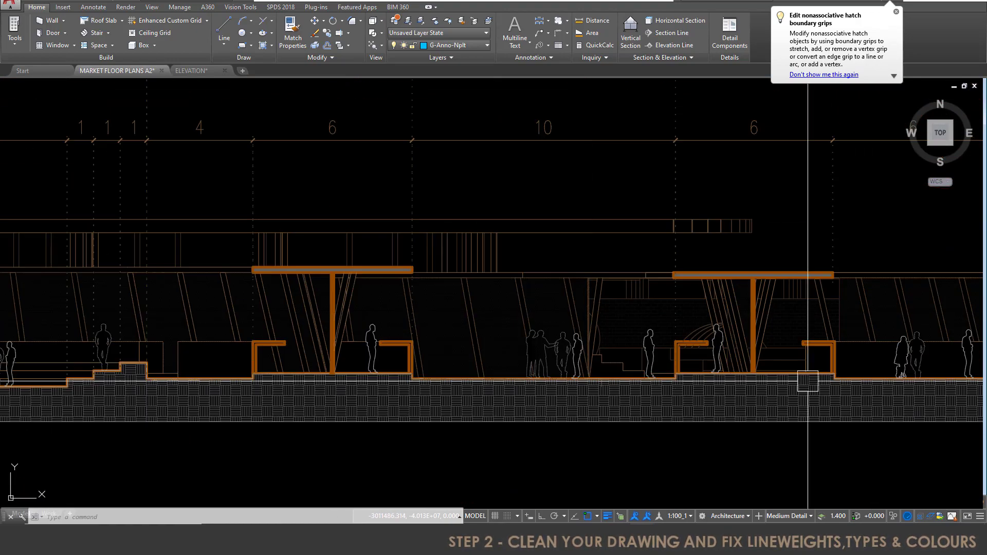
scroll(463, 352, down, 3)
scroll(467, 324, up, 1)
scroll(332, 364, down, 3)
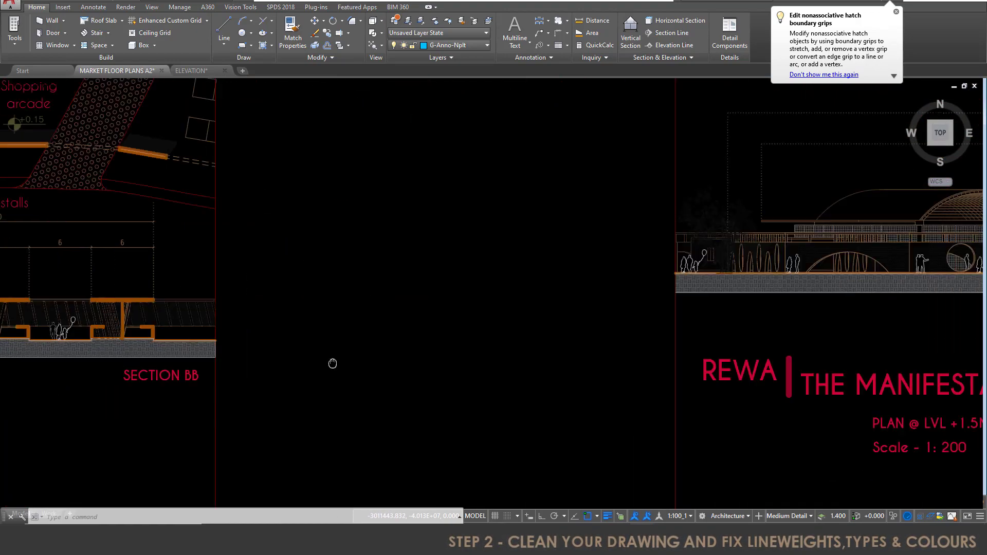
Check the layers of the tree and a human figure near the tree end of the finished elevation
scroll(333, 364, up, 2)
scroll(629, 348, down, 1)
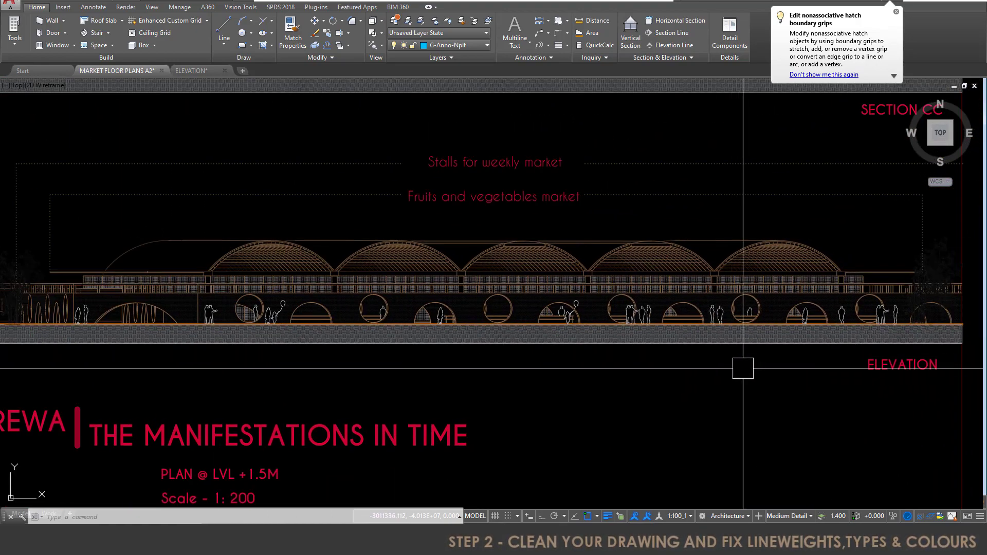
scroll(445, 406, down, 1)
scroll(484, 437, up, 3)
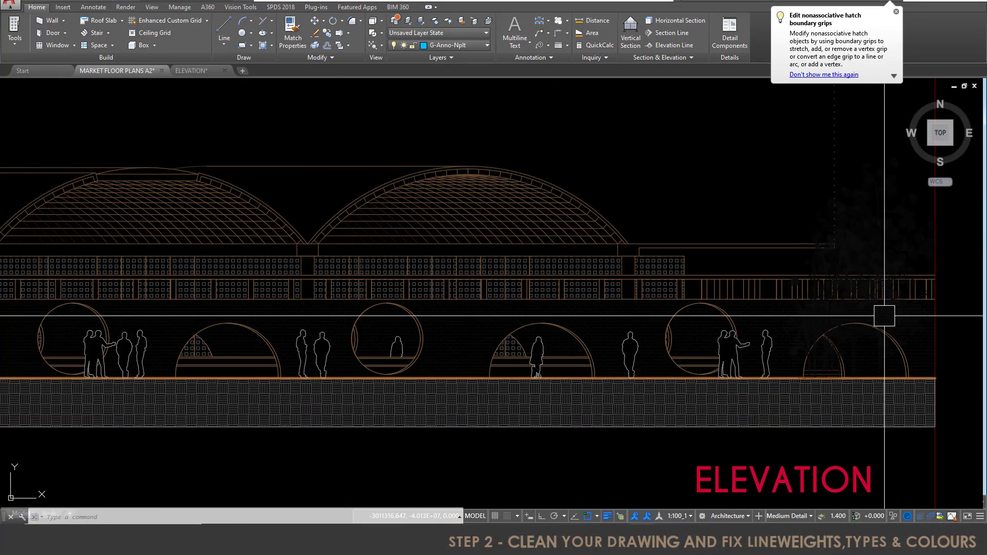
scroll(886, 316, up, 3)
click(620, 315)
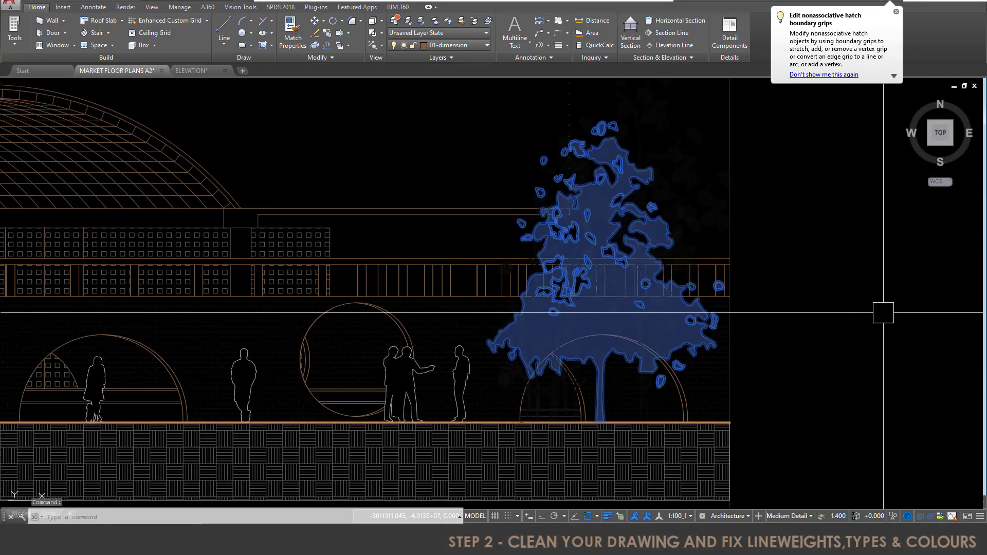
key(Delete)
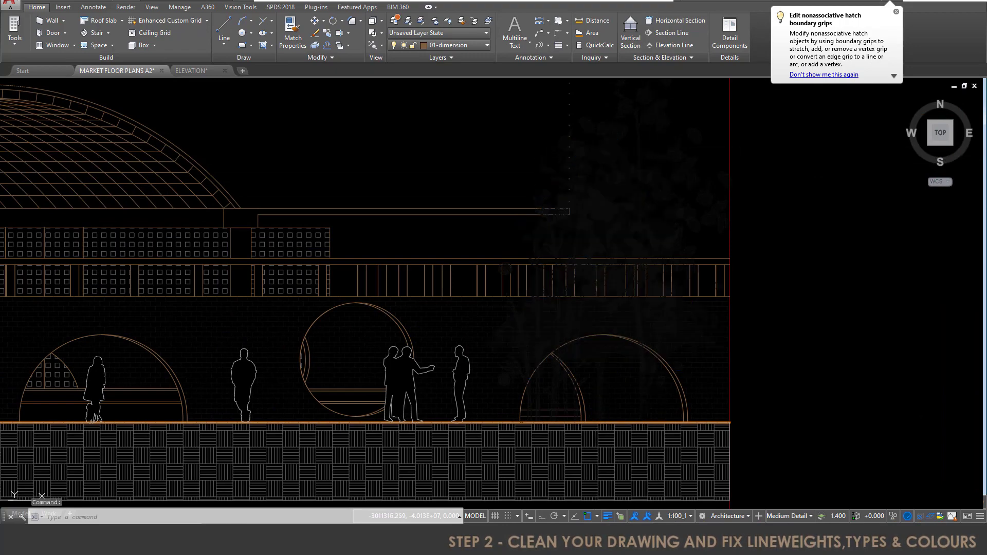
key(Escape)
key(Escape)
Examine the finished elevation from end to end and read the layer properties of the line inside the first circular opening
drag(509, 364, 849, 327)
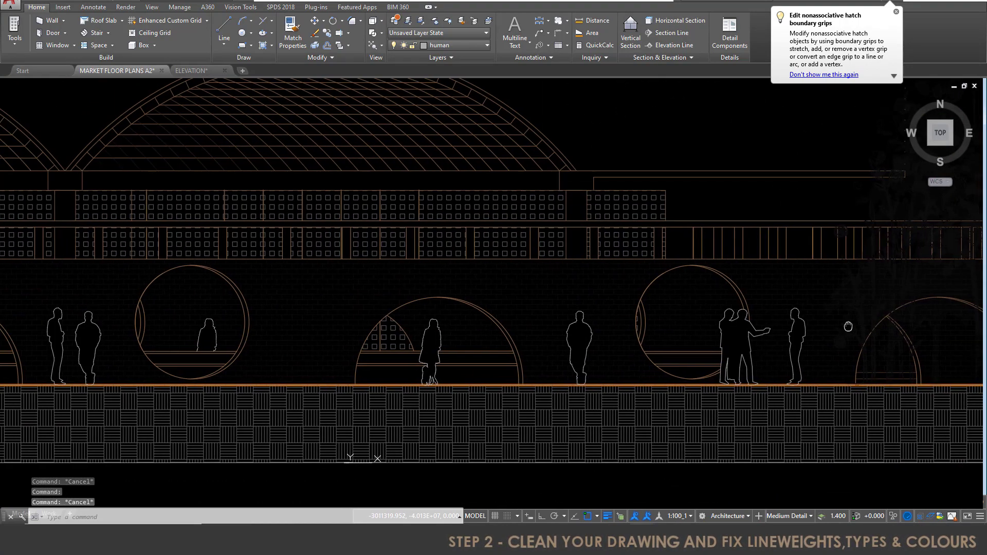
scroll(637, 273, down, 1)
scroll(704, 306, up, 1)
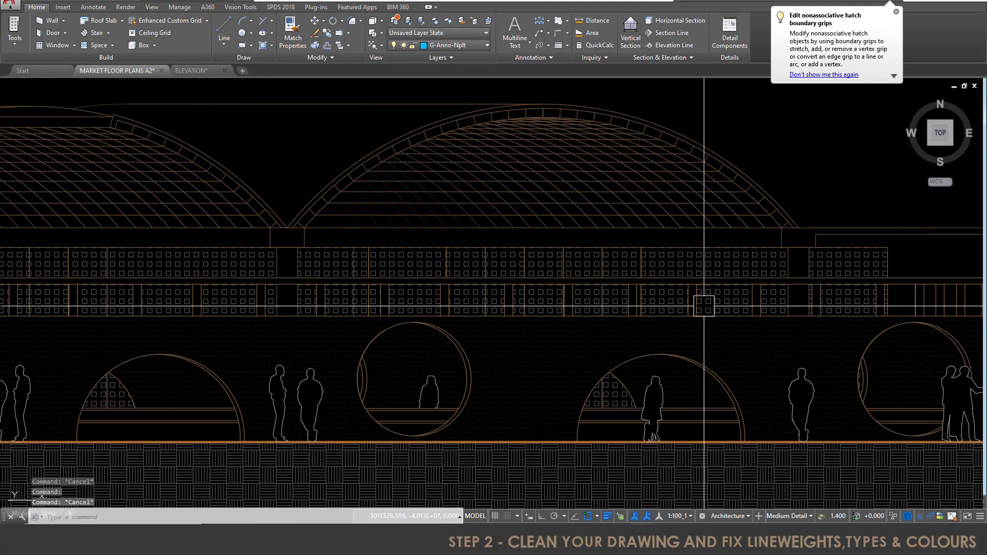
scroll(704, 306, down, 3)
scroll(392, 331, up, 2)
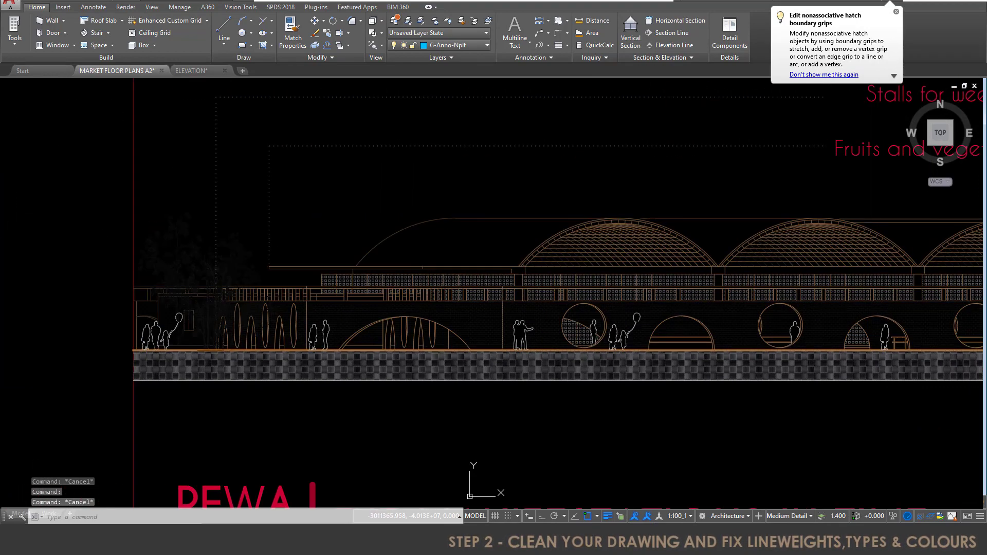
scroll(293, 302, up, 2)
drag(294, 302, 404, 303)
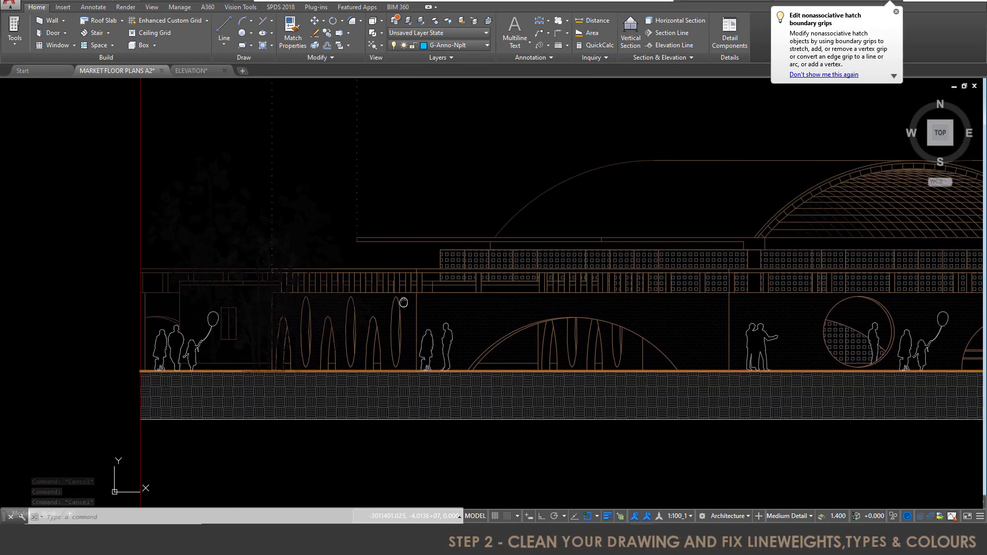
drag(817, 322, 536, 321)
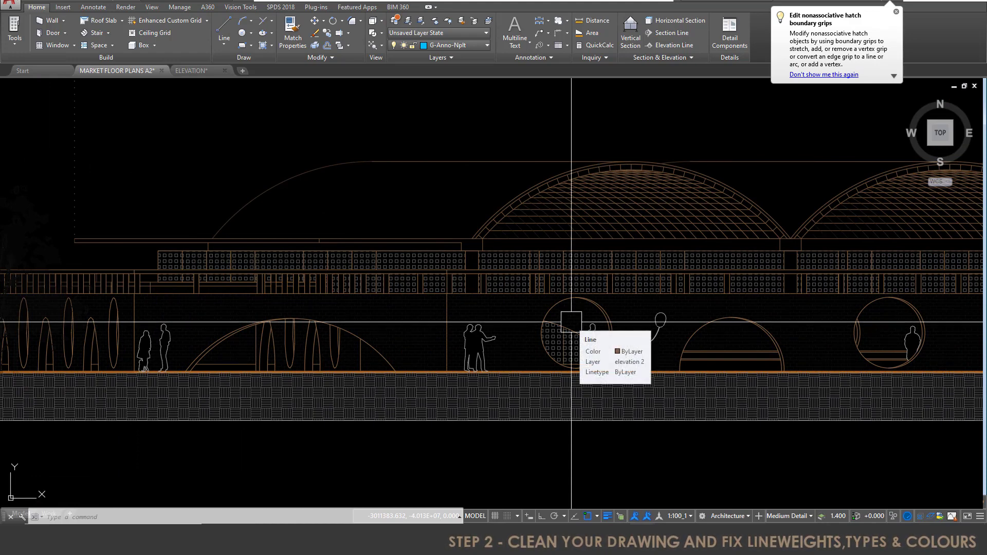
mouse_move(564, 318)
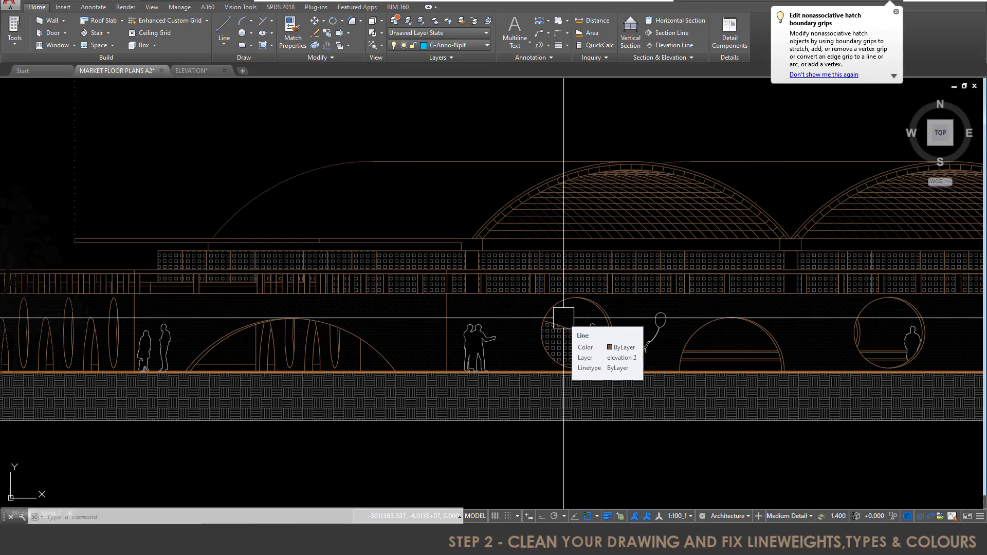
Start plotting the market drawing with the previous plot's page setup and the DWG To PDF.pc3 plotter, skipping batch plot
scroll(563, 318, down, 5)
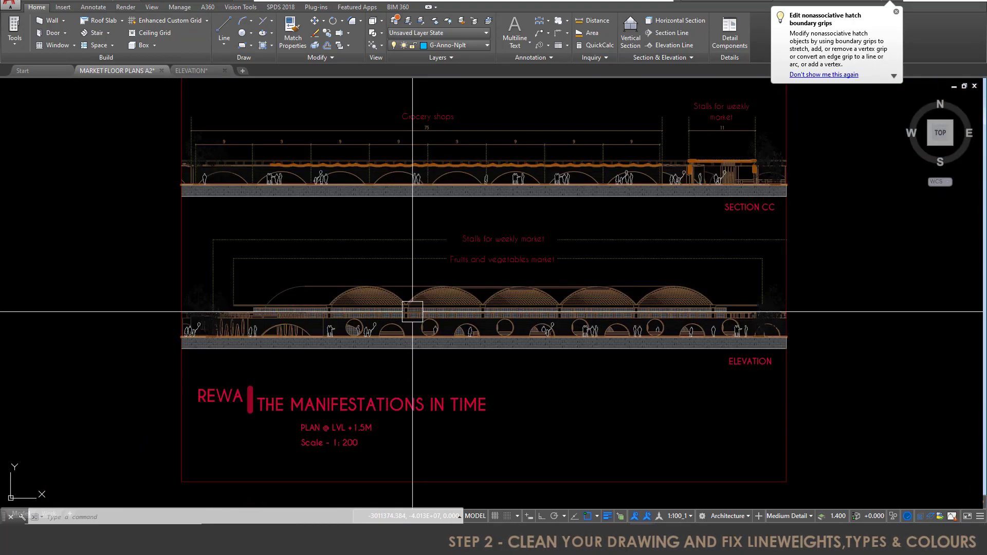
scroll(413, 312, up, 2)
drag(413, 312, 387, 317)
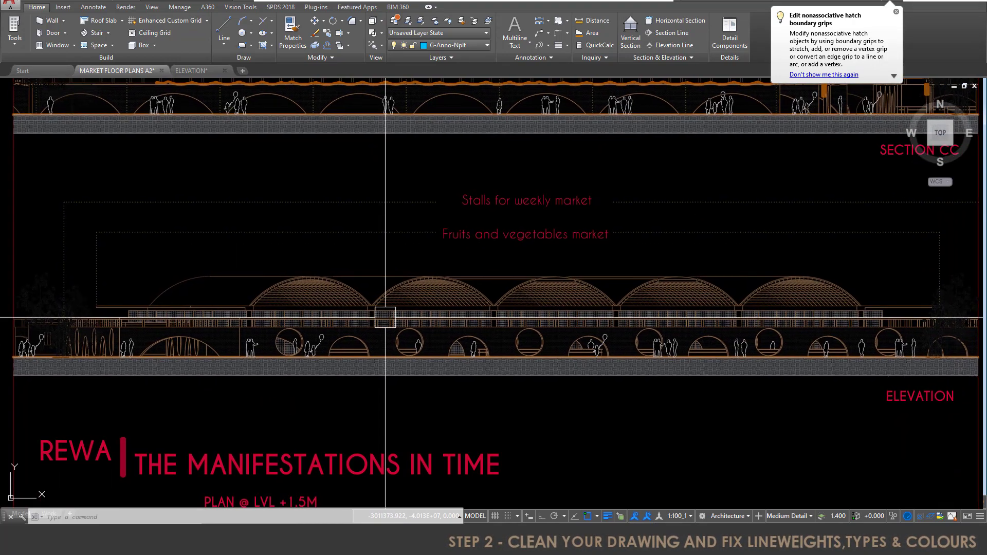
text(PLO)
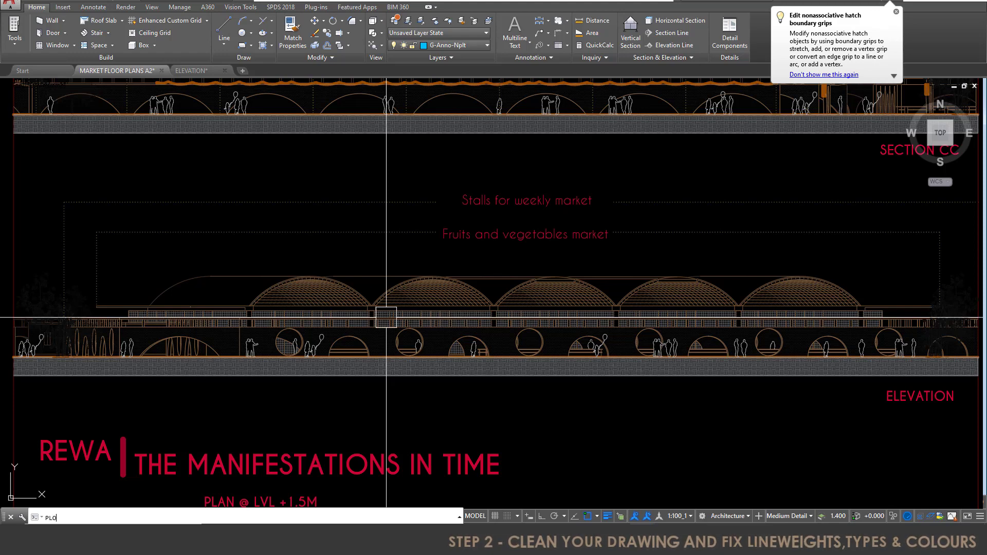
text(T)
key(Return)
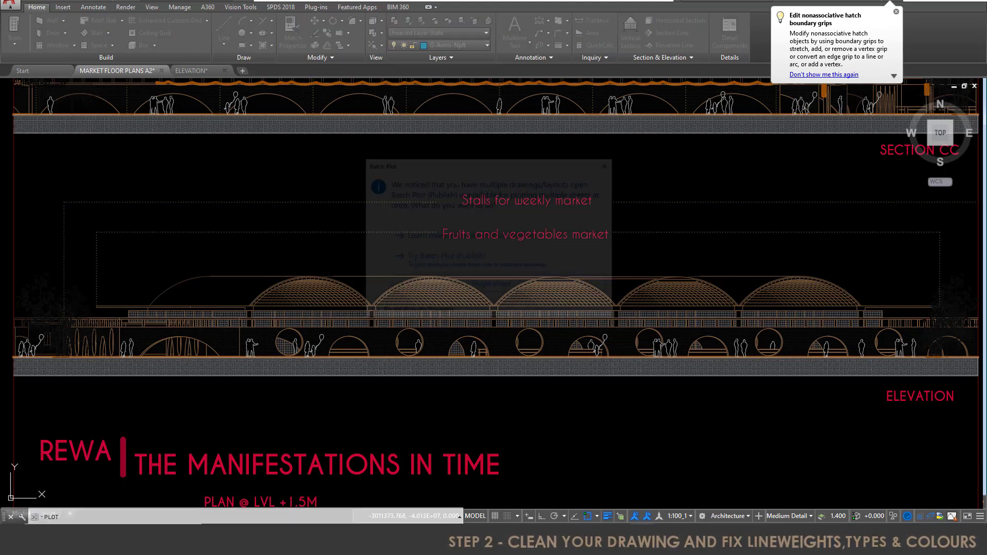
click(477, 288)
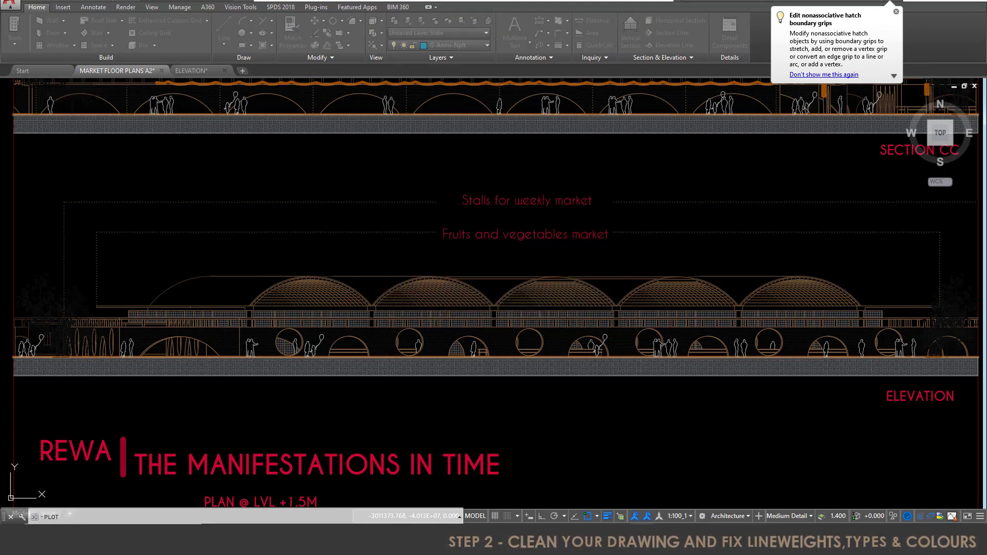
click(406, 153)
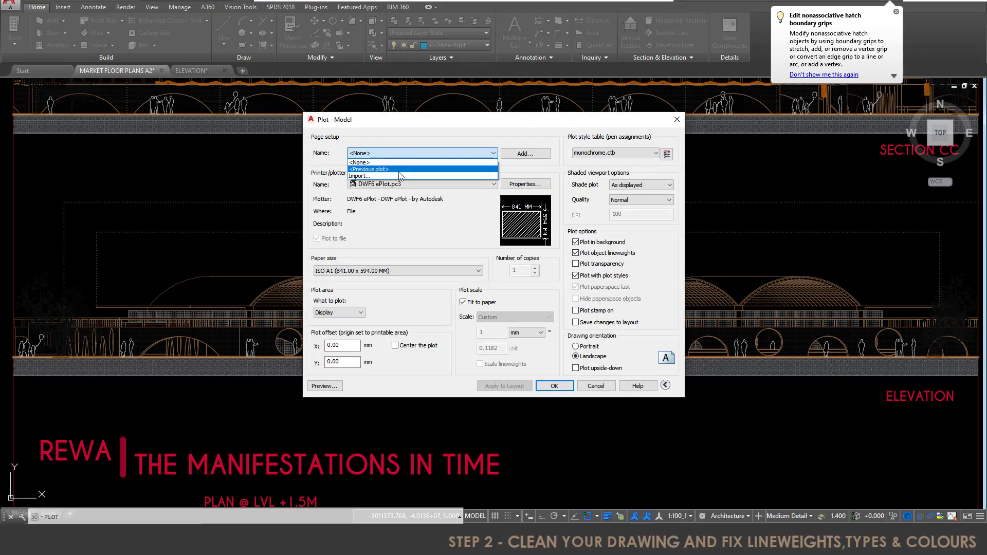
click(401, 169)
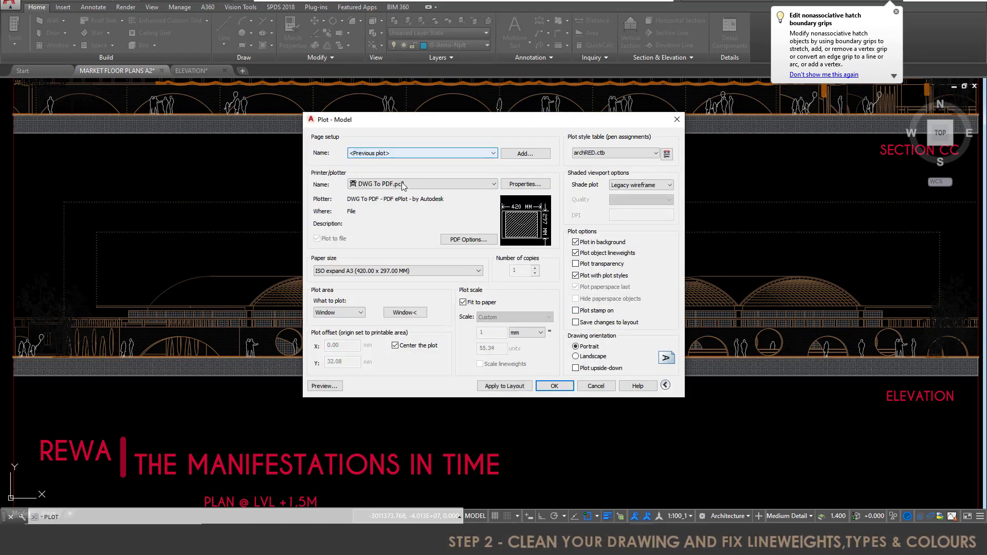
click(404, 185)
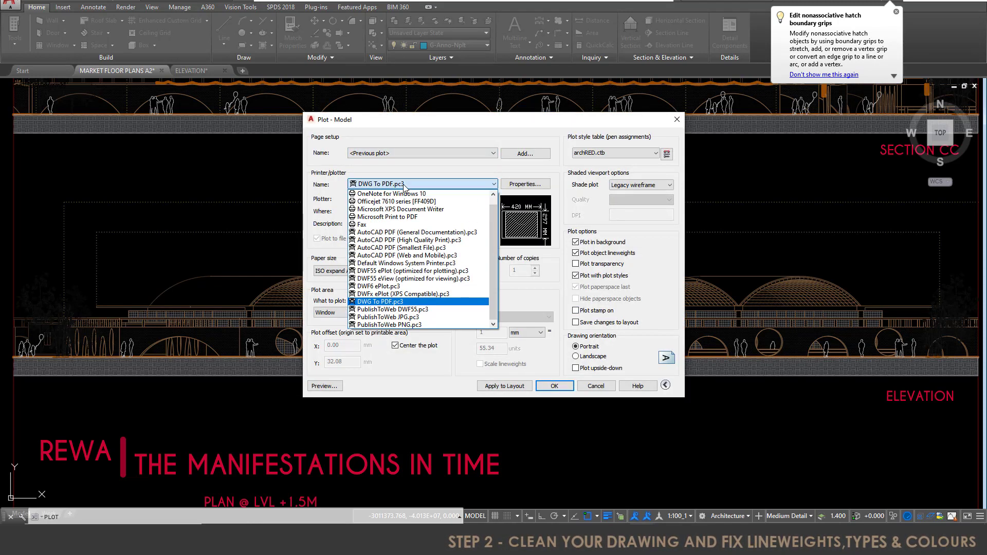
click(430, 302)
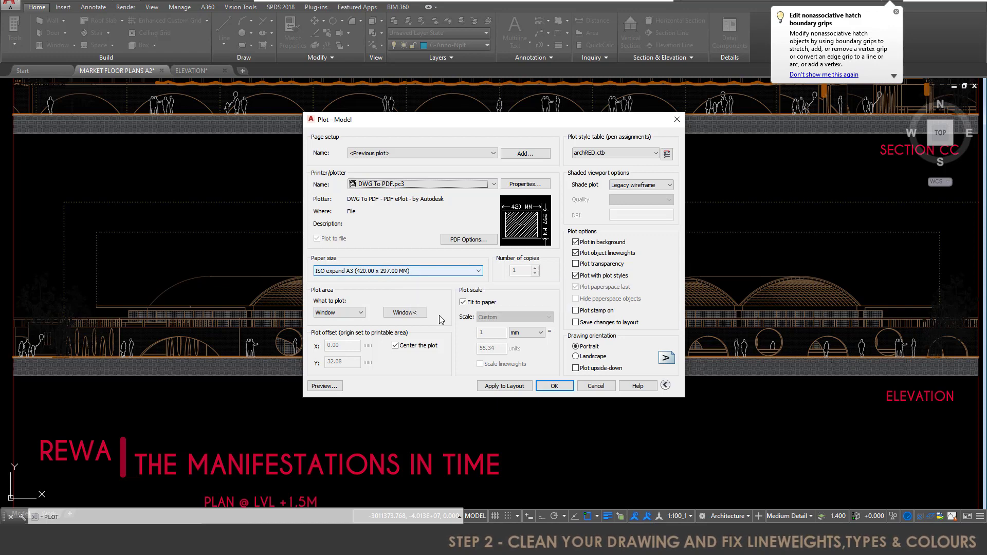
Define the plot area as a window enclosing the whole elevation and its title beneath section CC
click(405, 313)
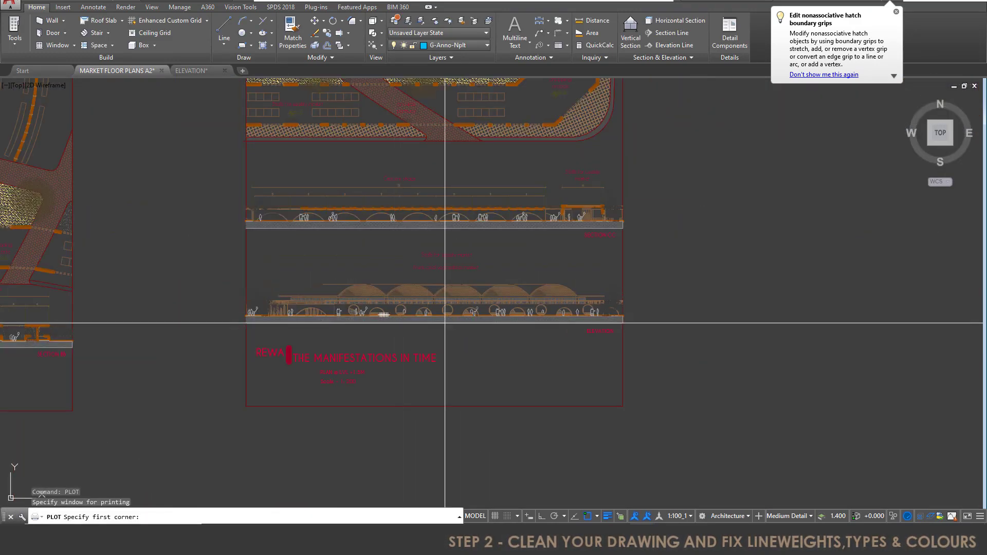
scroll(293, 257, up, 2)
click(205, 217)
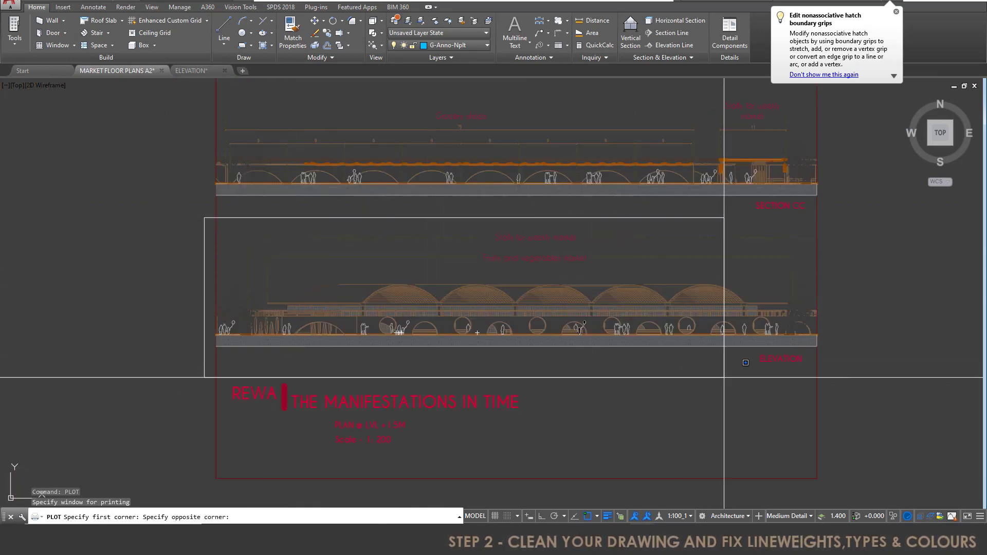
click(838, 368)
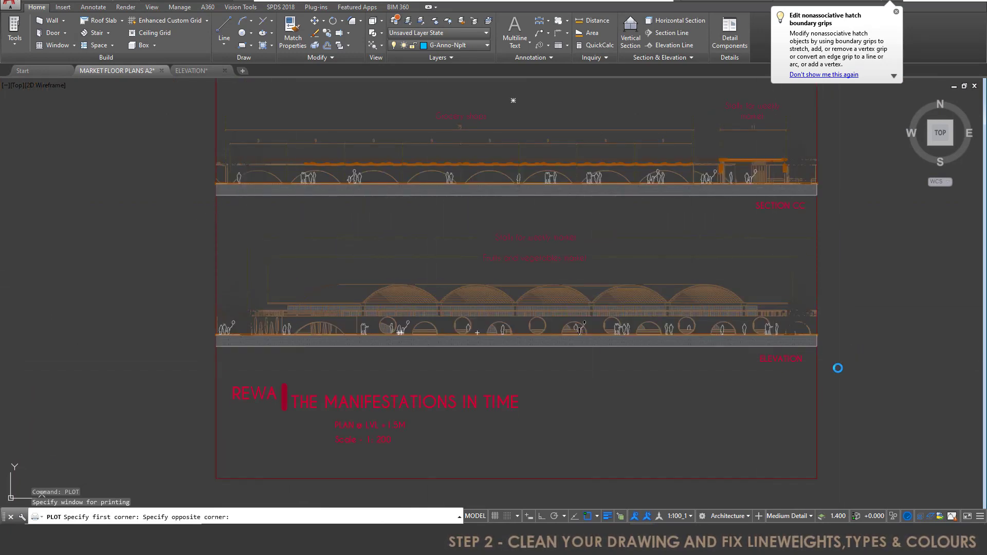
Set the plot to landscape orientation, fitted to the paper, with plot transparency on
click(576, 356)
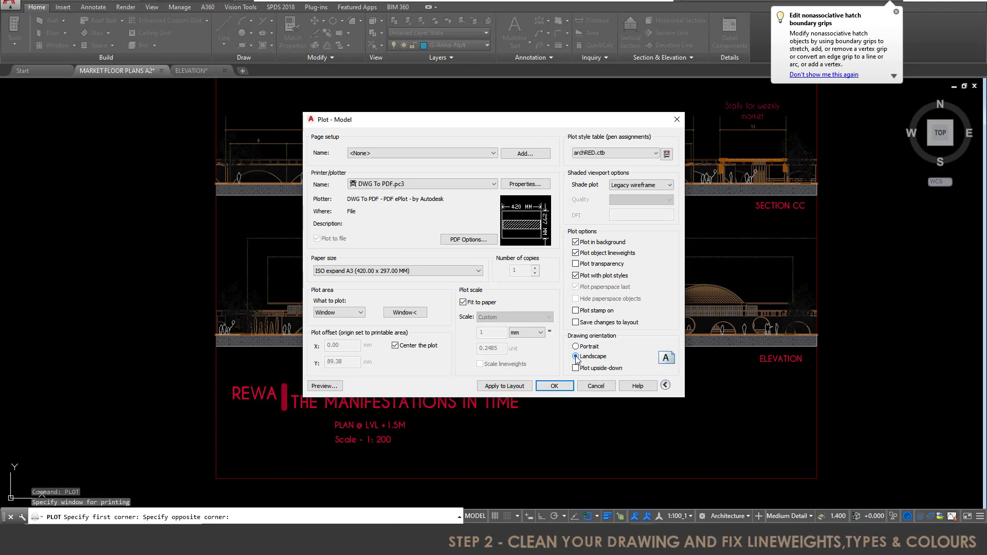
click(463, 303)
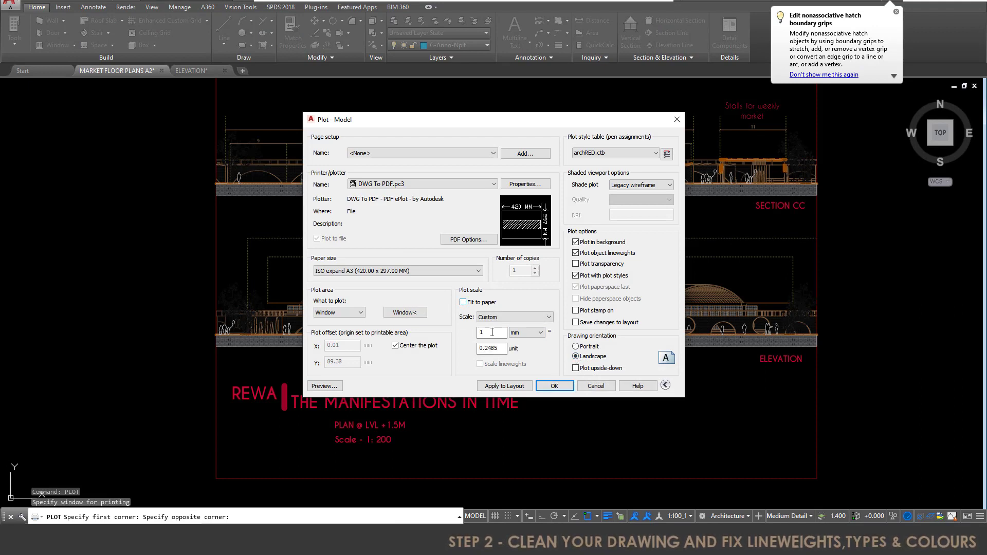
key(alt+i)
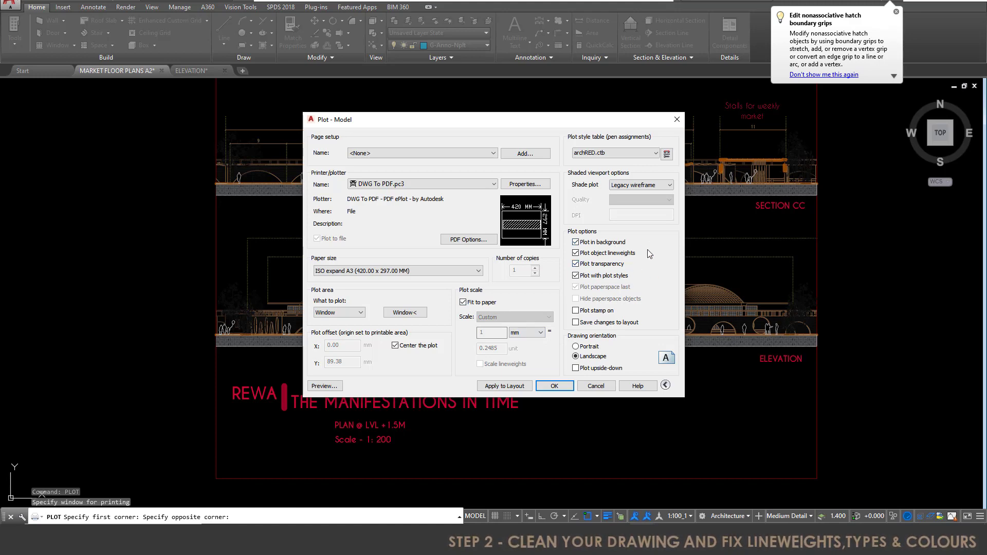
Replace the archRED.ctb plot style table with monochrome.ctb and assign it to all layouts
click(666, 154)
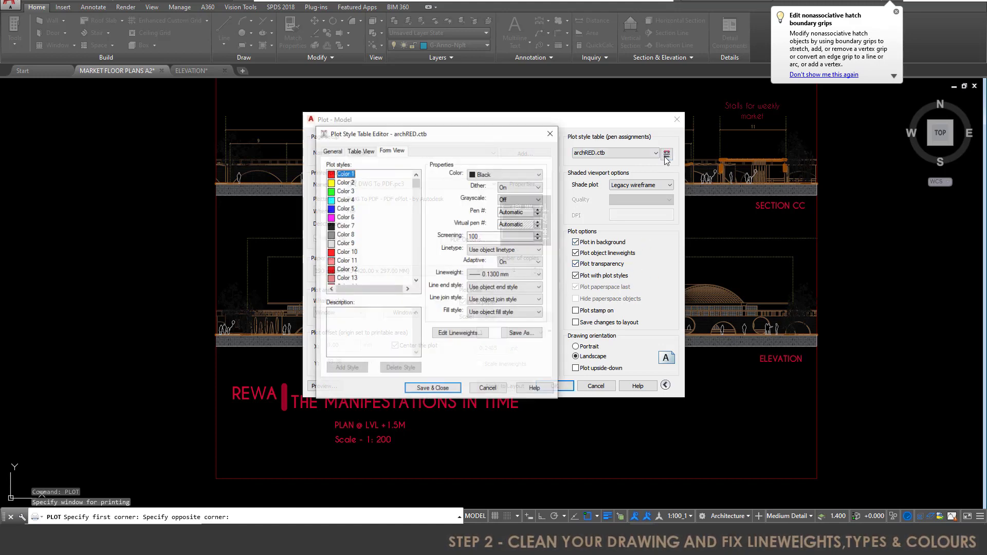
click(550, 133)
click(615, 152)
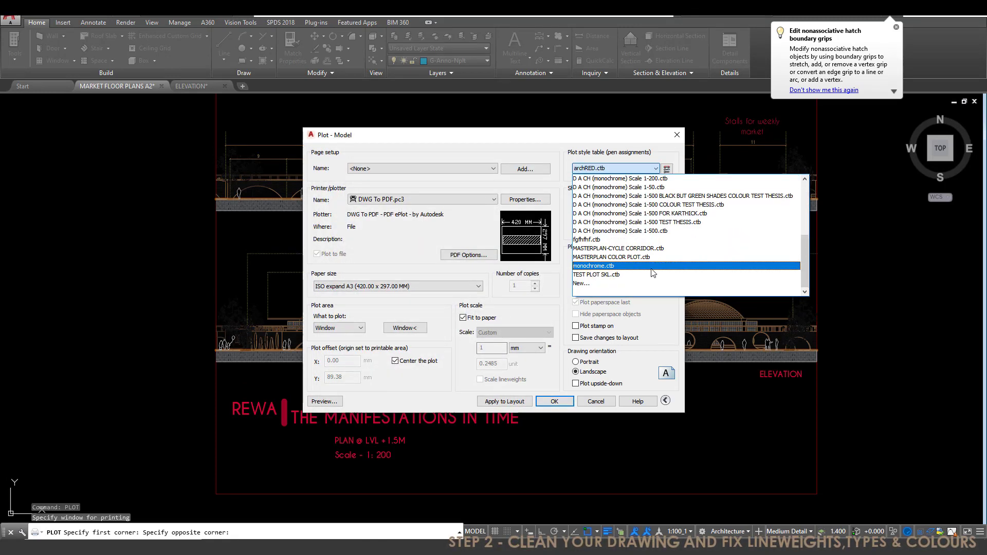
click(652, 267)
click(506, 293)
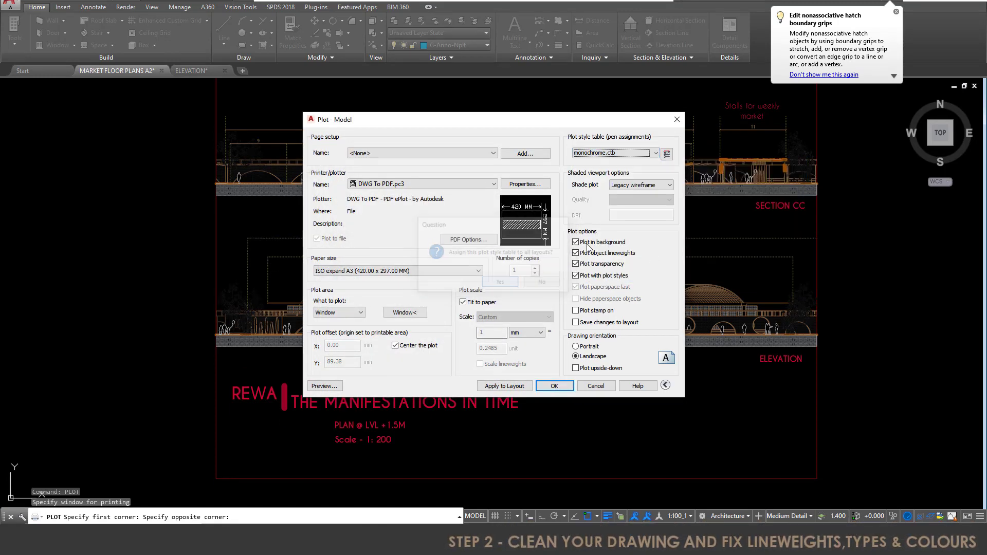
Set the shade plot to As displayed and plot the elevation to PDF
click(647, 185)
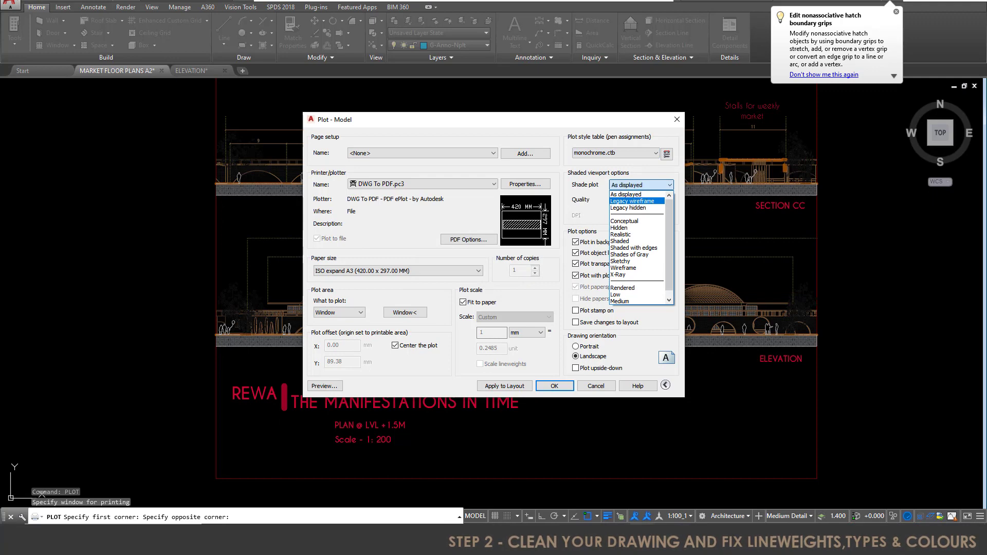
click(638, 193)
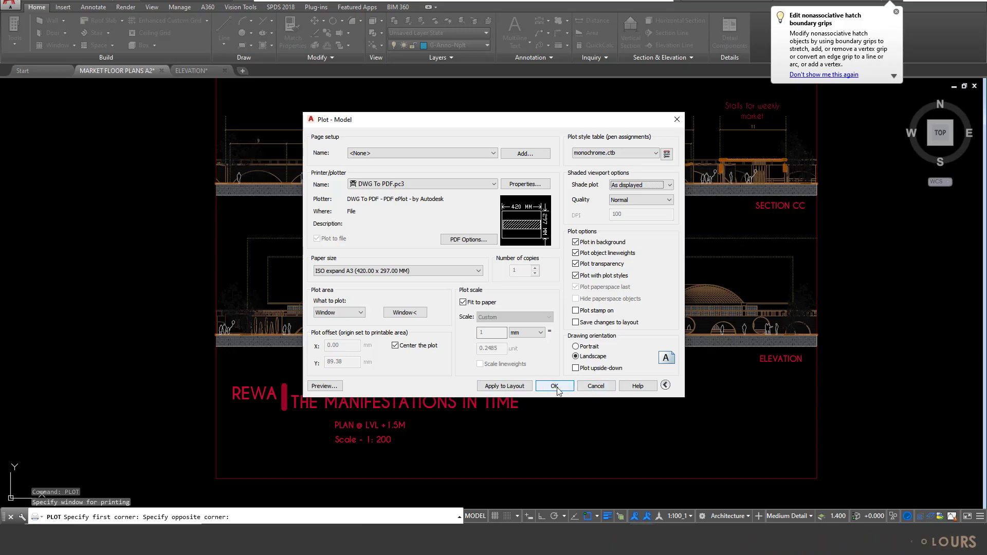
click(554, 386)
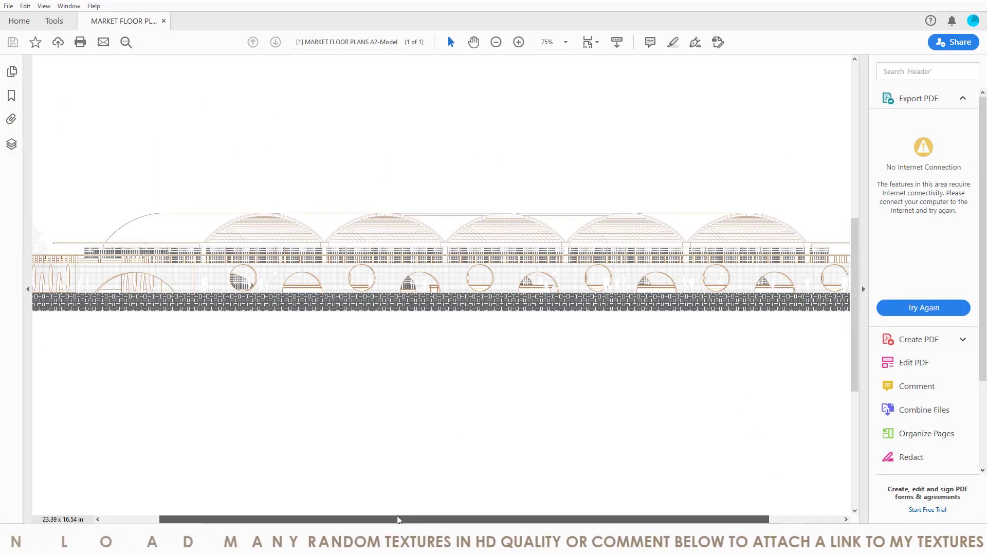
Examine the plotted elevation PDF at up to 300%, from the tree end along the arches, circular openings and domes
scroll(199, 495, left, 3)
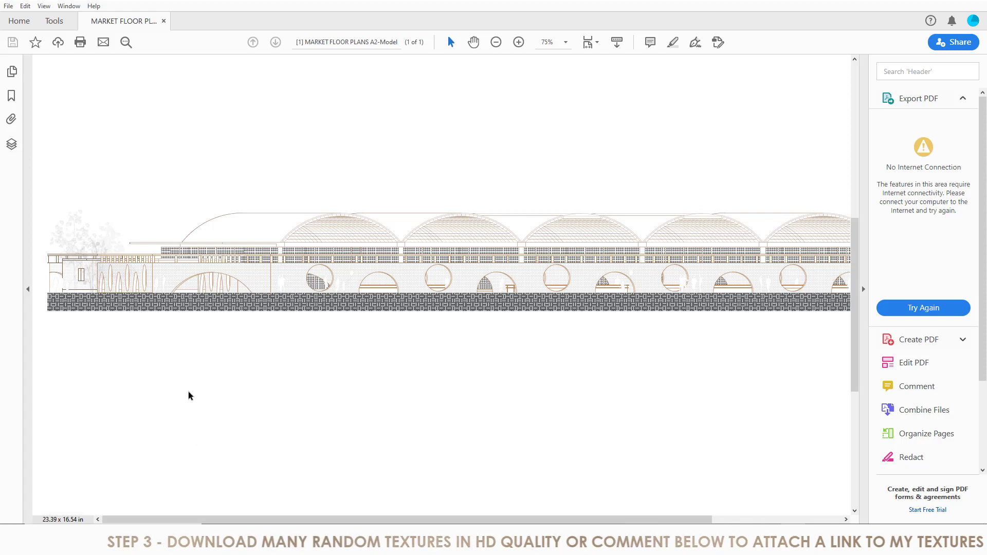
click(519, 42)
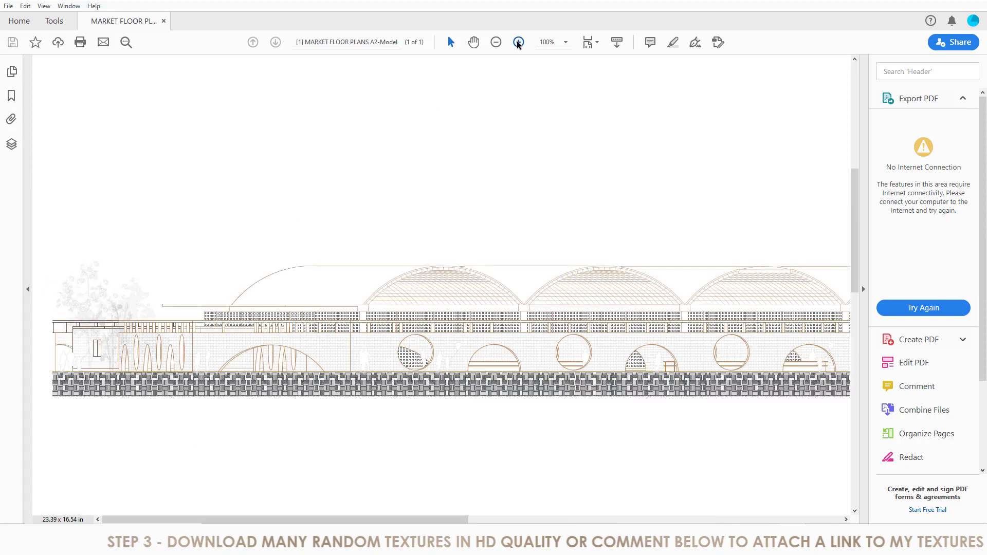
click(518, 42)
click(518, 42)
click(518, 42)
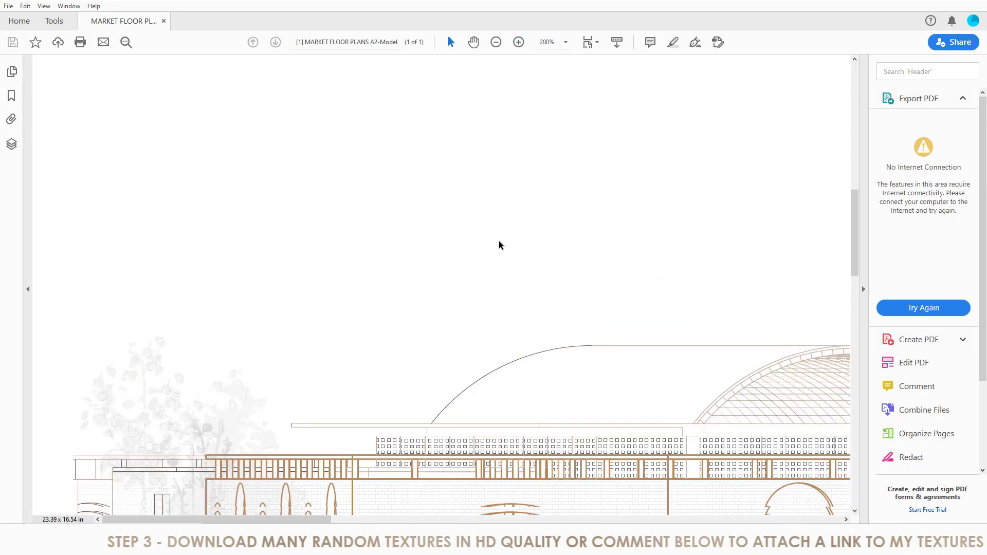
scroll(499, 245, down, 5)
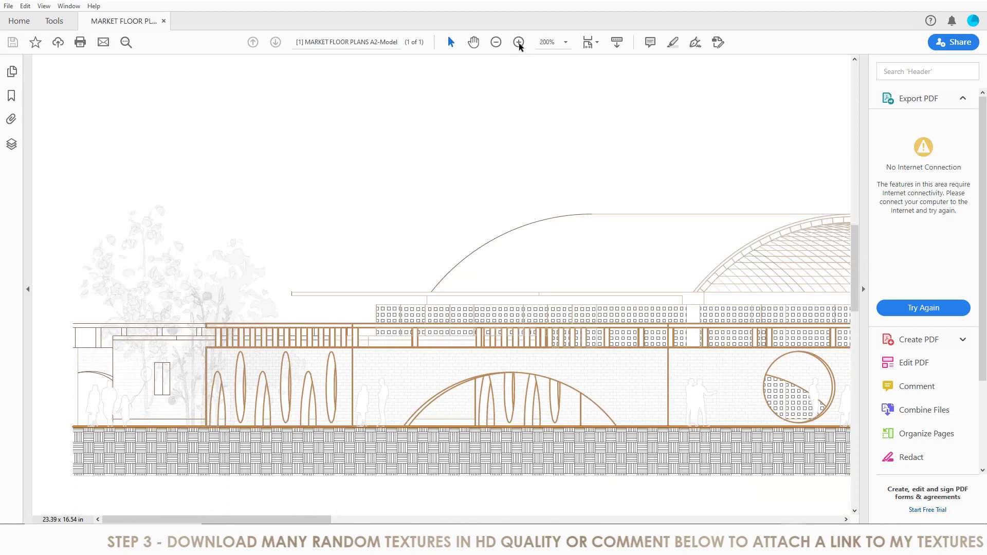
click(518, 42)
scroll(502, 293, down, 5)
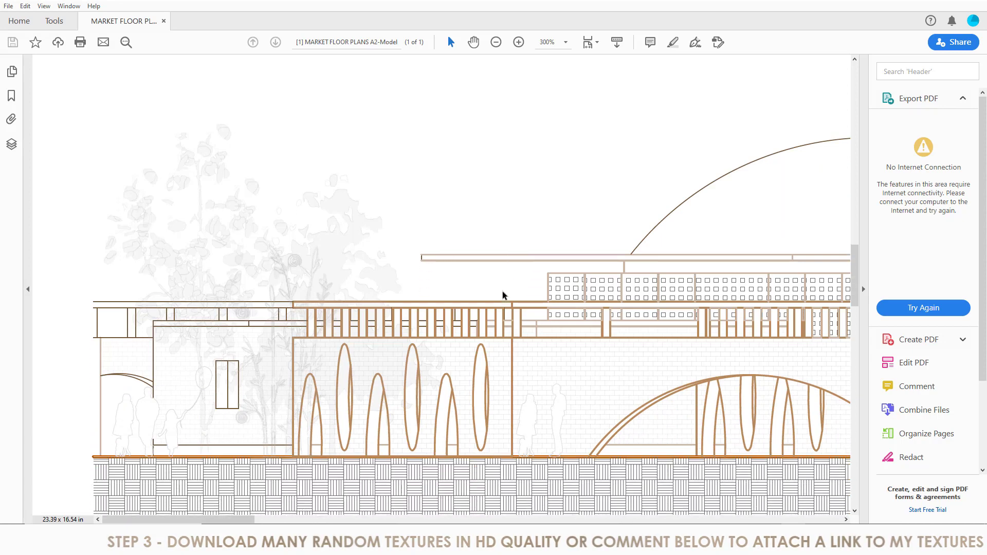
scroll(502, 295, down, 3)
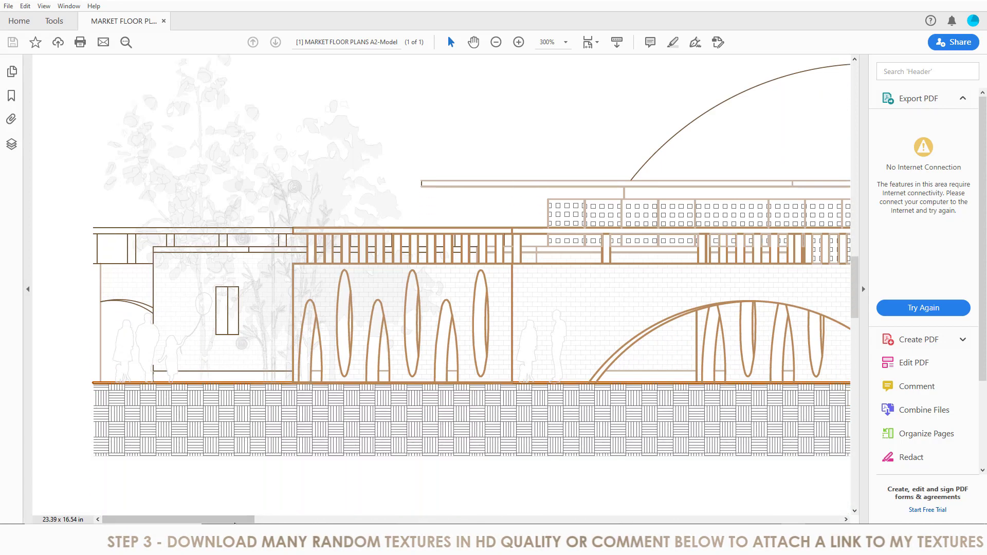
mouse_move(235, 523)
mouse_down()
mouse_move(723, 513)
mouse_move(757, 498)
mouse_move(811, 493)
mouse_move(667, 476)
mouse_up()
scroll(654, 463, up, 2)
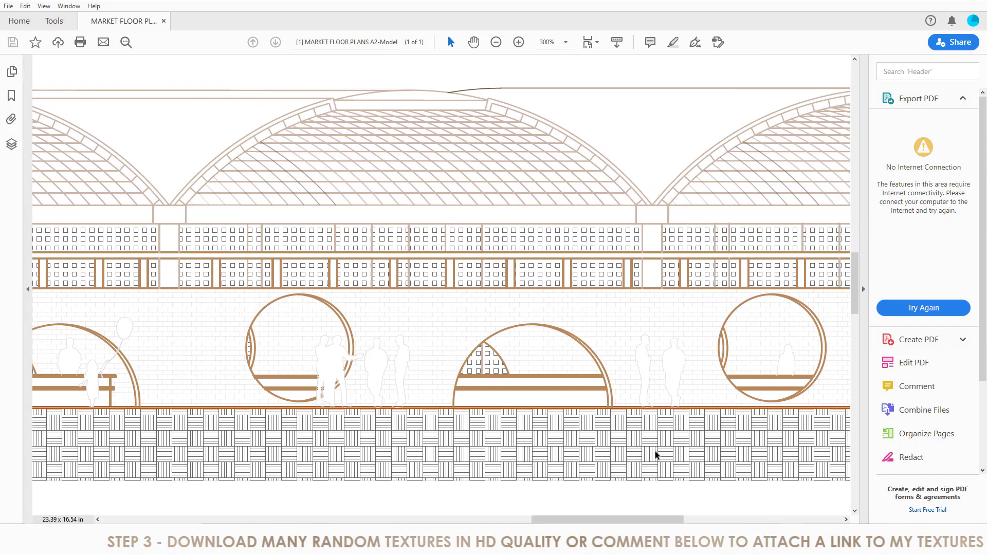
mouse_move(610, 521)
mouse_down()
mouse_move(599, 519)
mouse_move(715, 518)
mouse_move(463, 509)
mouse_move(262, 483)
mouse_move(469, 495)
mouse_move(316, 488)
mouse_up()
scroll(434, 387, down, 1)
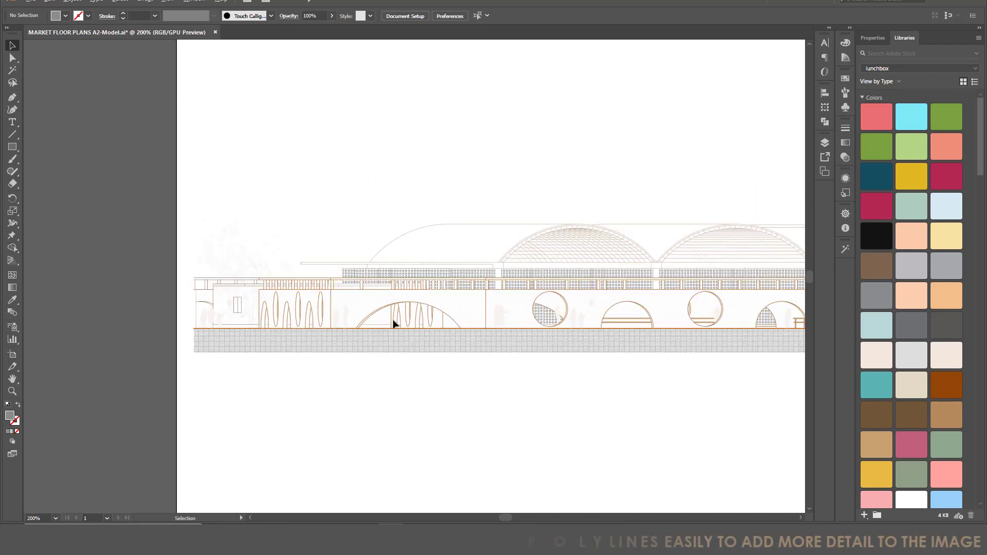
Locate MARKET FLOOR PLANS A2-Model.pdf in the Workflow - rendering a section folder and return to the drawing in Illustrator
key(ctrl+1)
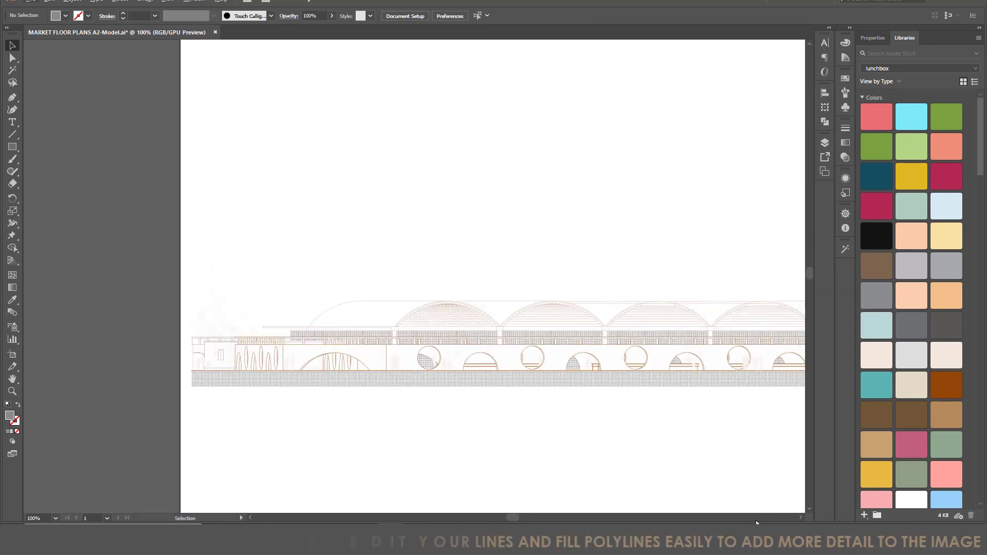
mouse_move(766, 545)
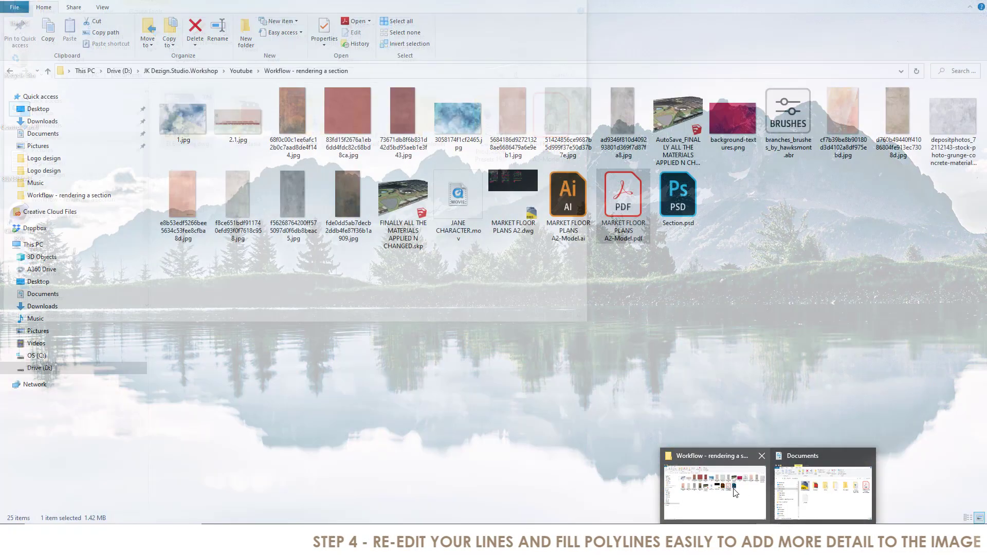
click(715, 491)
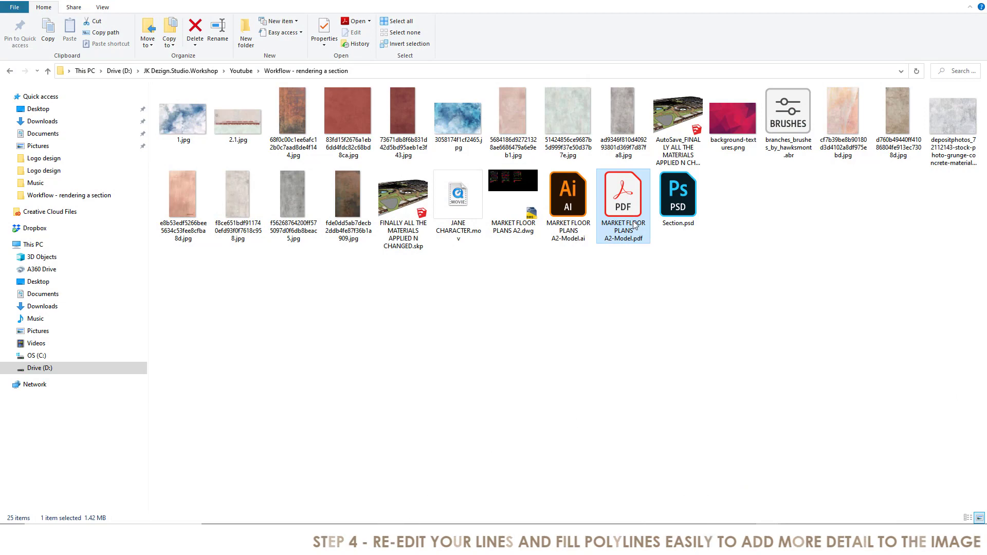
drag(635, 225, 597, 312)
key(alt+Tab)
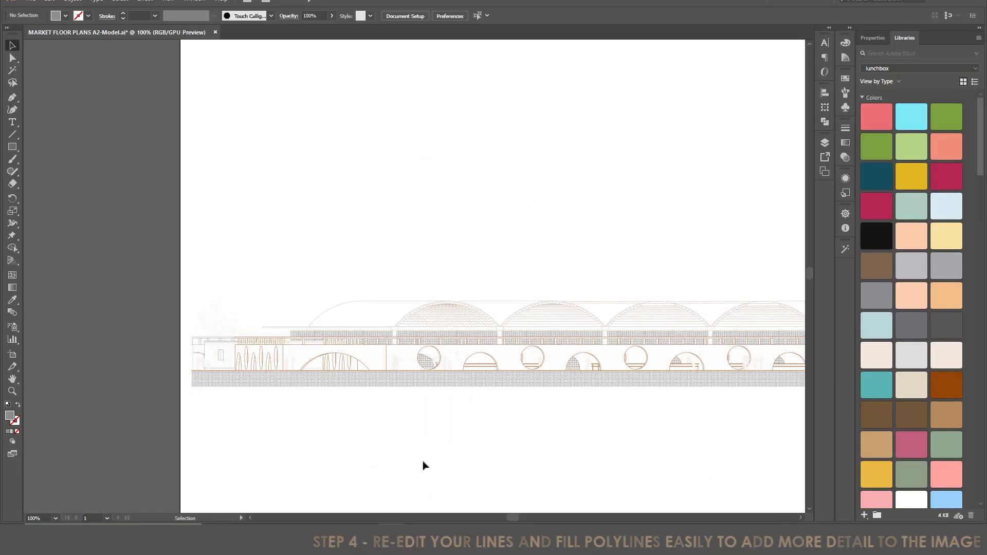
Select one line of the ground hatch and extend the selection to all paths with the same stroke weight
scroll(282, 382, up, 4)
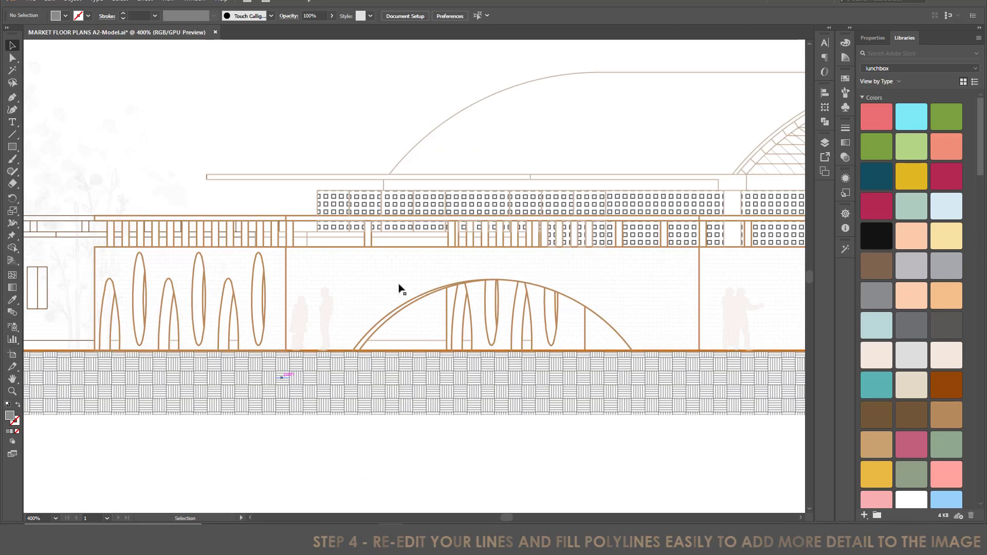
scroll(472, 330, up, 5)
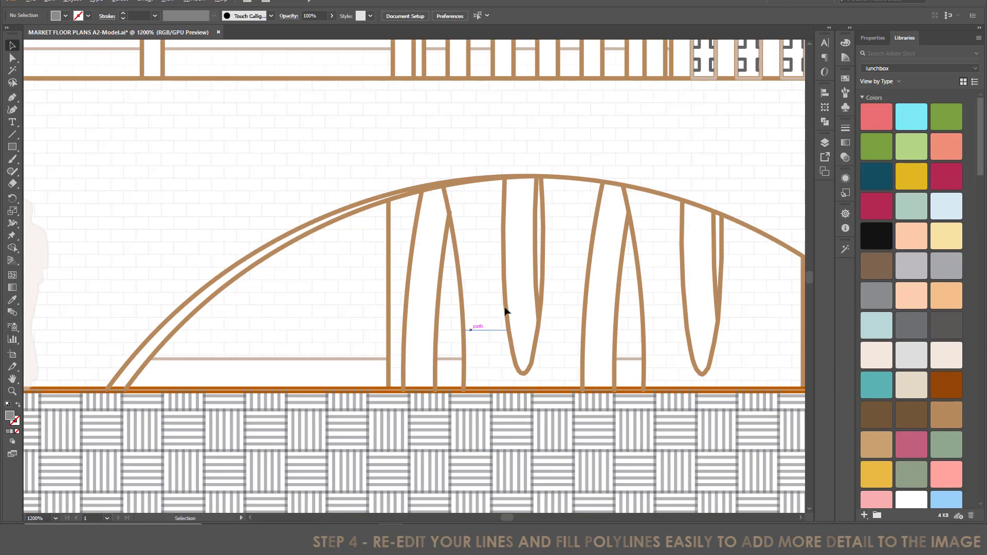
scroll(507, 308, down, 2)
scroll(640, 309, down, 2)
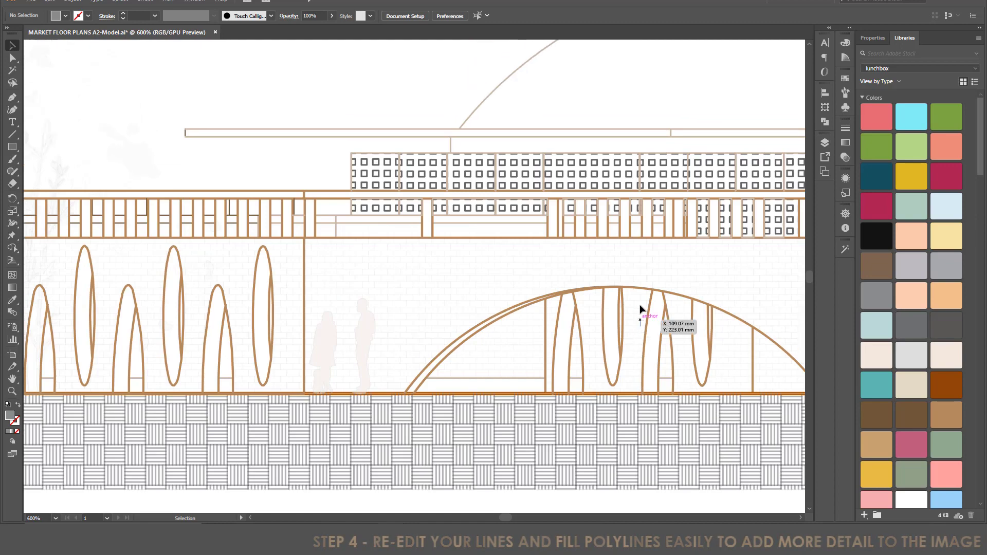
scroll(322, 311, down, 3)
scroll(315, 309, up, 2)
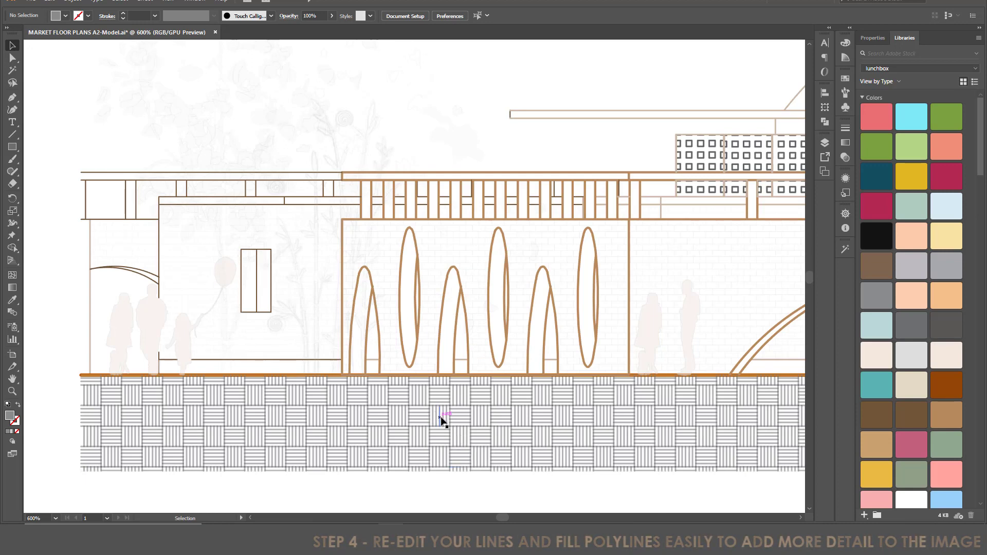
click(519, 457)
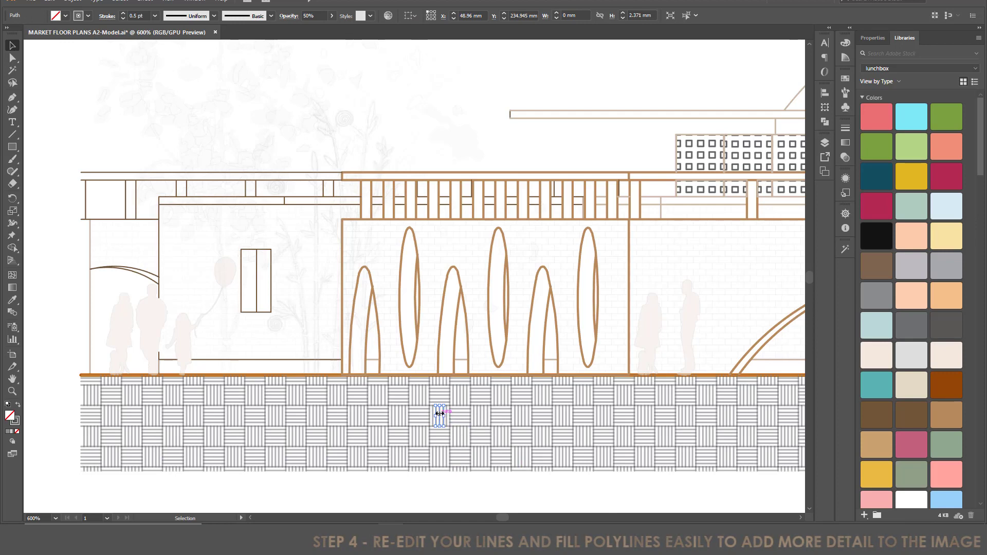
click(120, 2)
mouse_move(157, 101)
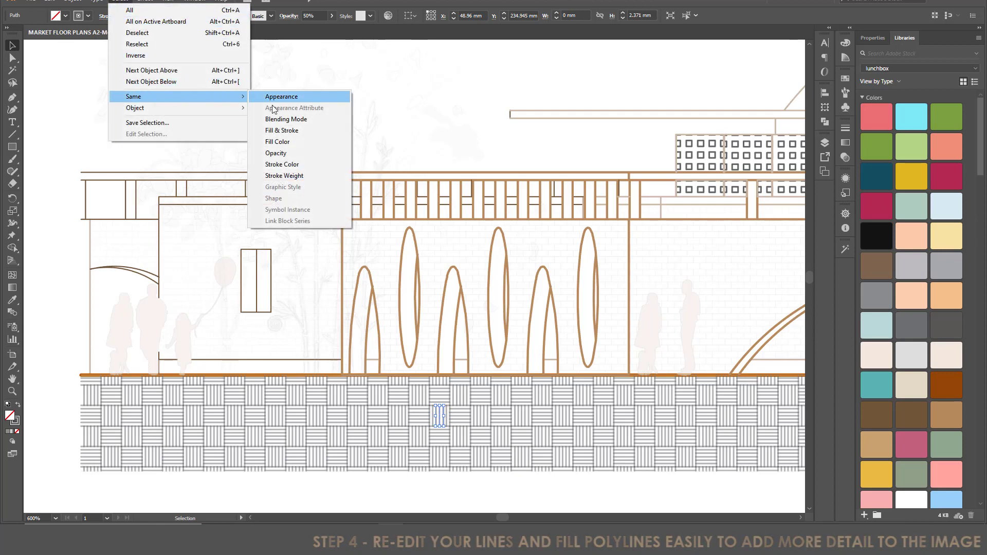
click(317, 175)
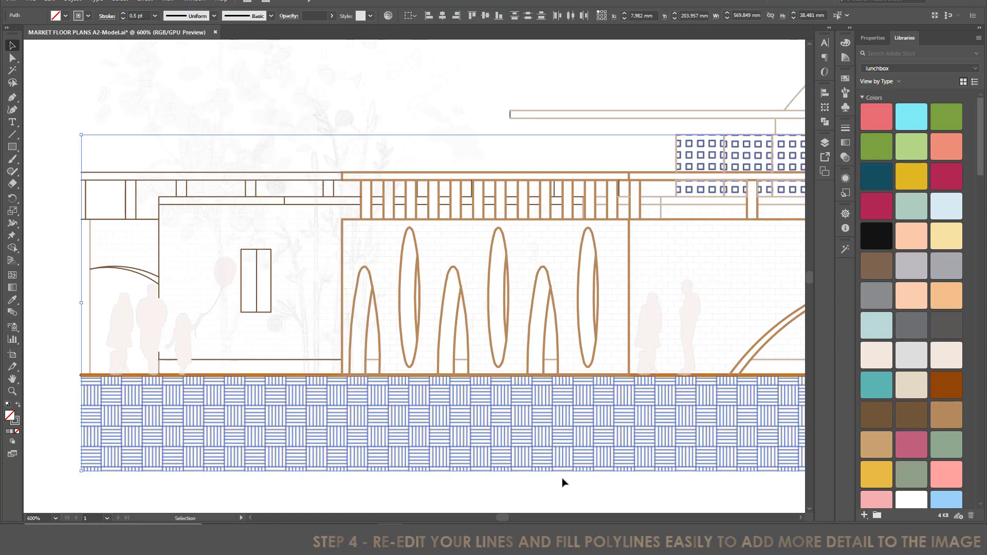
Set the opacity of the selected ground hatch and lattice lines to 40%
drag(502, 521, 558, 517)
scroll(538, 512, left, 15)
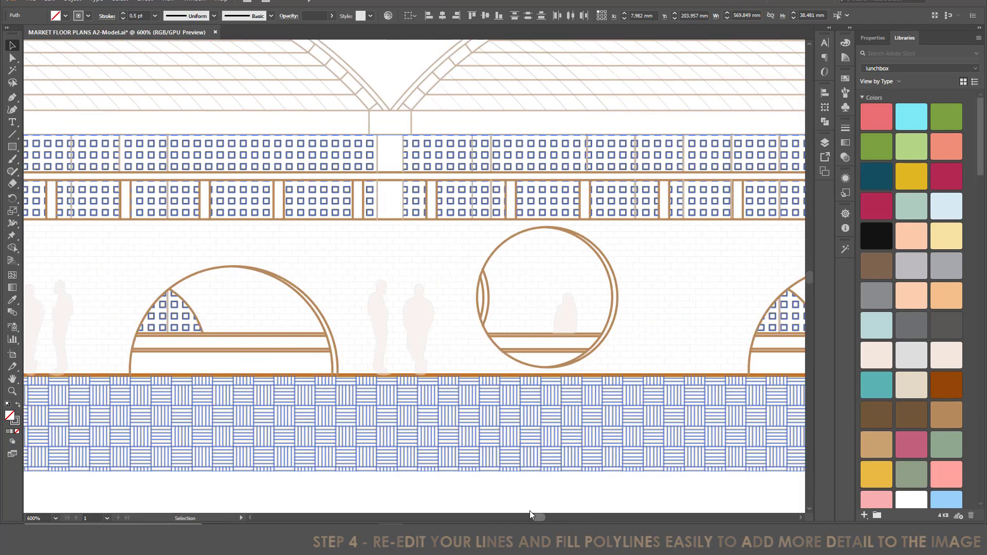
scroll(510, 506, right, 5)
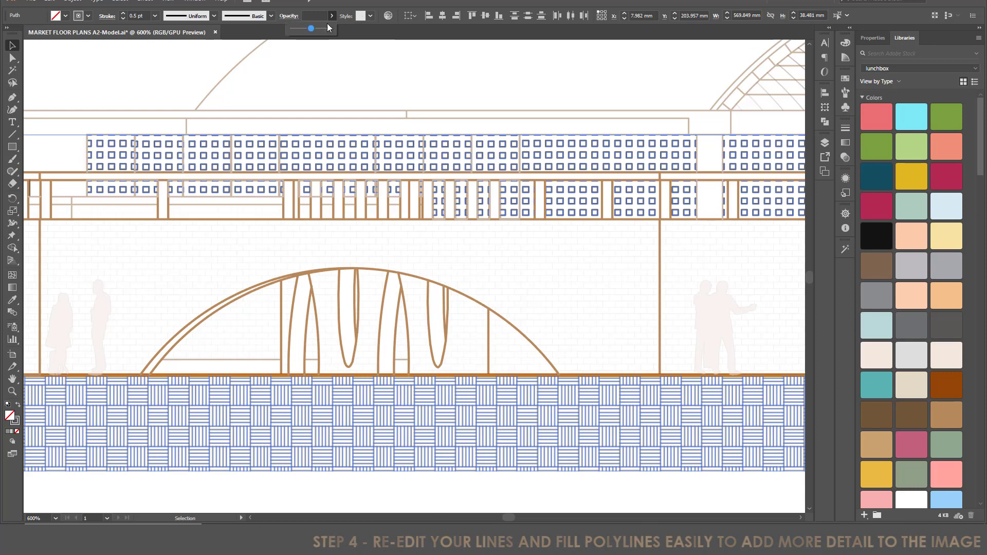
drag(307, 31, 304, 29)
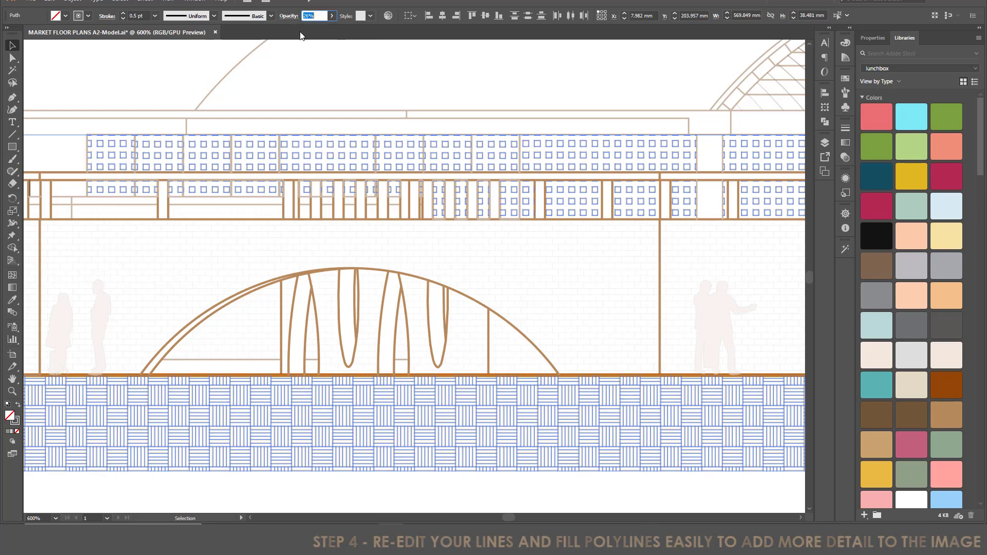
click(331, 16)
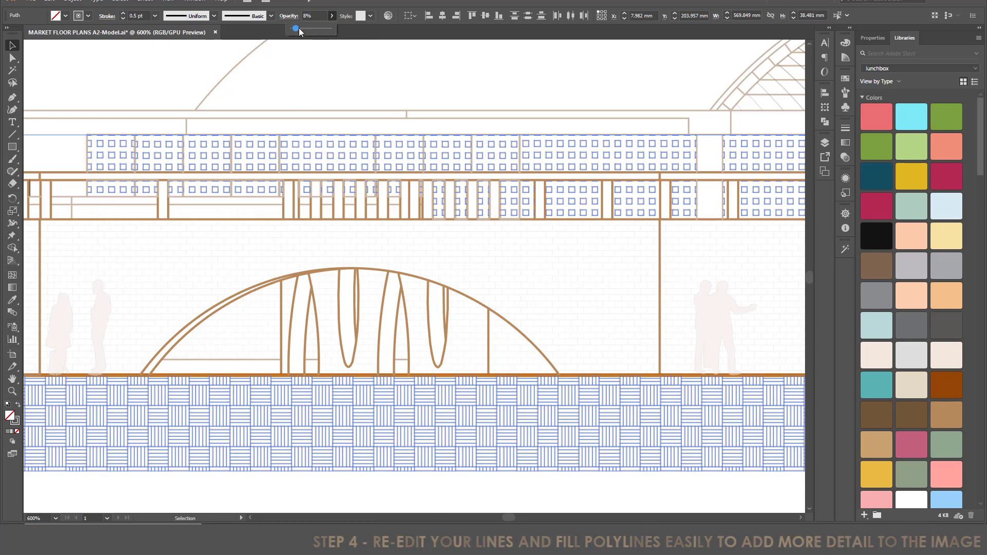
click(299, 28)
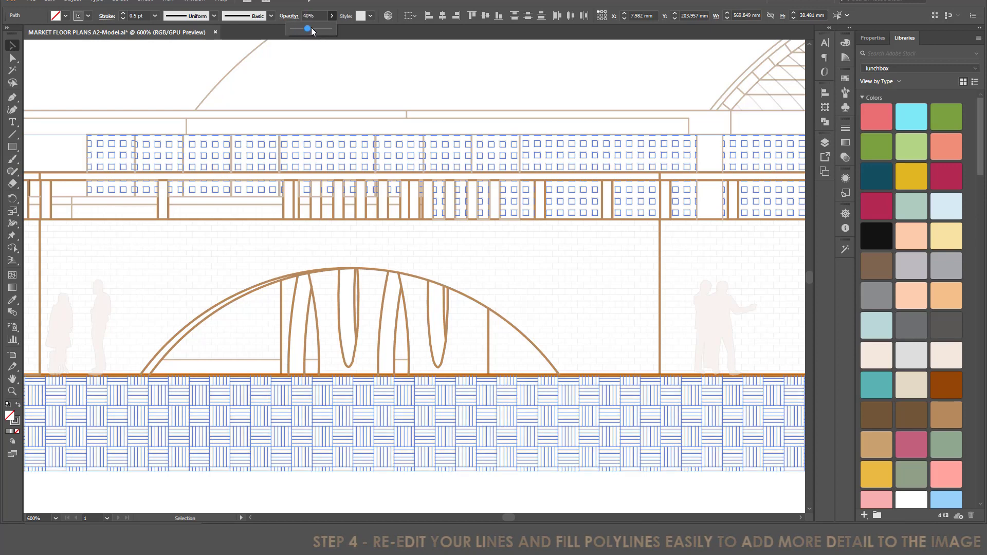
drag(311, 28, 315, 28)
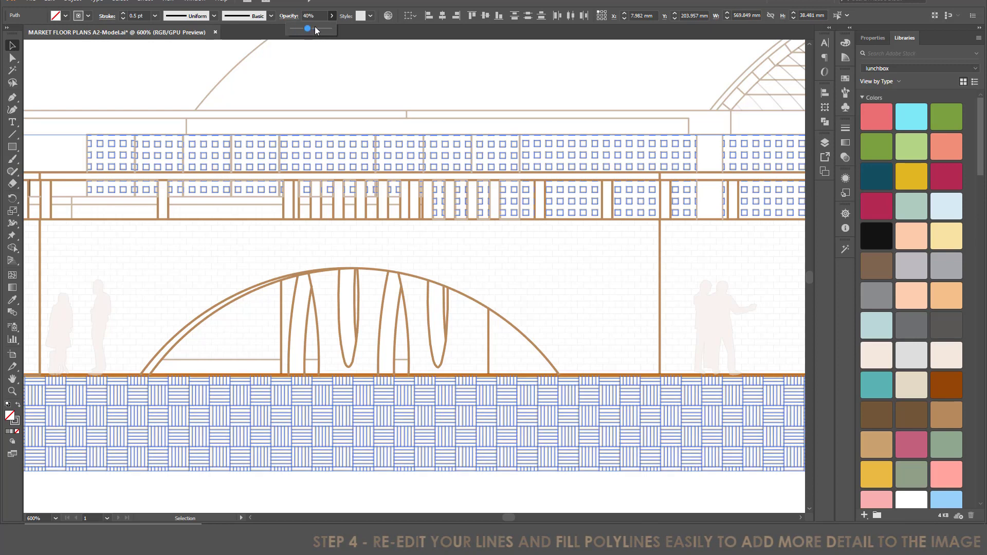
click(154, 15)
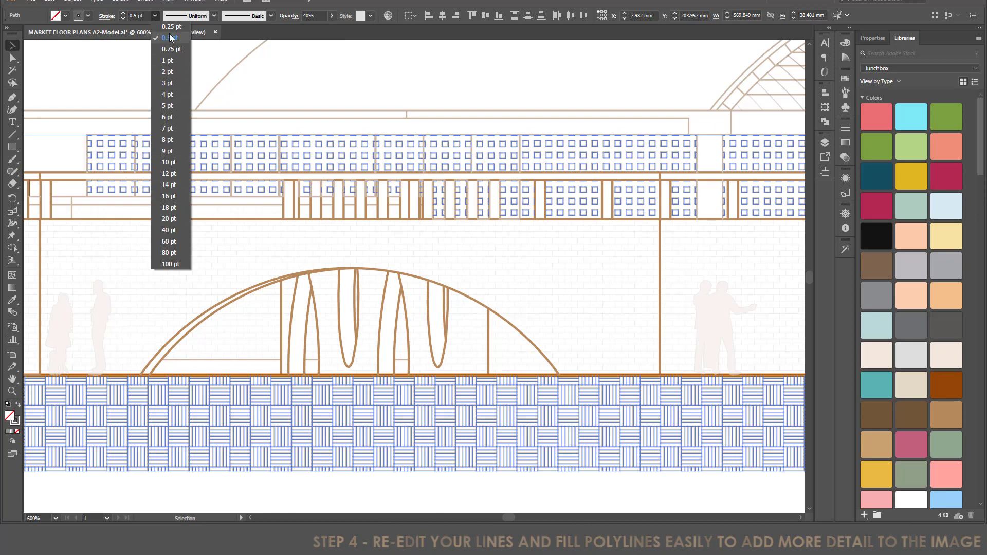
click(308, 89)
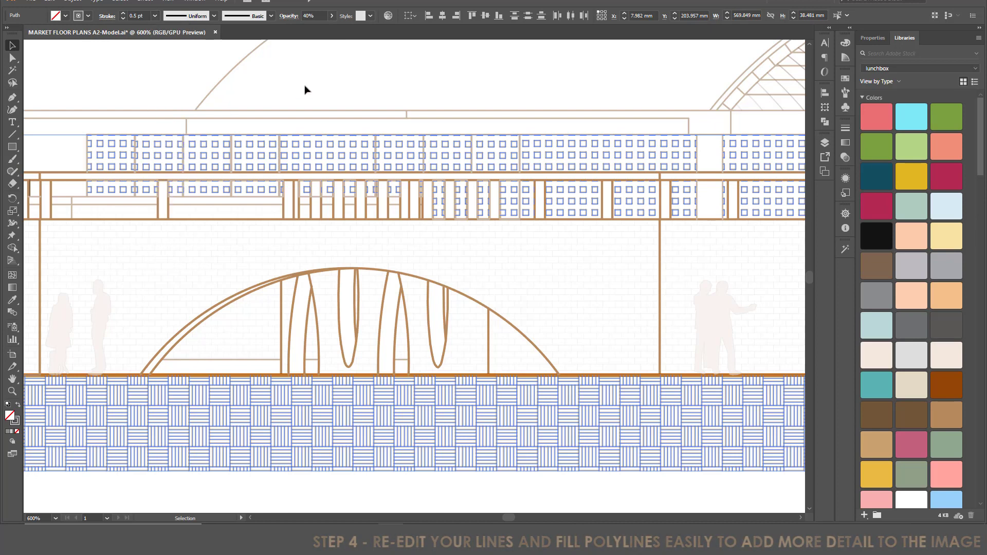
click(89, 16)
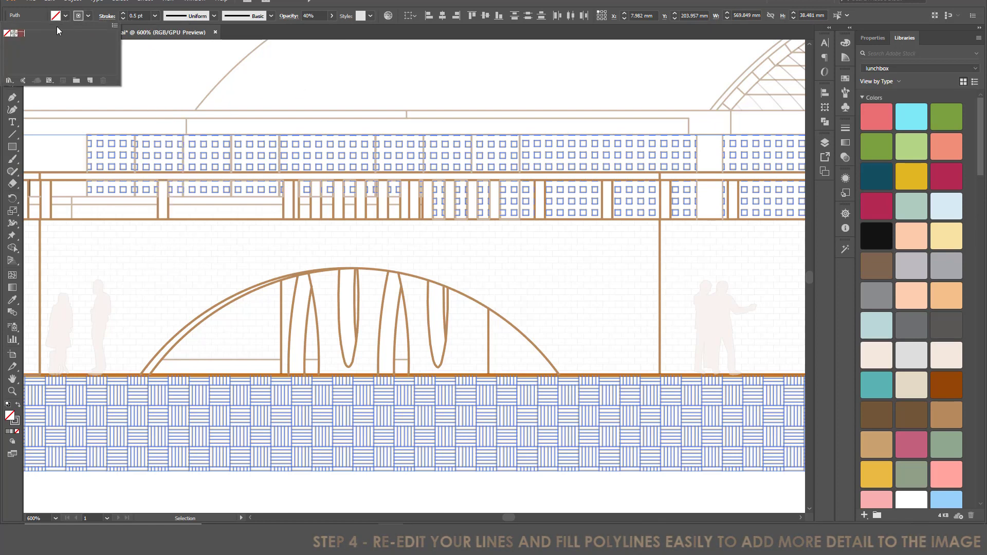
click(164, 86)
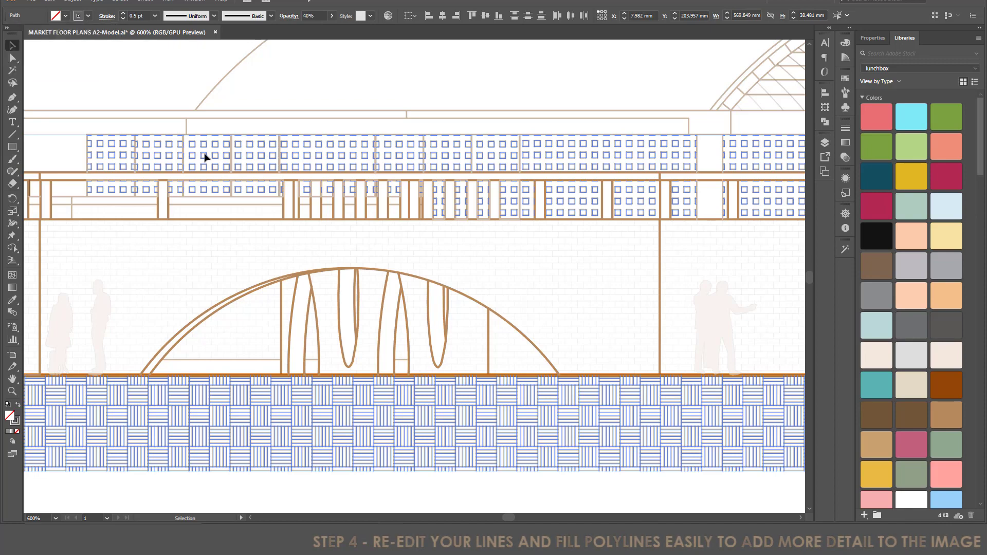
Deselect the hatch lines and review the lightened ground and lattice patterns along the elevation
click(421, 487)
scroll(508, 516, left, 5)
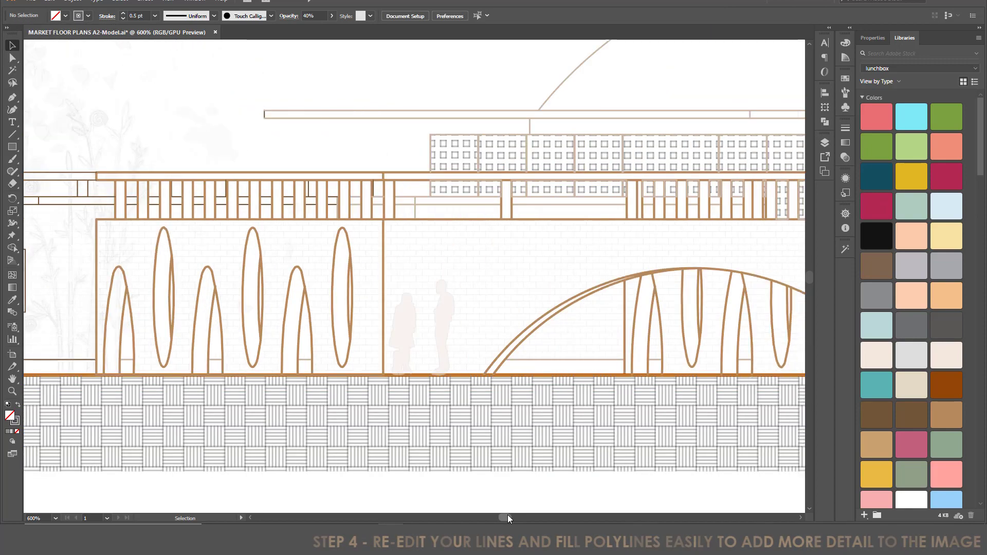
drag(508, 515, 547, 516)
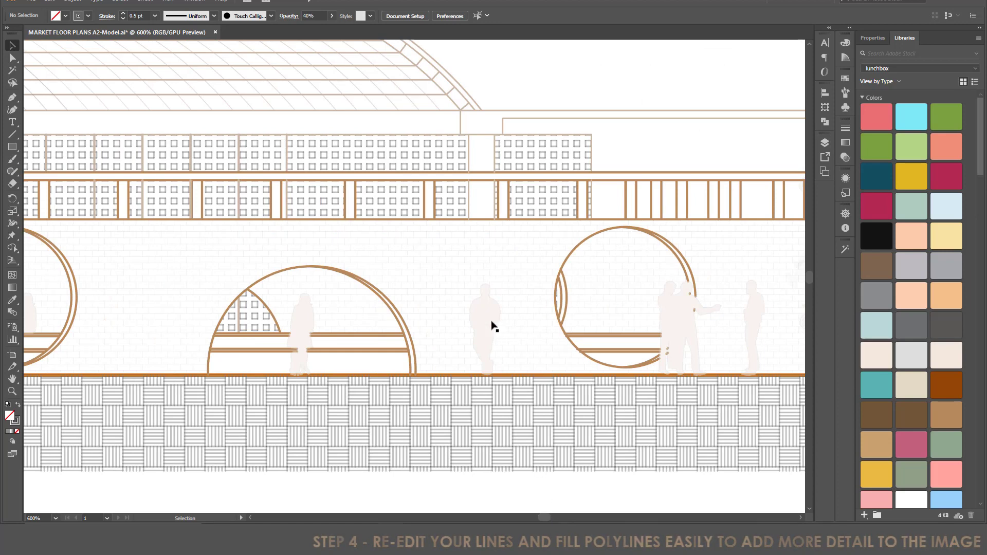
Isolate the Layer 1 clip group and select the silhouette of the two people in front of the circular opening
click(490, 320)
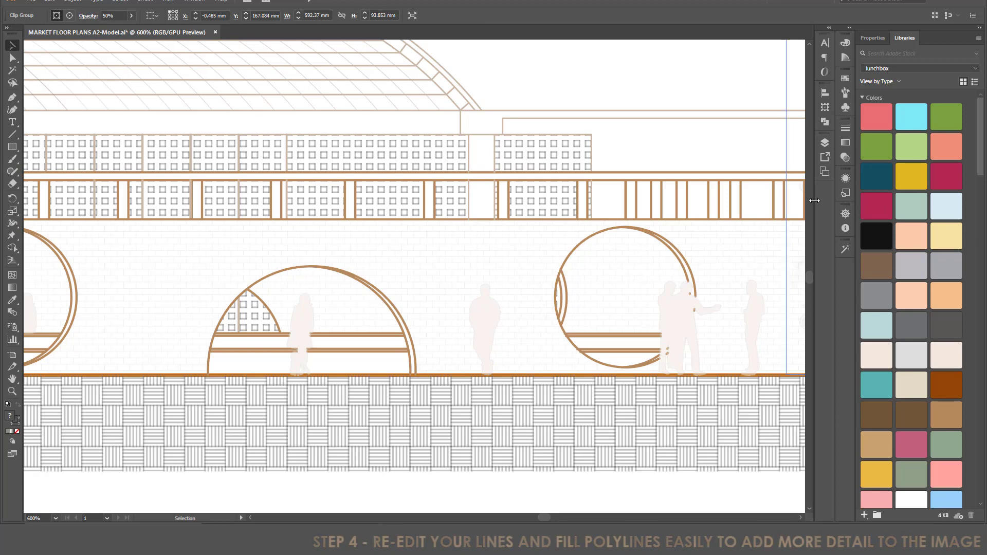
click(824, 143)
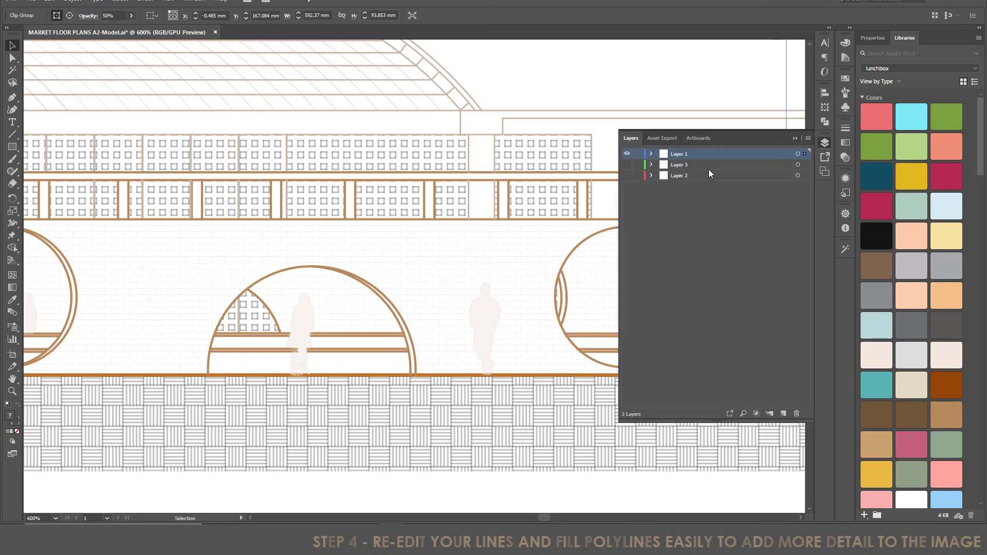
click(627, 165)
click(798, 137)
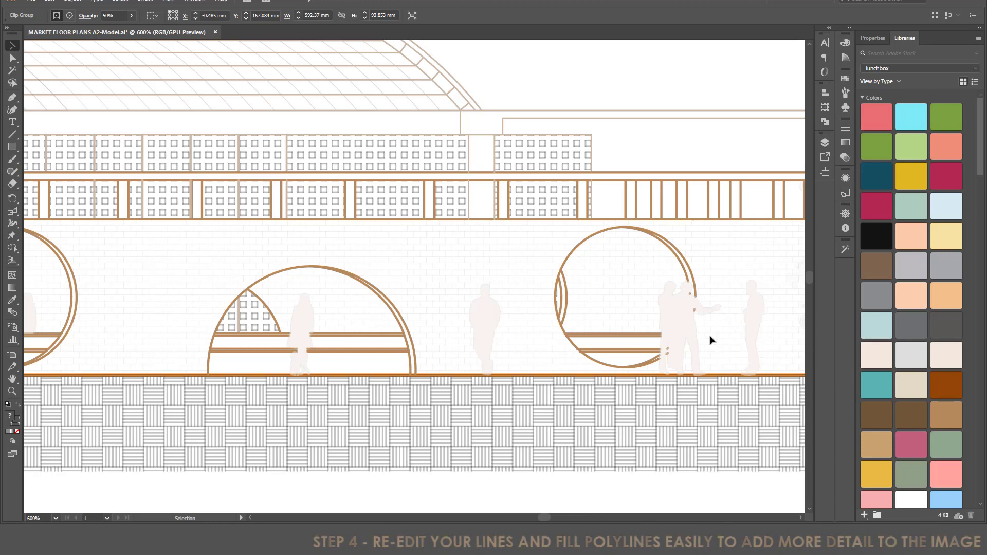
double_click(675, 317)
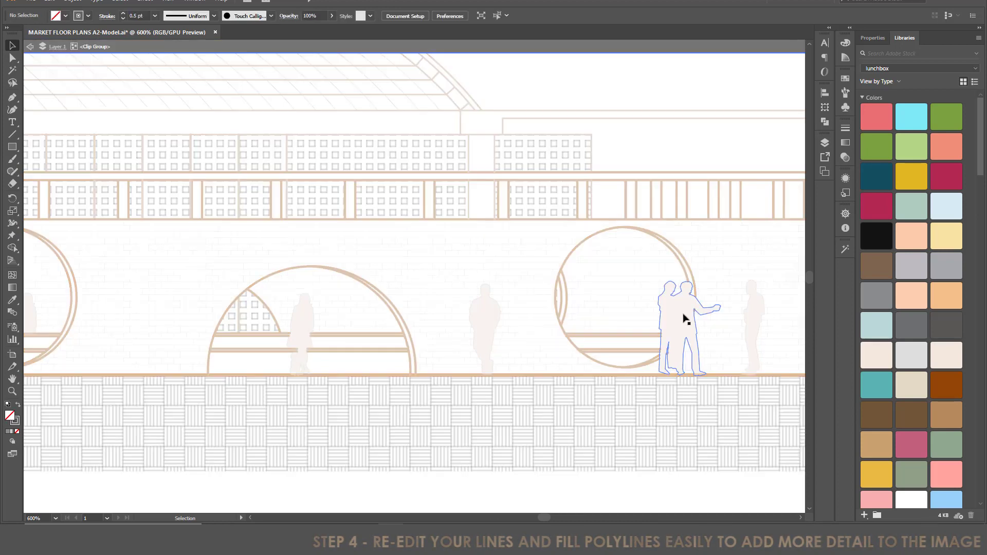
click(684, 314)
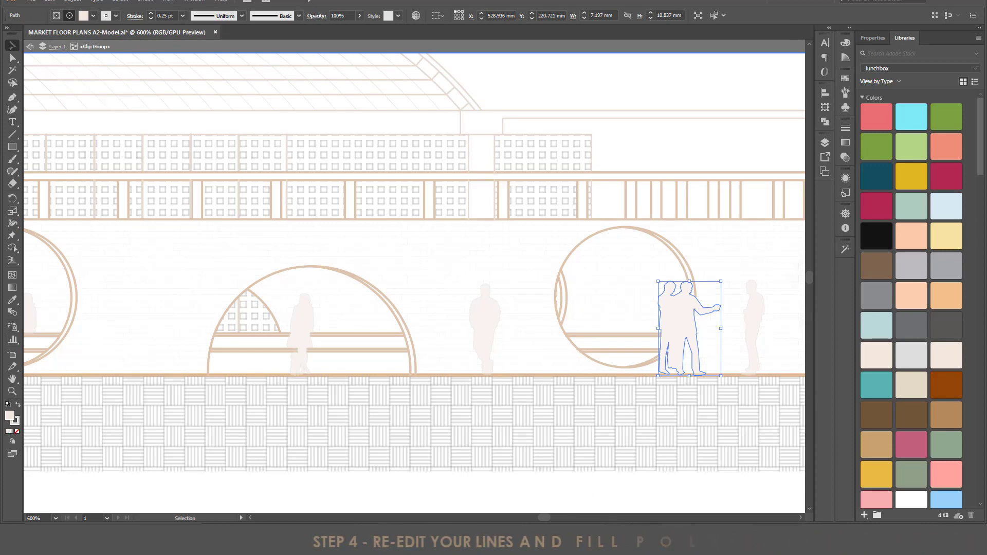
Switch to the MARKET FLOOR PLANS A2 drawing in AutoCAD and inspect the outline of the girl with the balloon in the elevation
mouse_move(642, 540)
click(606, 492)
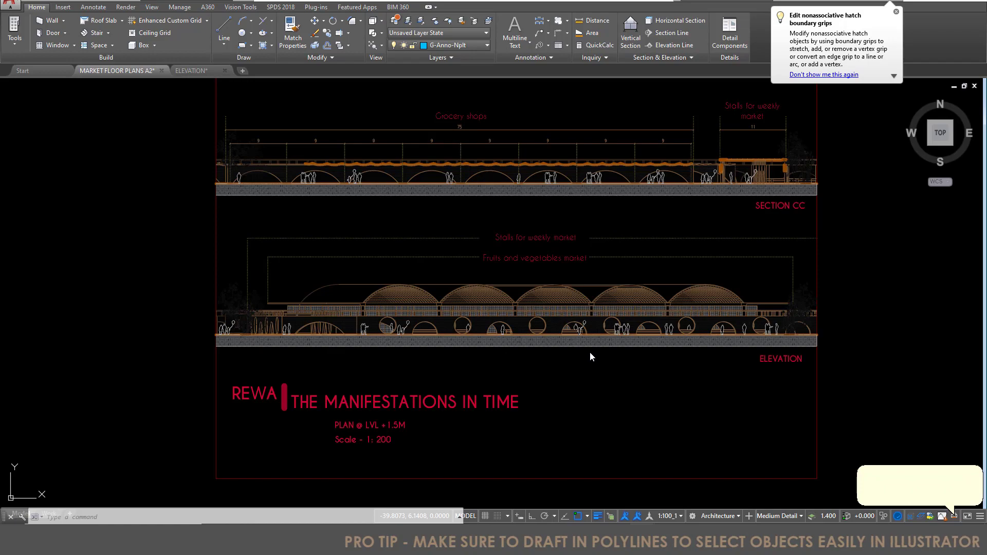
scroll(591, 353, up, 2)
scroll(581, 340, up, 5)
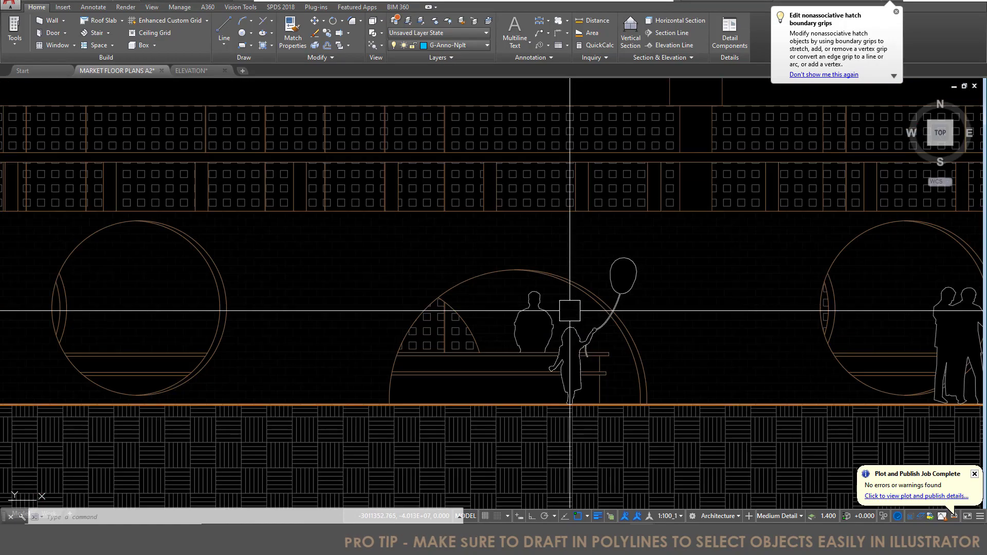
click(569, 327)
scroll(477, 318, down, 2)
key(Escape)
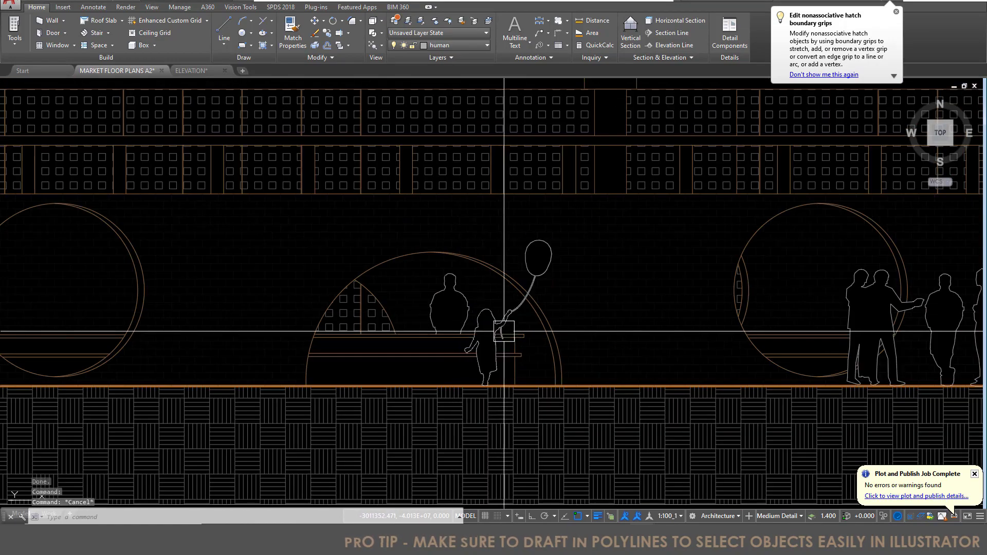
Inspect how the vertical post line in the lattice band and the rectangle between two domes are drafted
click(400, 168)
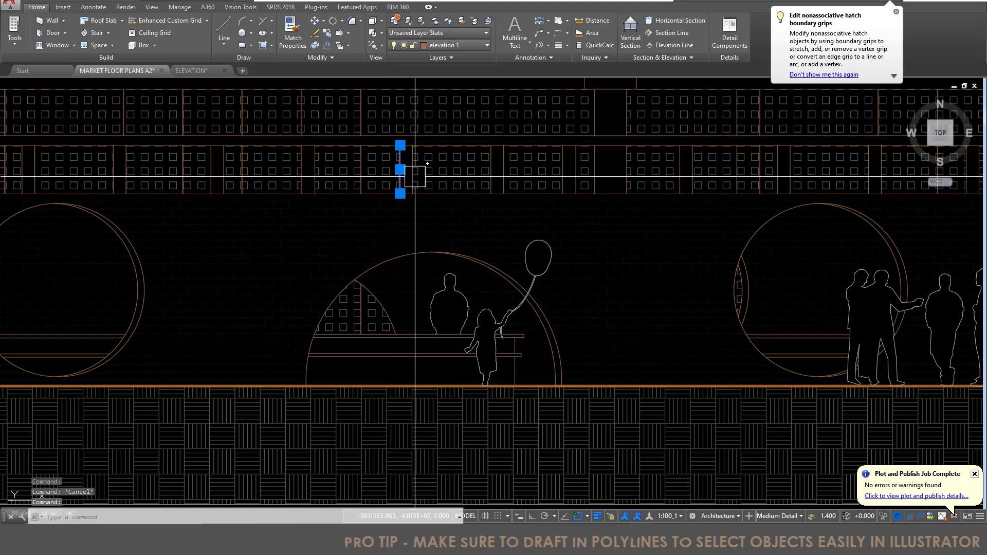
scroll(406, 169, up, 5)
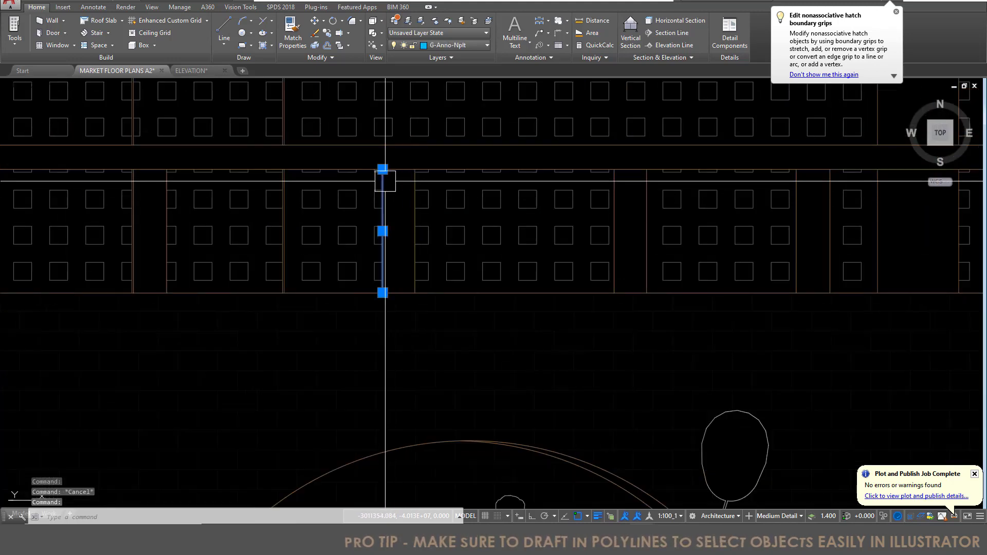
key(Escape)
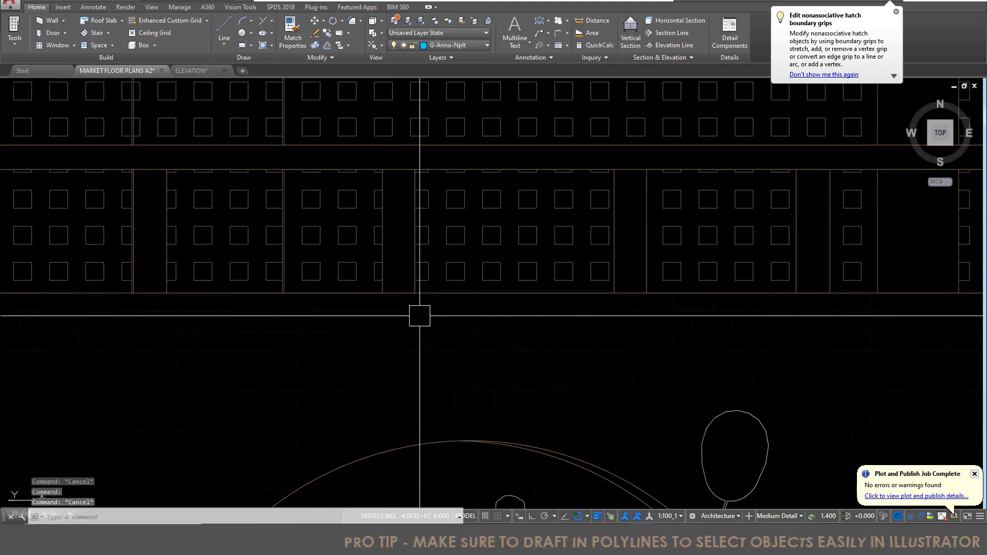
scroll(577, 258, down, 5)
scroll(597, 297, up, 5)
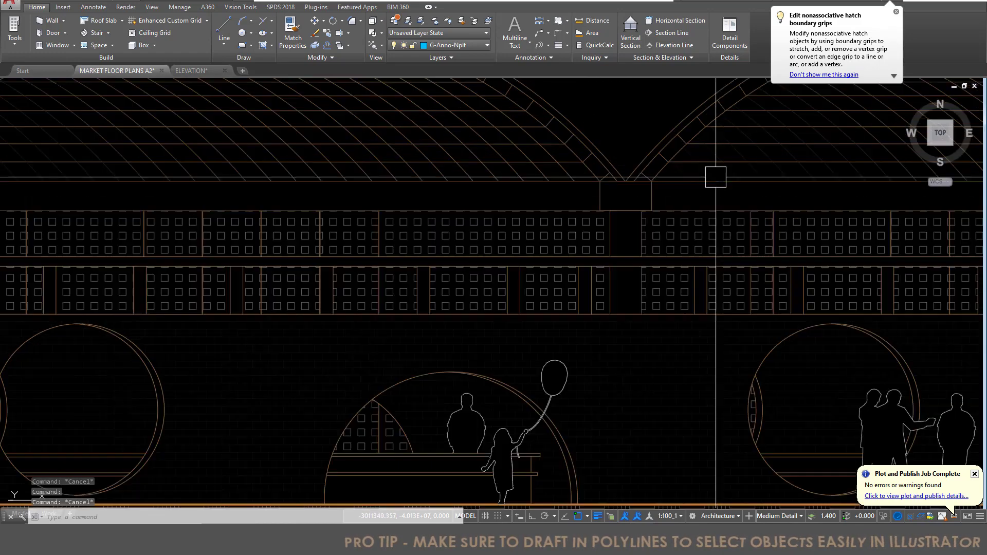
click(611, 208)
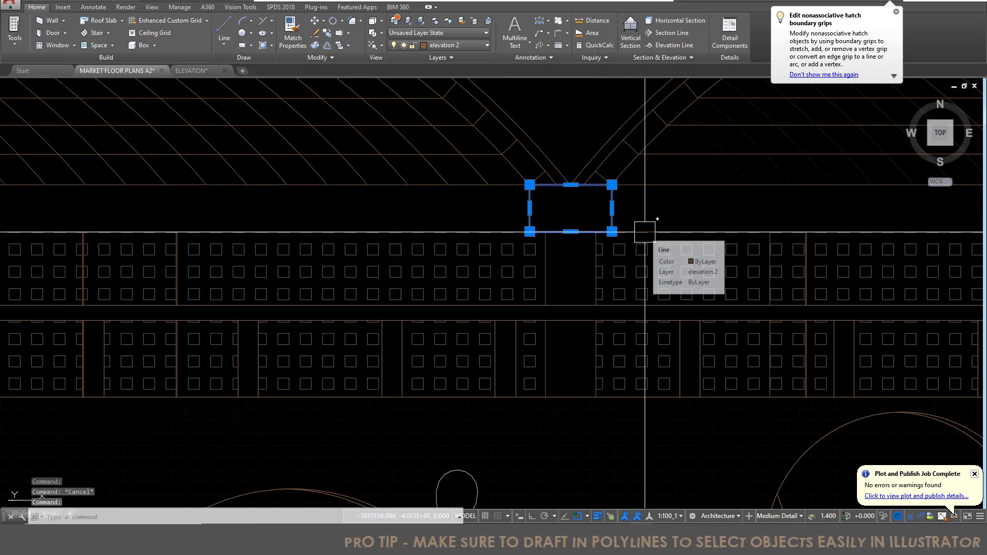
key(Escape)
Inspect the outer curve of the circular opening behind the figures and return to the drawing in Illustrator
scroll(599, 216, down, 3)
scroll(665, 398, up, 4)
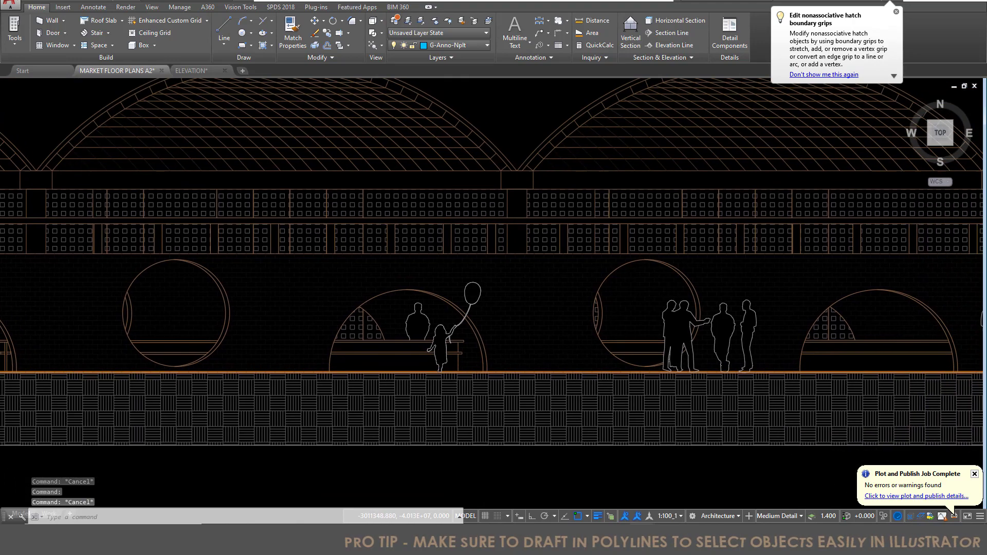
click(573, 193)
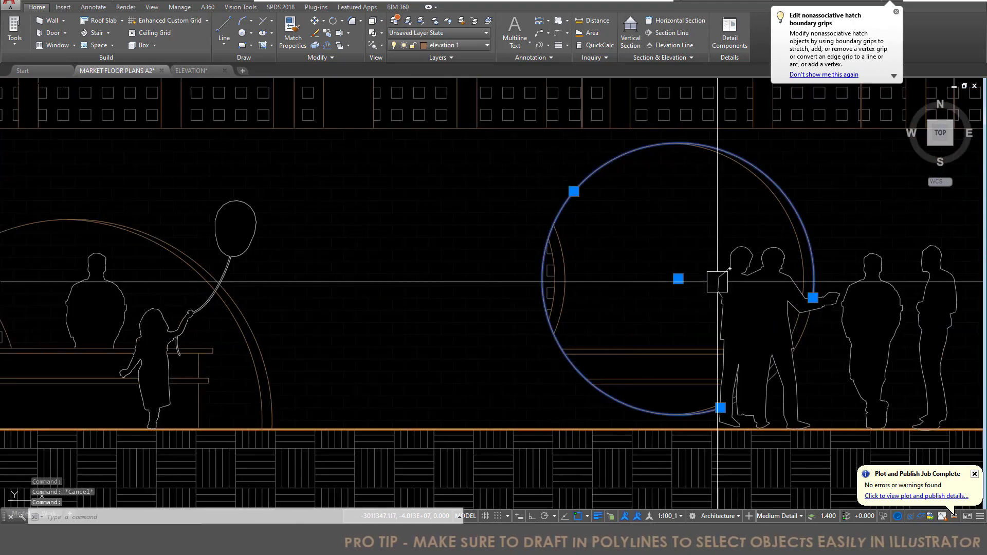
key(Escape)
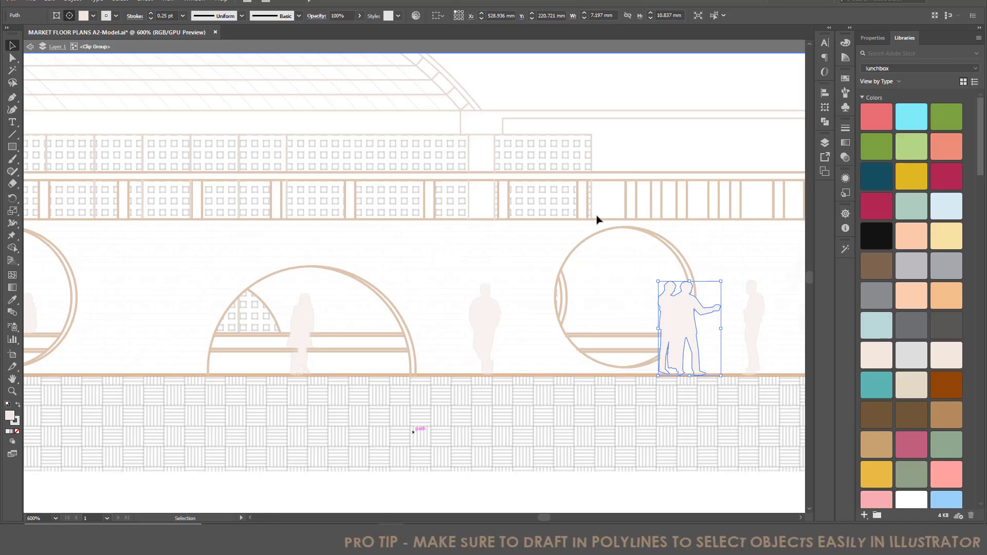
Reselect the two-person silhouette beside the circular opening and leave the isolated clip group
click(601, 228)
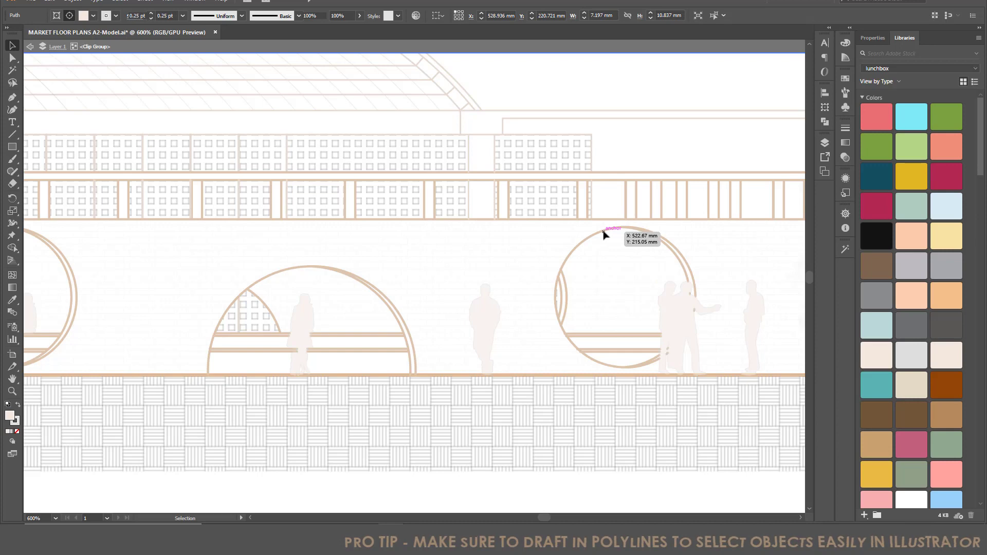
click(694, 300)
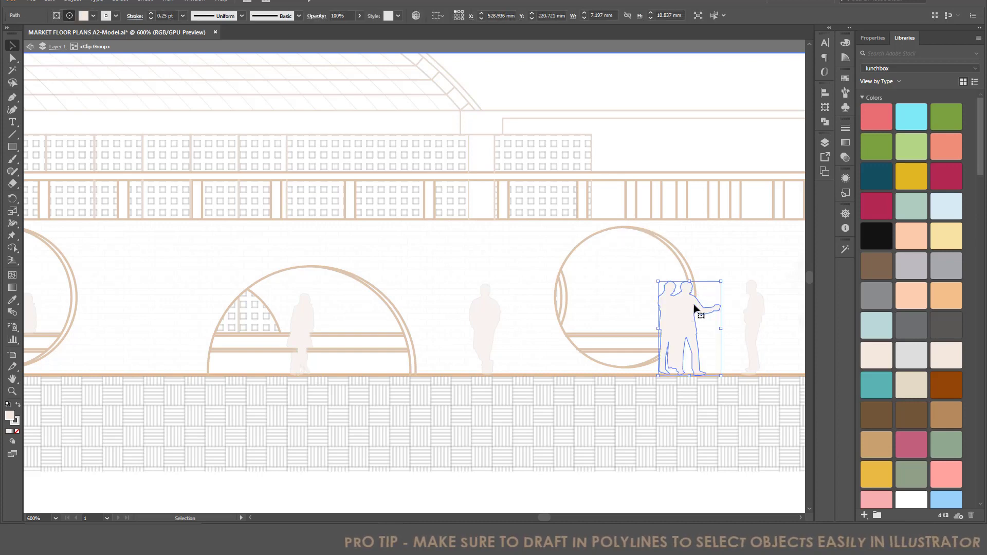
click(92, 16)
click(662, 489)
double_click(663, 488)
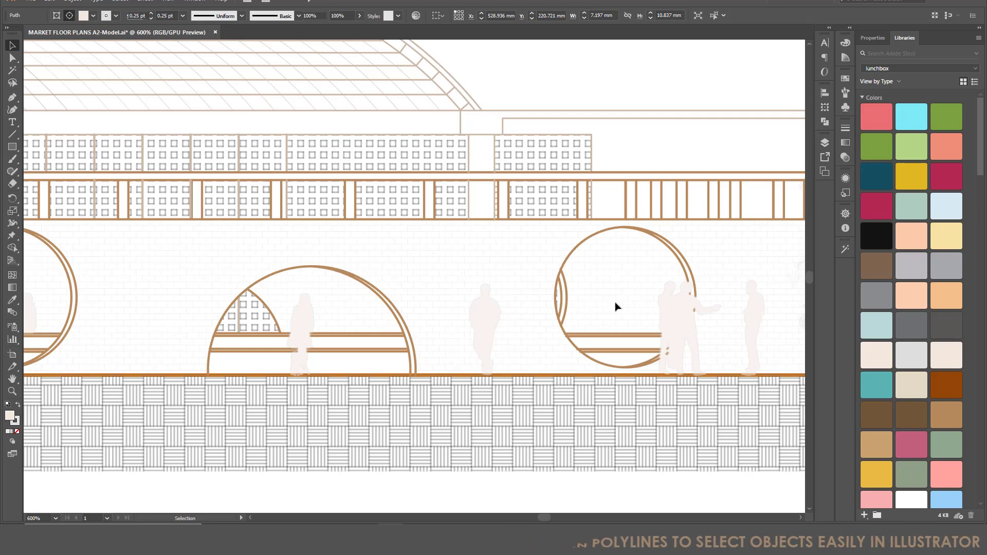
Make Layer 3 visible to show the fills behind the elevation's linework
drag(544, 518, 545, 519)
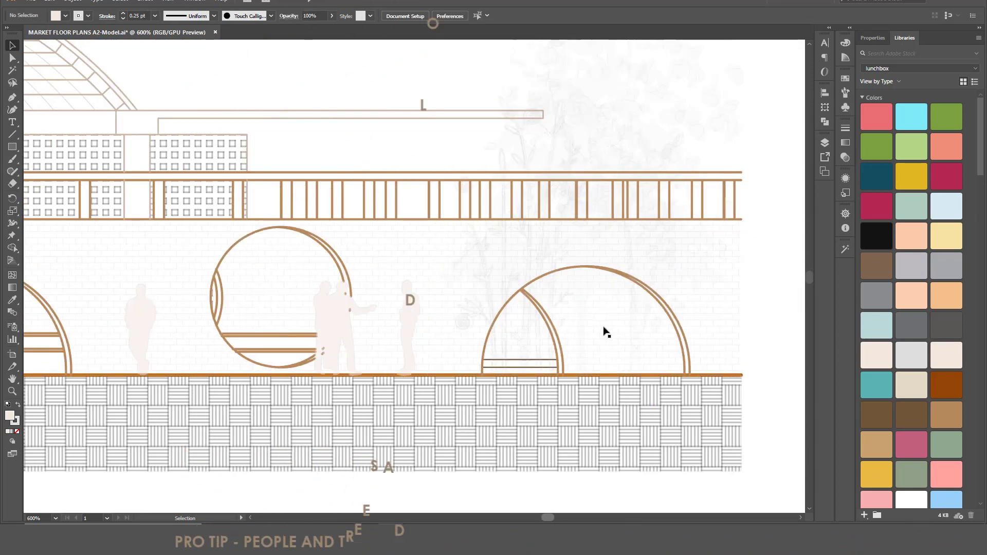
click(689, 100)
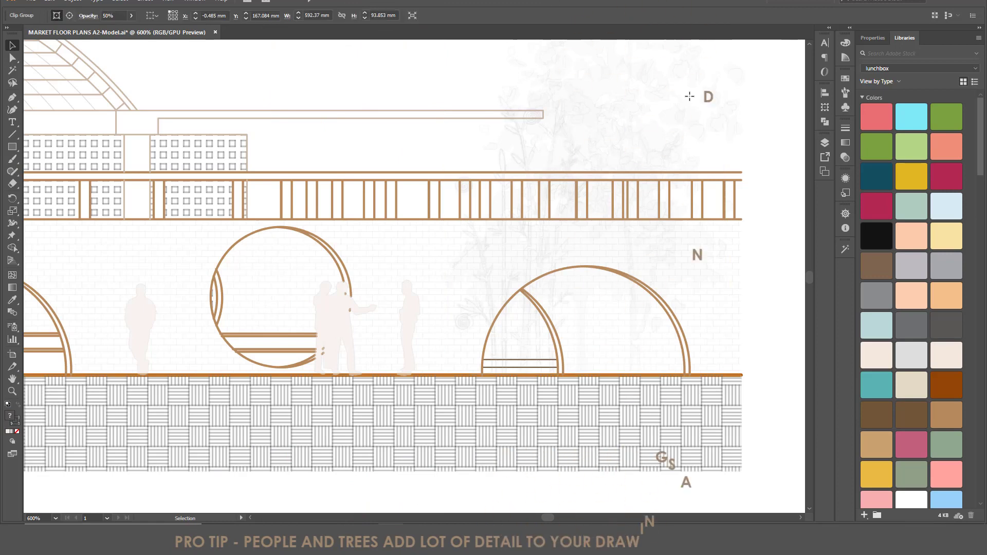
scroll(701, 141, up, 3)
scroll(643, 178, up, 2)
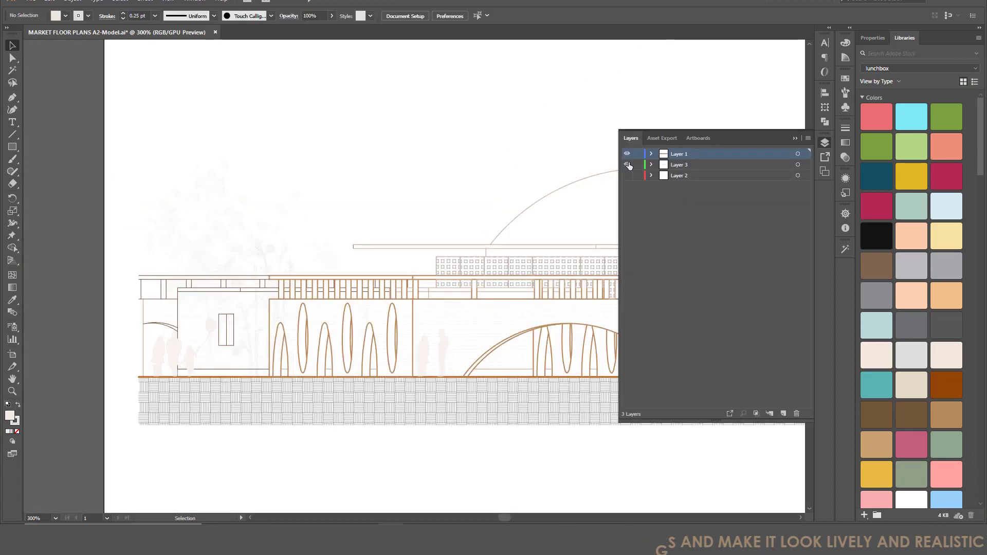
click(627, 164)
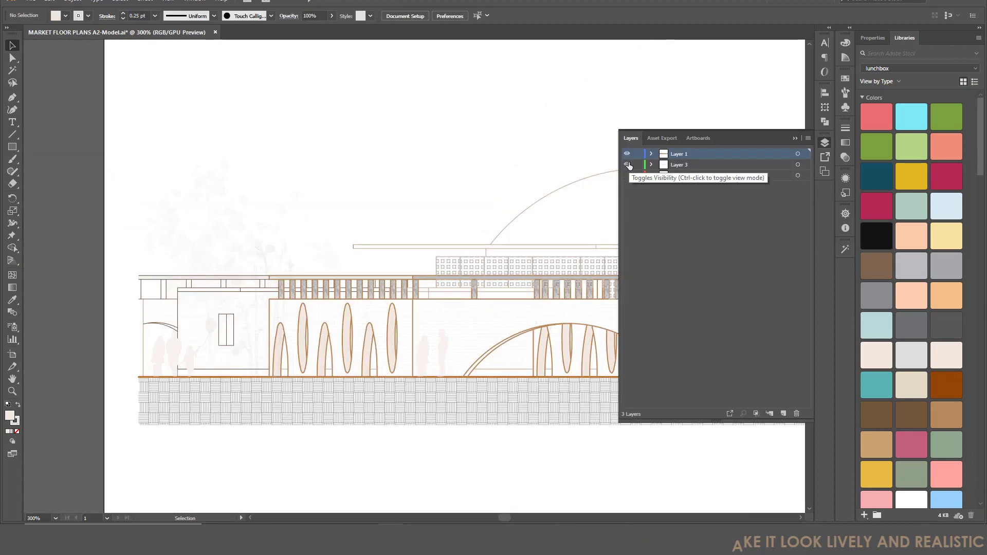
click(795, 138)
Fill the first tall elliptical outline on the brick wall with the red colour af3a3a
scroll(271, 379, up, 3)
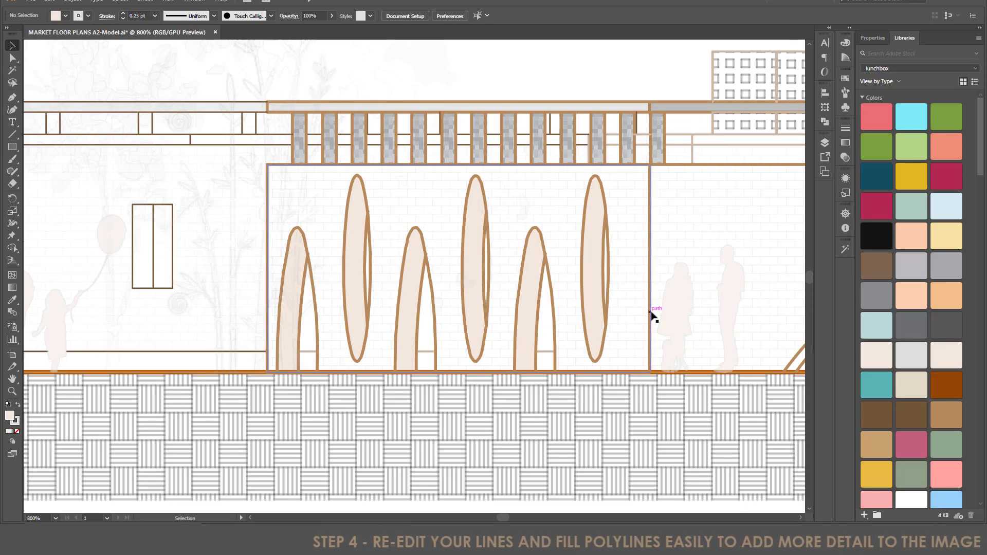
click(357, 267)
key(ctrl+equal)
double_click(9, 416)
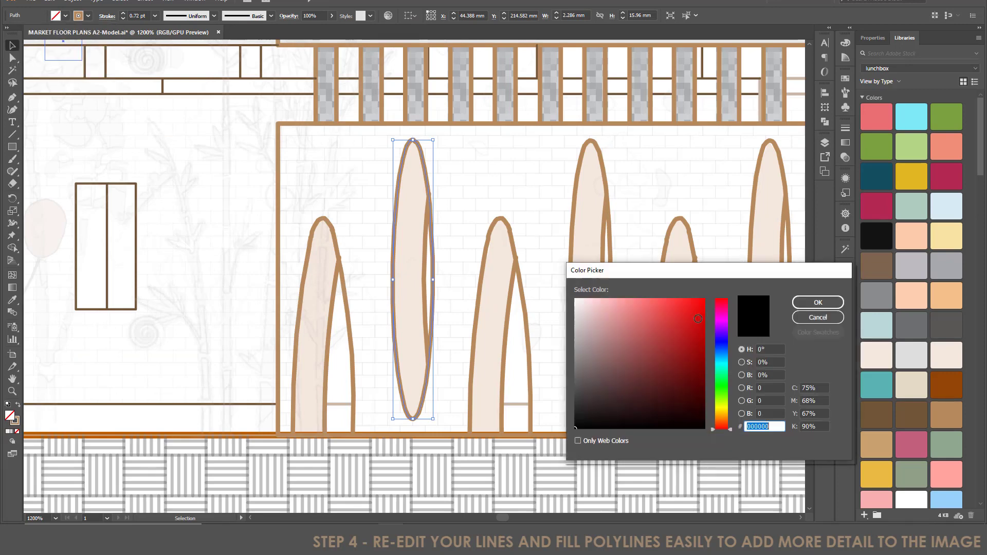
click(663, 340)
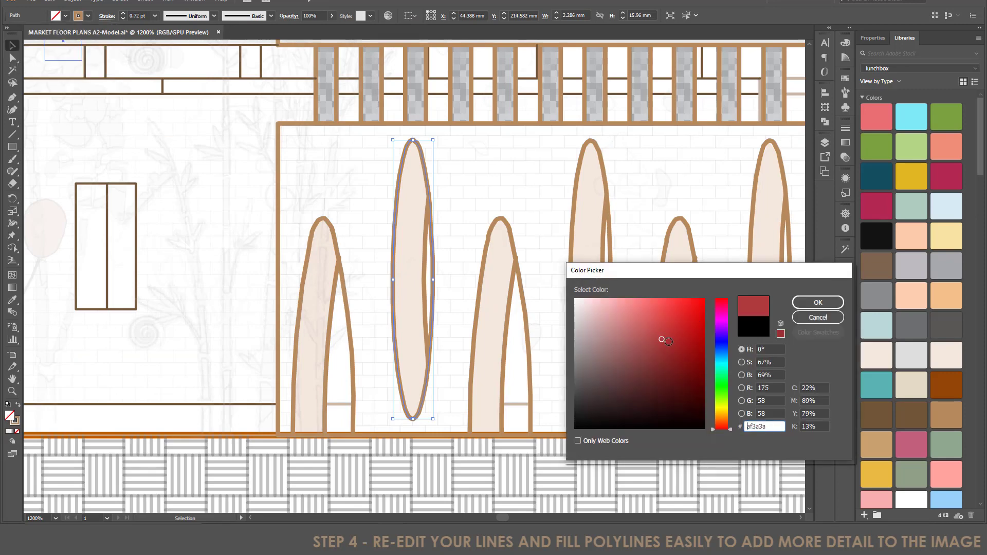
click(822, 303)
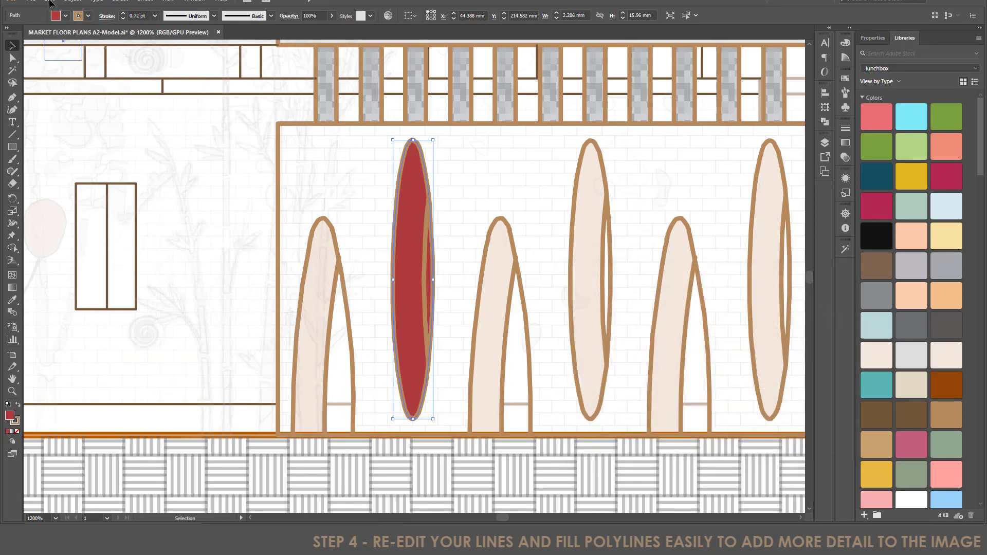
Set the elliptical outline's fill back to None and deselect it
click(66, 15)
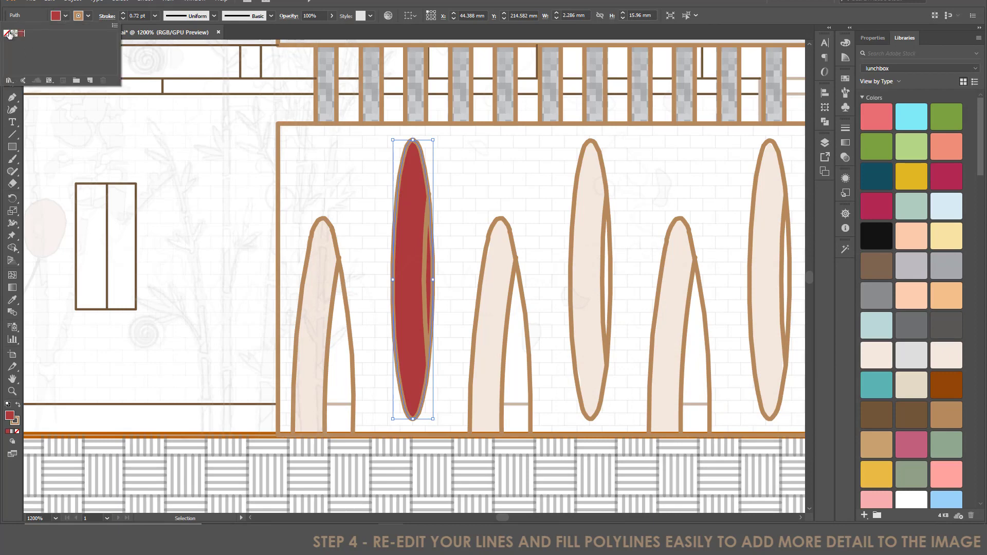
click(7, 33)
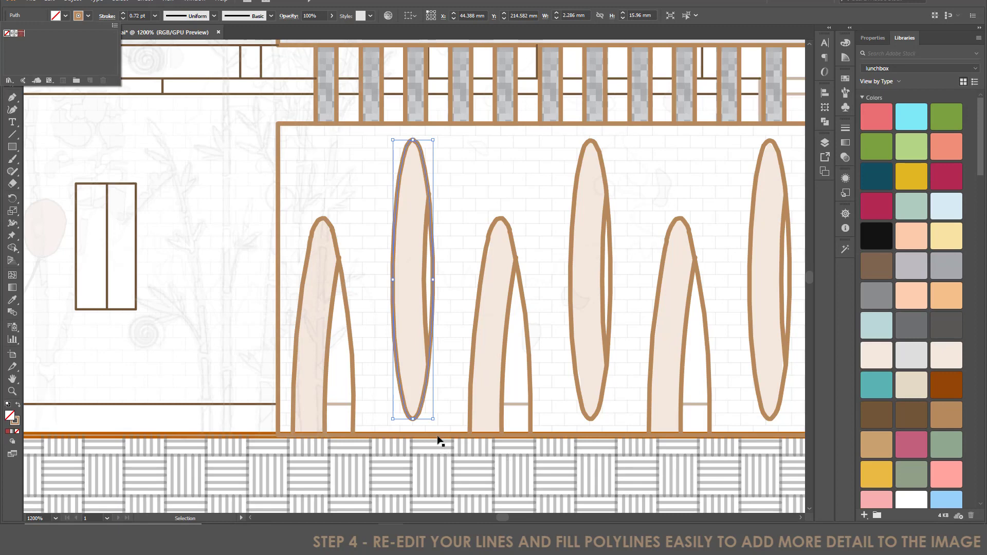
click(517, 388)
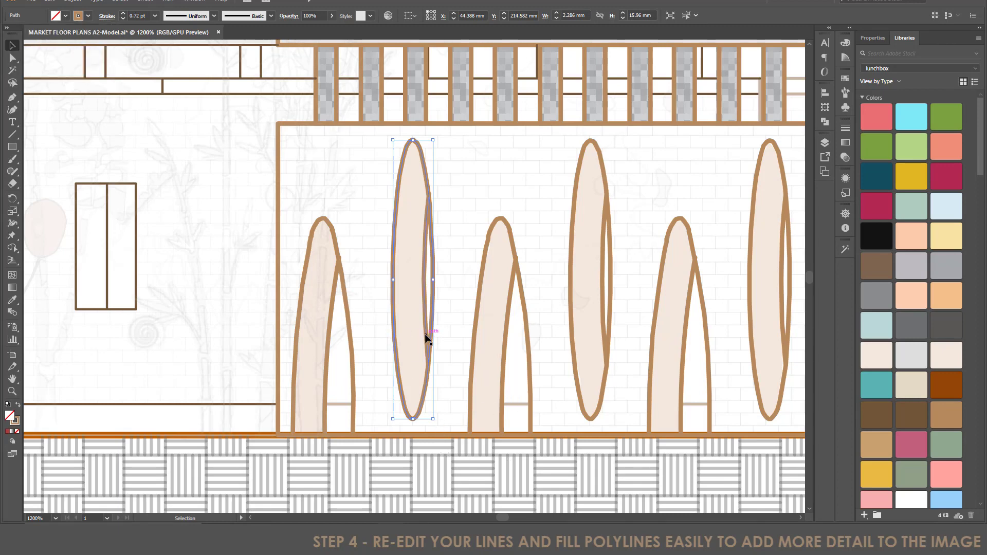
click(511, 358)
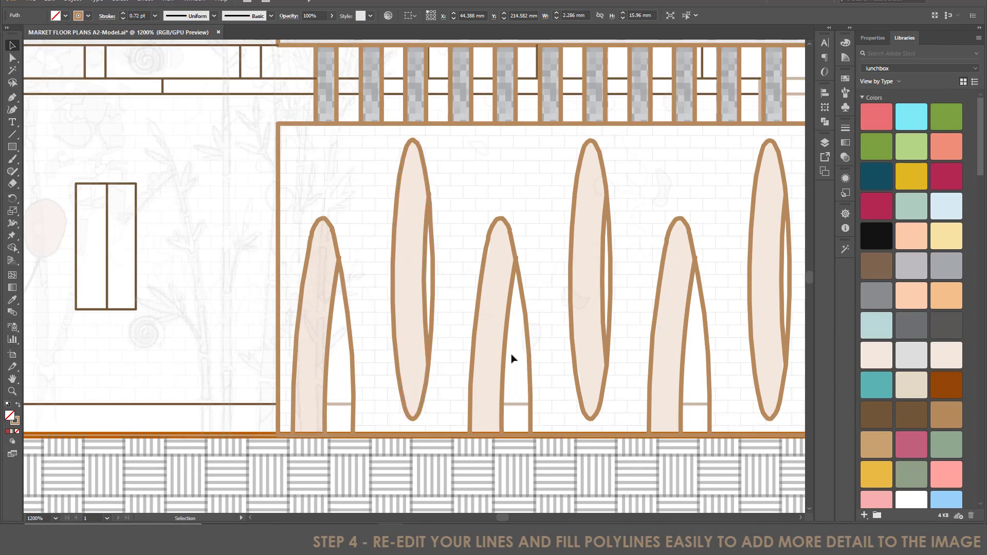
Try moving the middle pointed arch's beige fill off its outline and undo the move
click(415, 240)
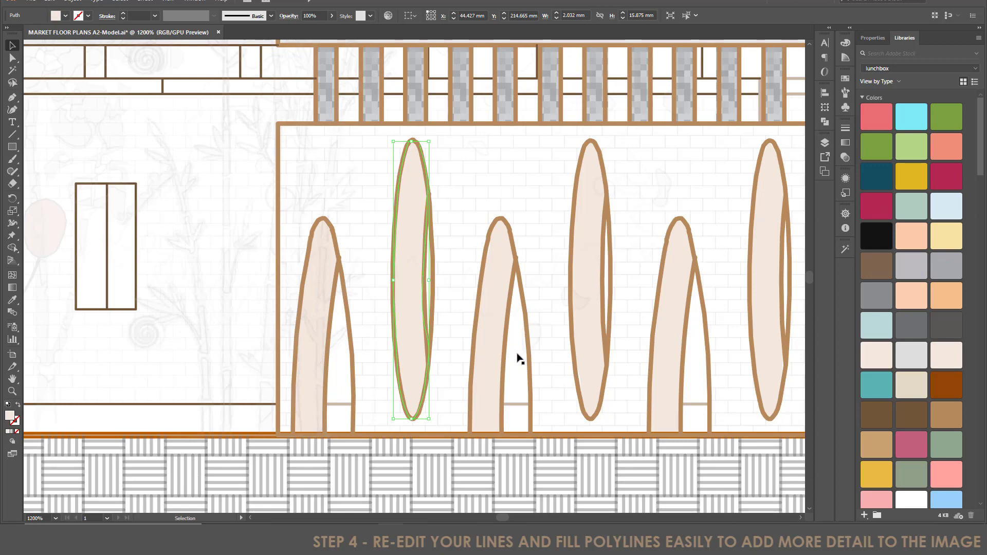
click(503, 308)
drag(503, 308, 445, 370)
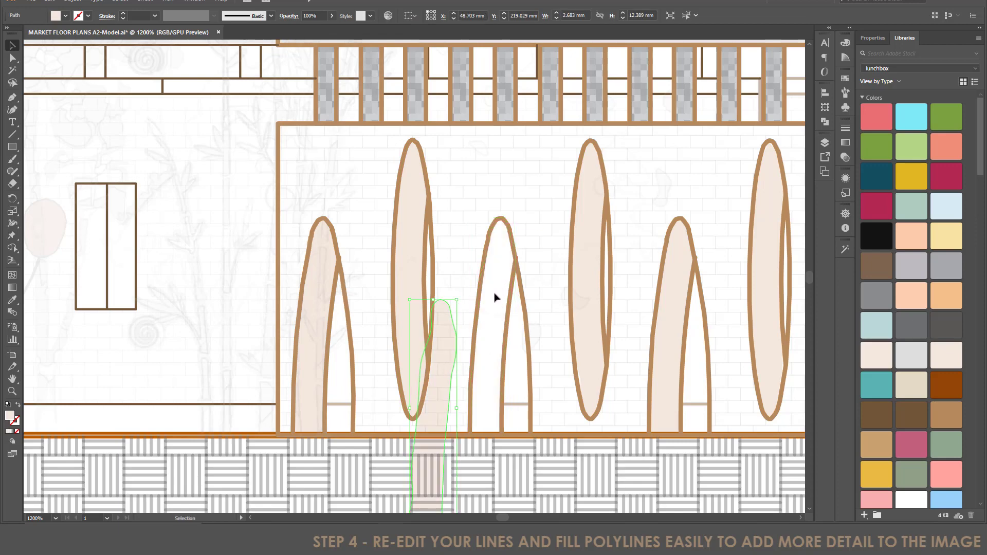
key(ctrl+z)
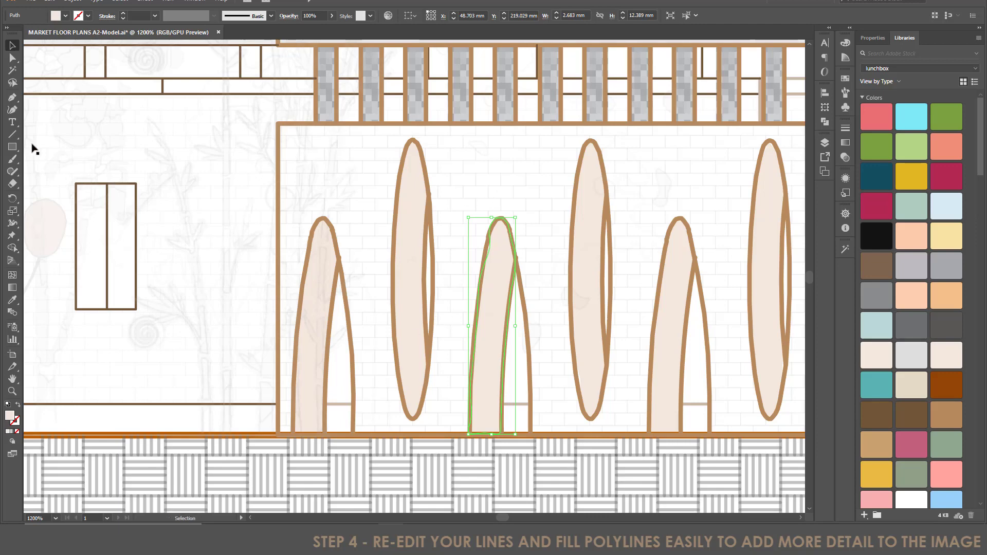
Lock Layers 1, 2 and 3 and add a new layer at the top of the layer stack
click(12, 109)
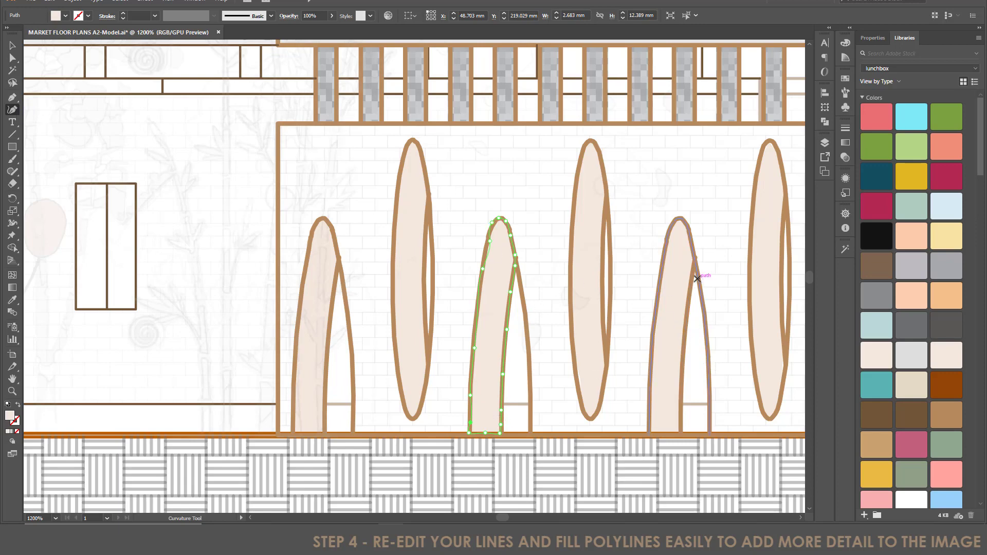
click(825, 143)
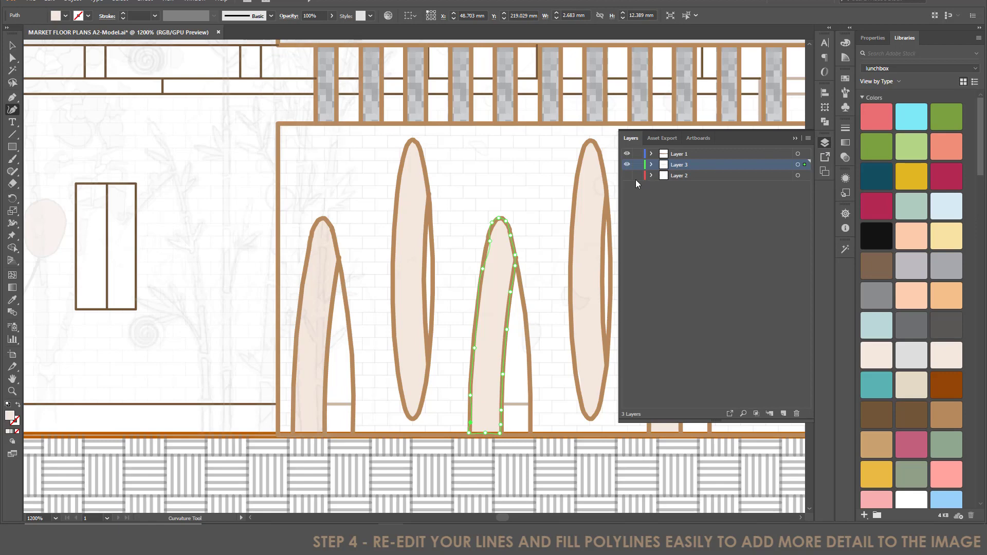
click(638, 164)
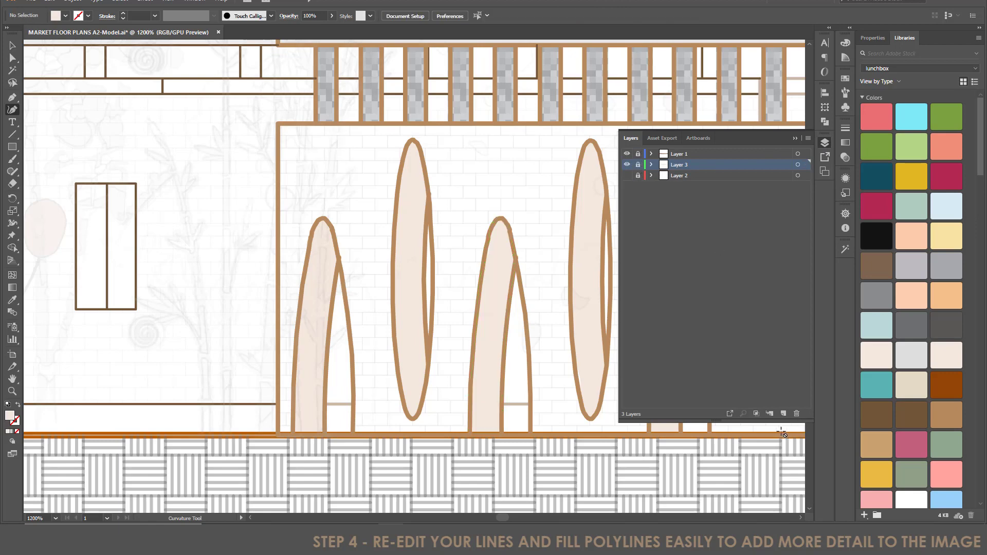
click(784, 413)
drag(714, 164, 718, 153)
click(825, 142)
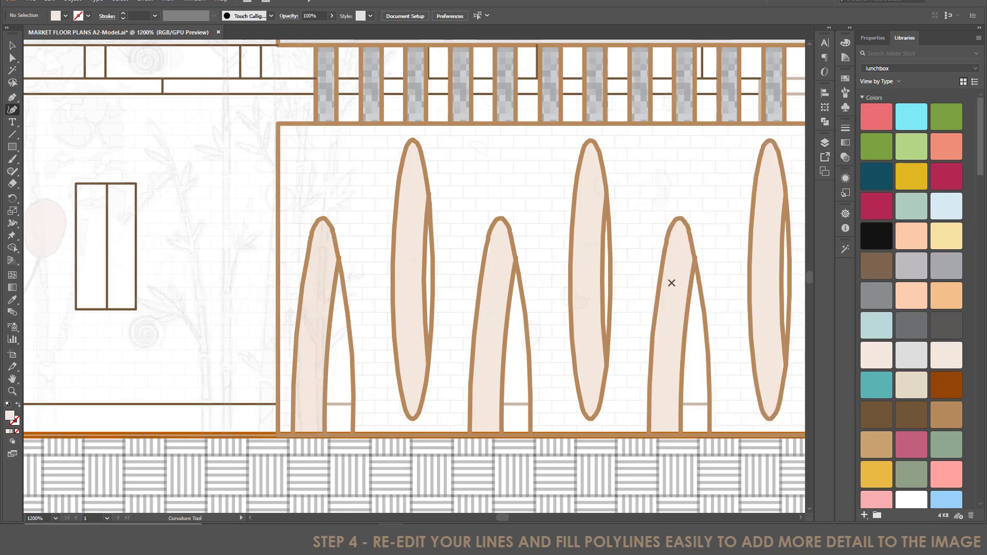
Trace the unfilled inner part of the third pointed arch as a closed Curvature tool shape about 2 mm wide and 9.3 mm high
click(693, 272)
click(687, 307)
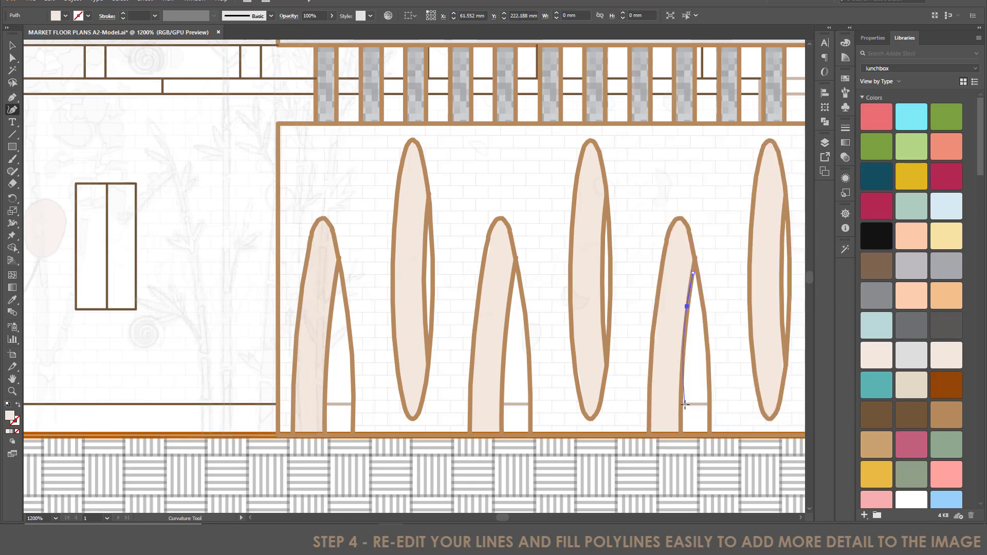
click(680, 404)
click(682, 435)
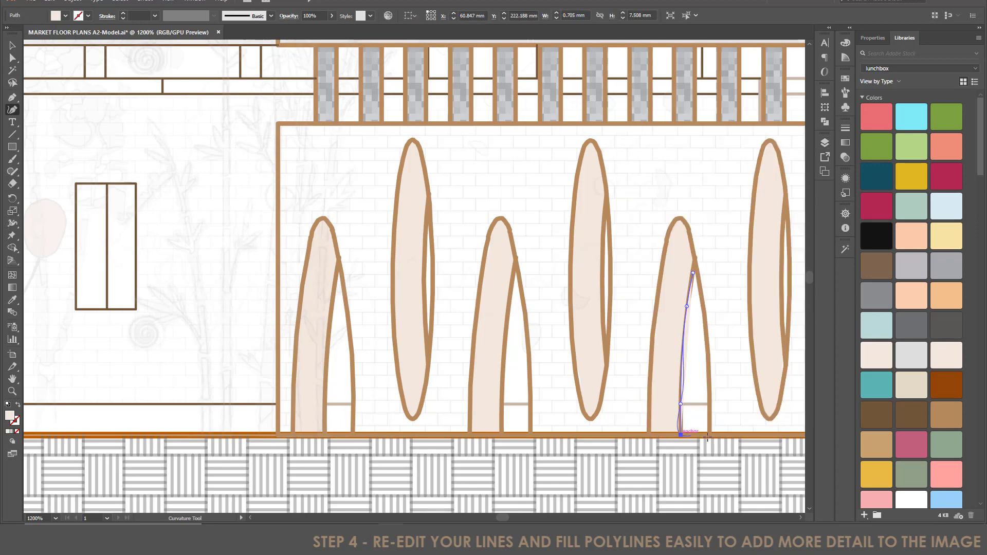
click(699, 435)
click(710, 435)
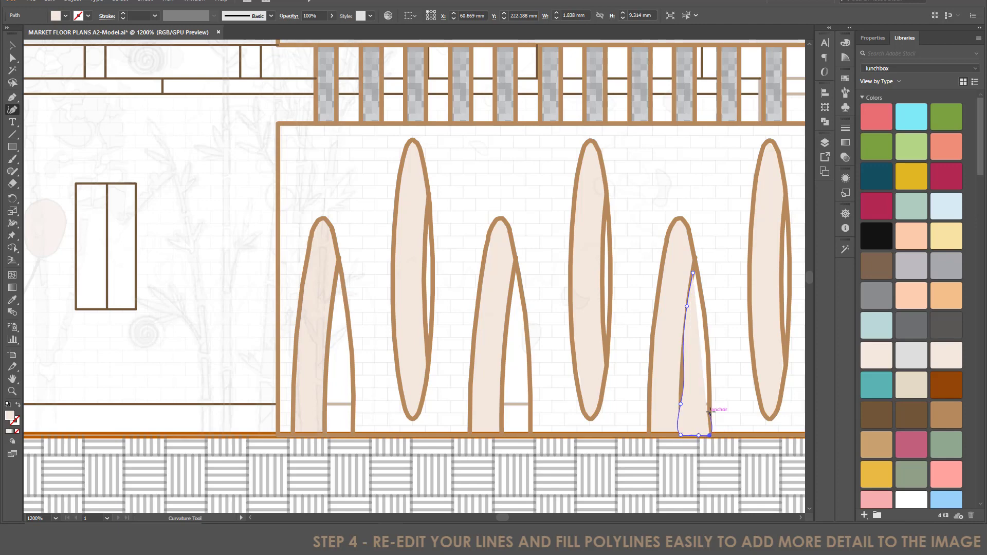
click(709, 413)
click(709, 363)
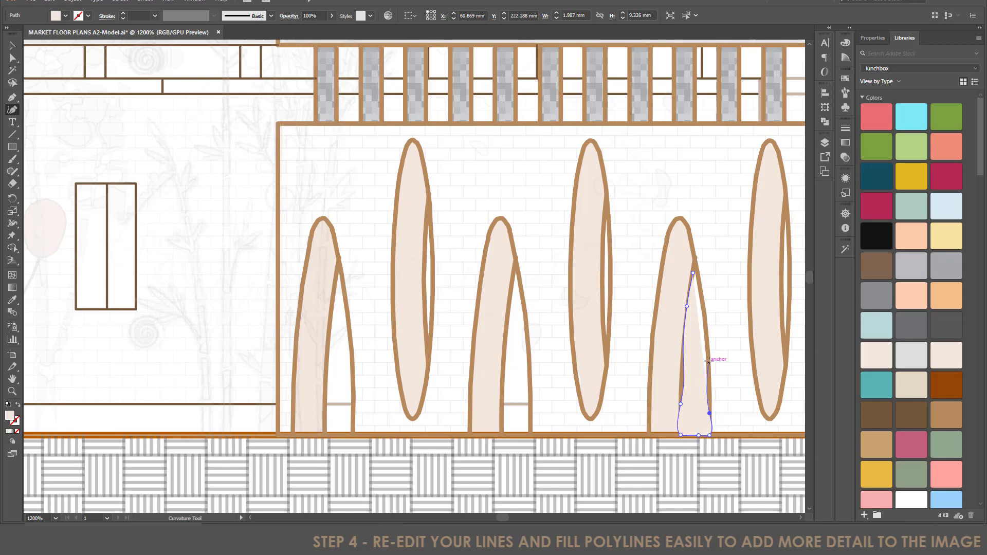
click(699, 300)
click(694, 273)
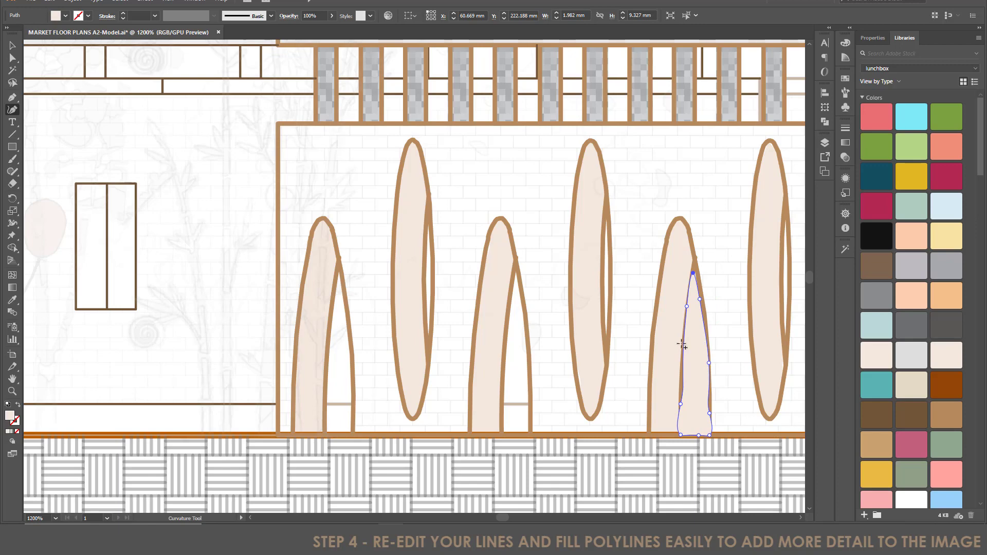
Adjust the traced shape's side and base anchor points to fit the arch outline, narrowing it to about 1.8 mm
click(706, 362)
drag(706, 414, 709, 399)
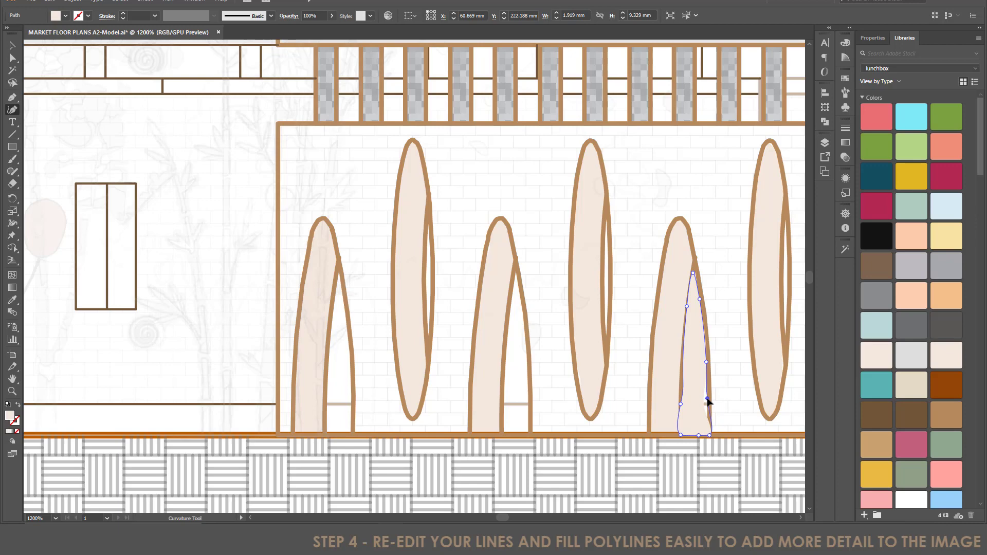
drag(709, 437, 705, 434)
click(704, 432)
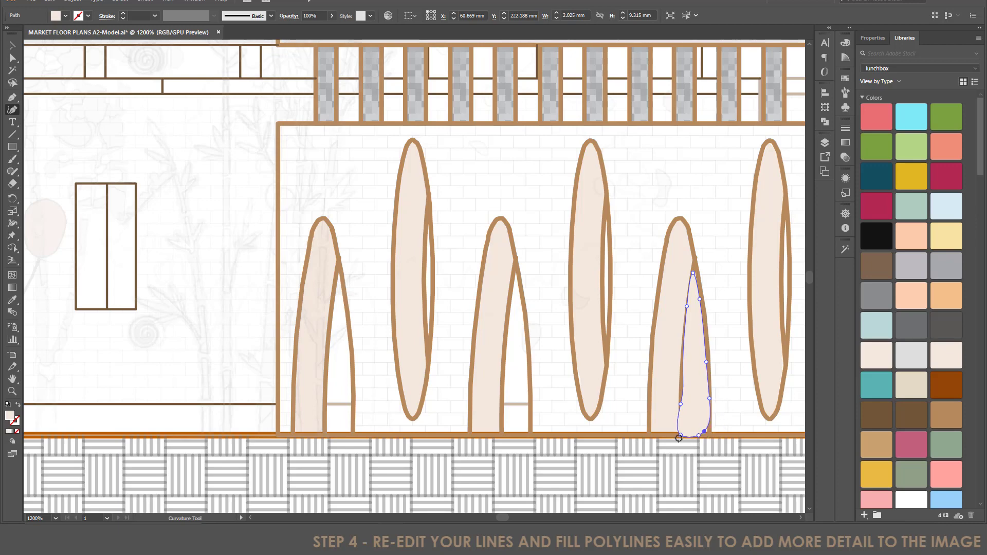
drag(681, 436, 683, 404)
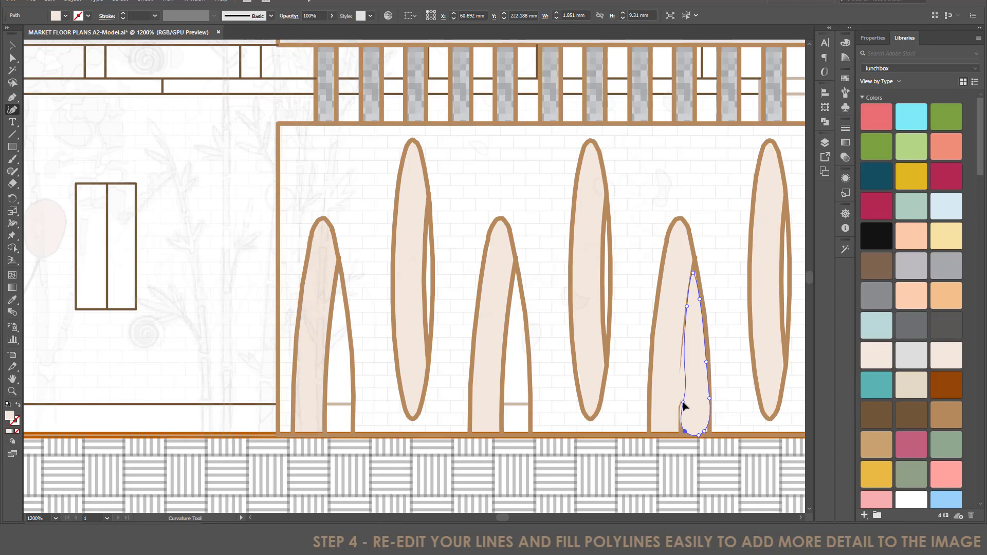
click(683, 403)
drag(682, 401, 681, 387)
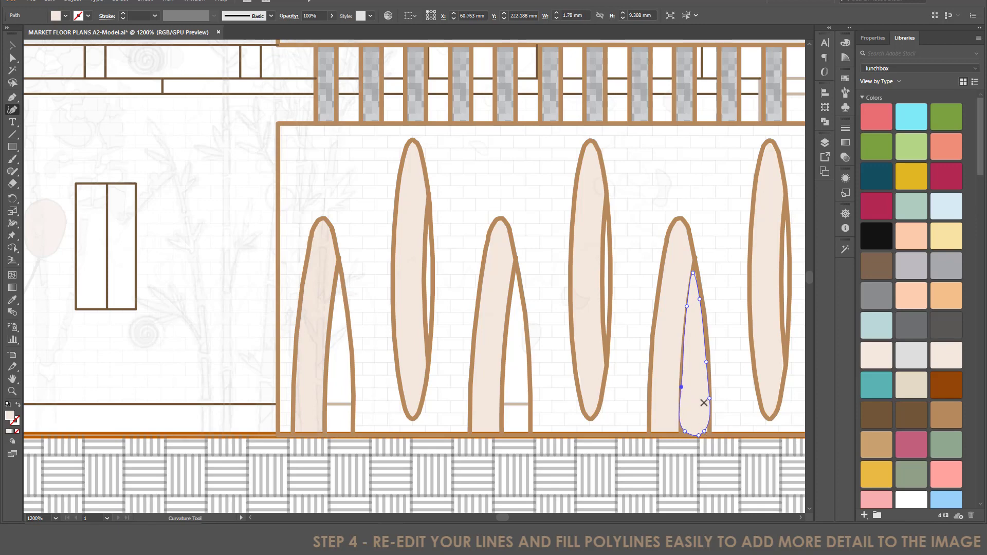
Move the new layer below Layer 3 so its fill lies behind the linework, and deselect the traced shape
click(826, 144)
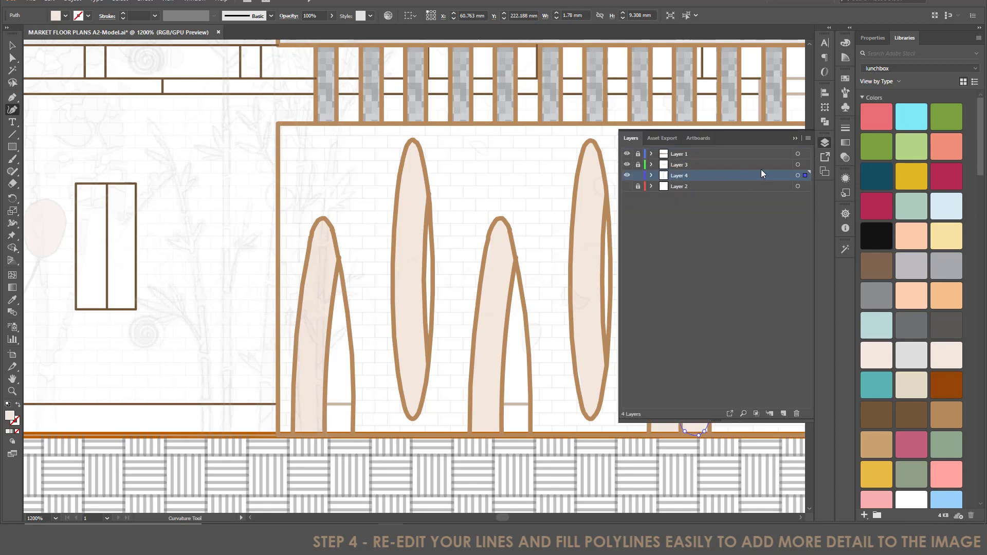
click(796, 139)
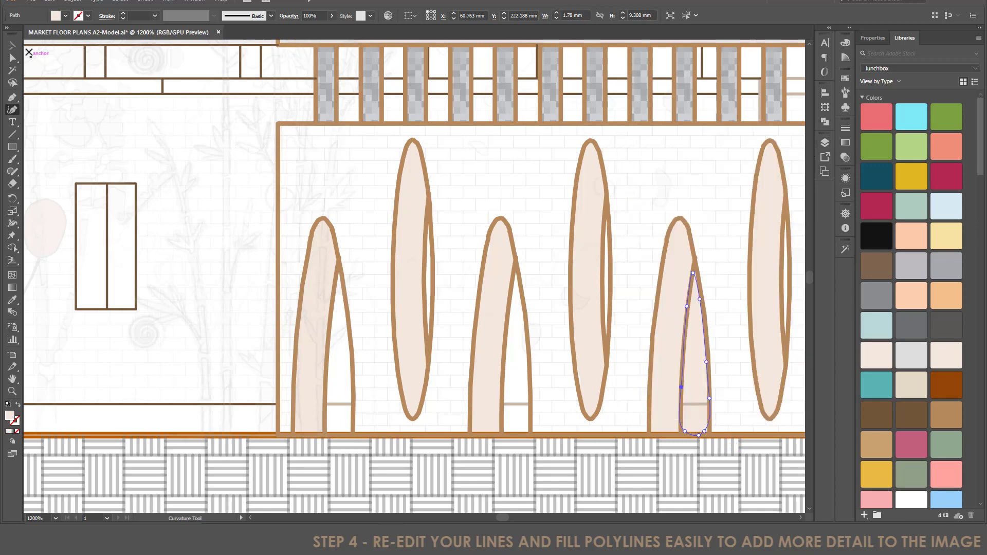
click(12, 45)
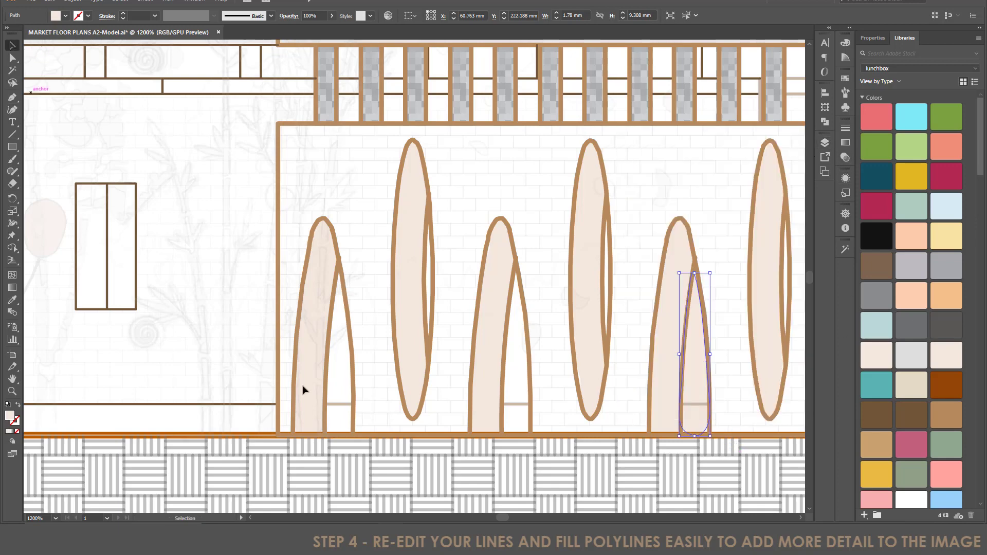
click(725, 464)
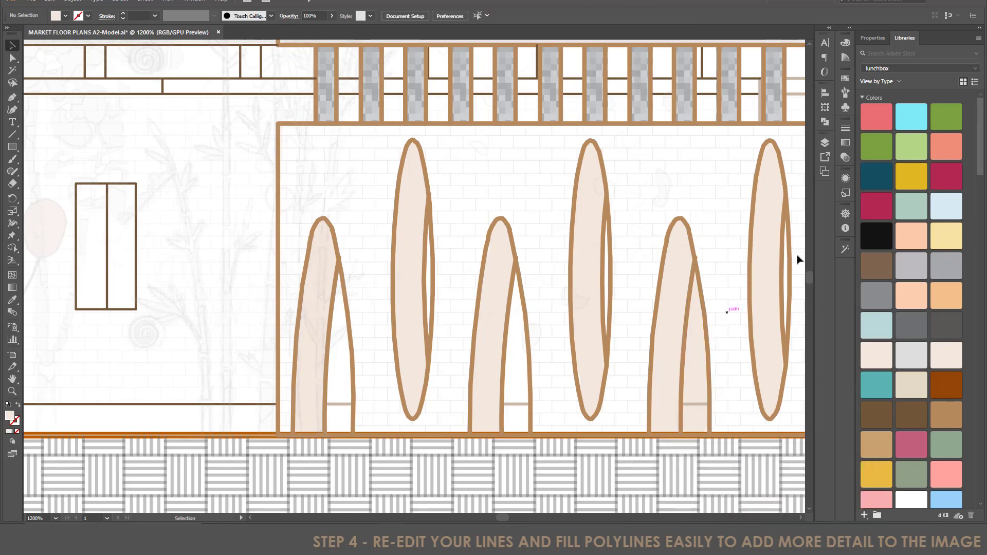
Examine the finished fills and linework of the arches, circular openings and people along the elevation
click(825, 142)
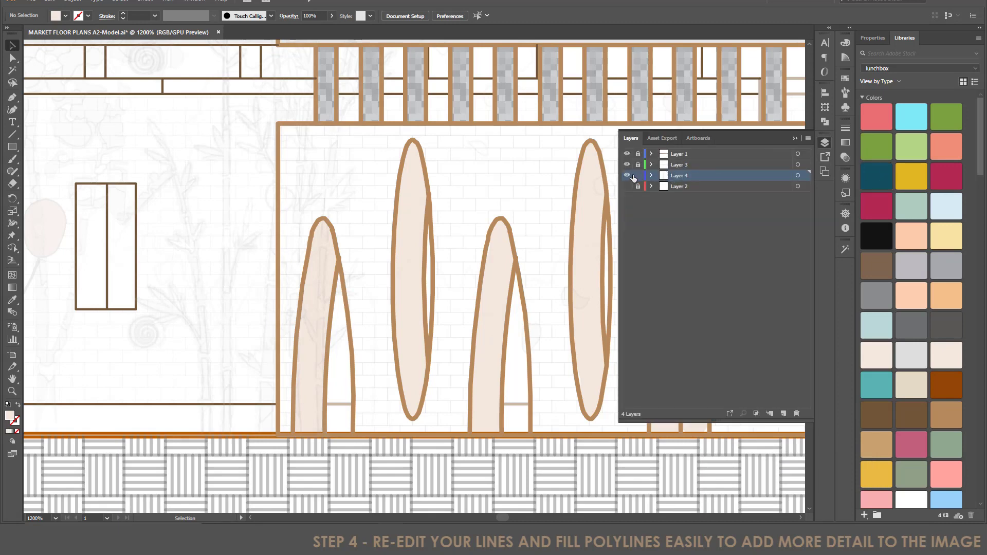
click(795, 139)
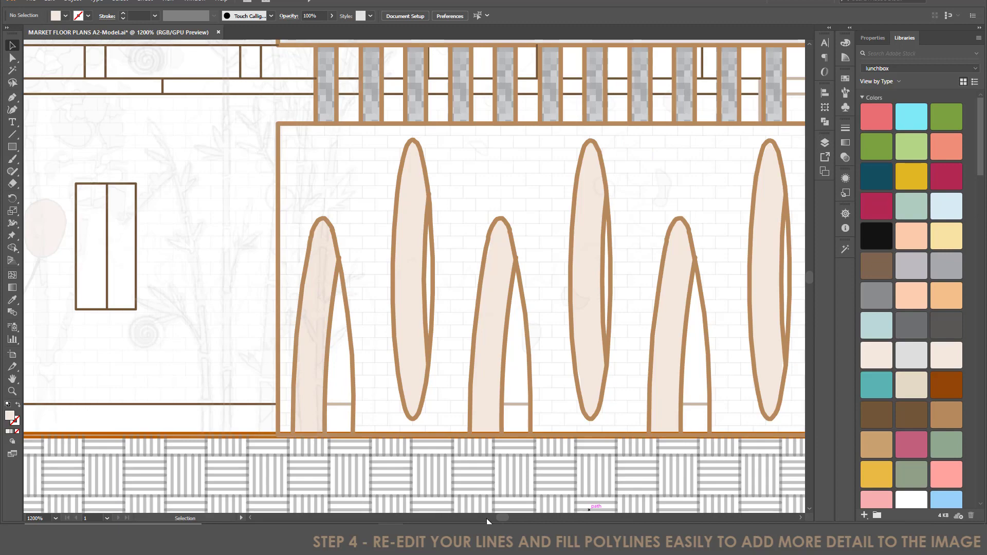
drag(505, 517, 509, 516)
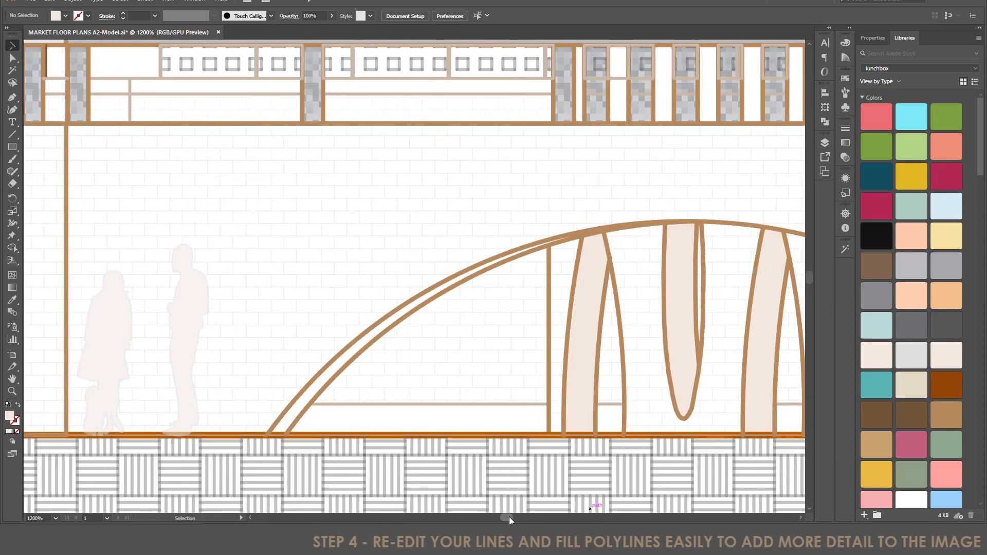
scroll(727, 326, down, 5)
scroll(728, 335, up, 5)
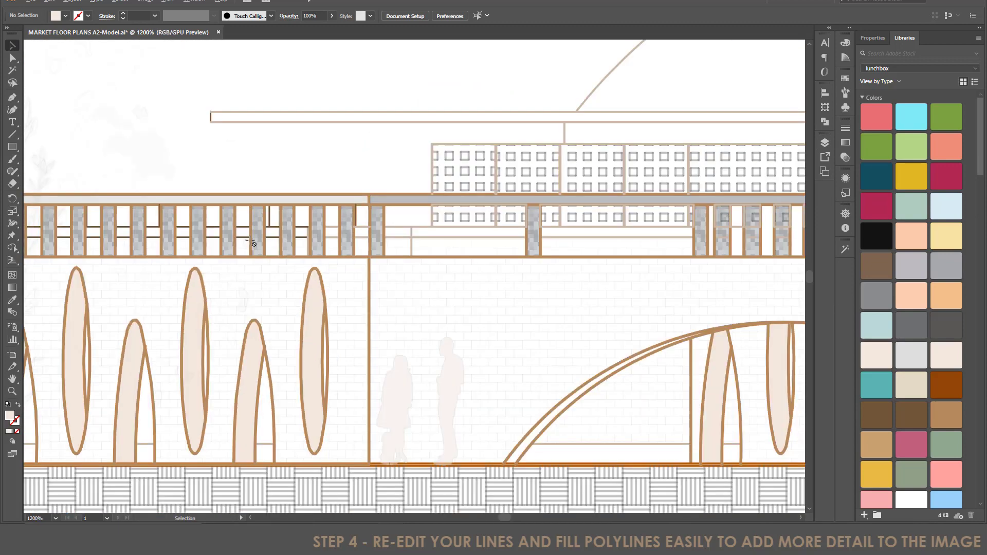
scroll(251, 241, down, 3)
scroll(315, 260, right, 10)
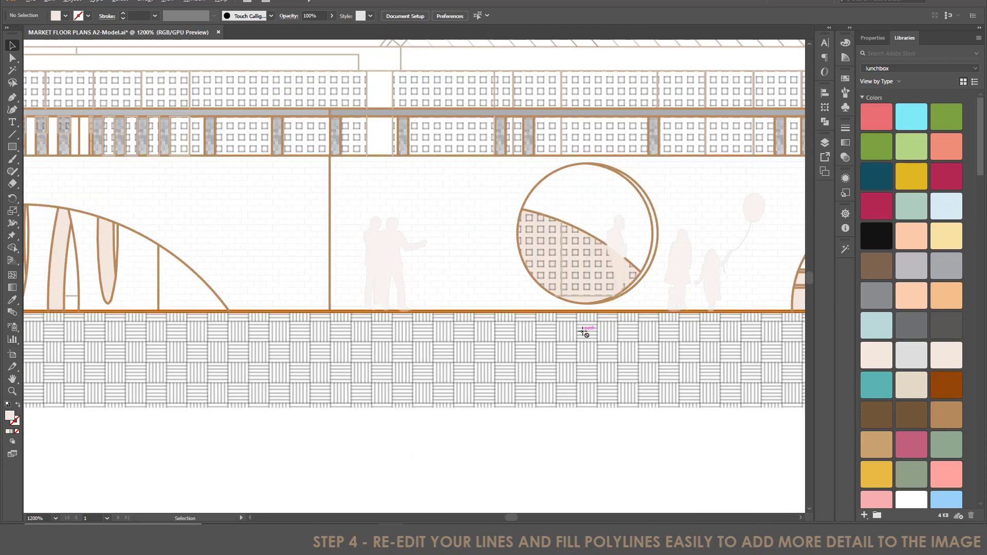
scroll(705, 282, down, 2)
scroll(725, 308, up, 5)
scroll(95, 359, down, 3)
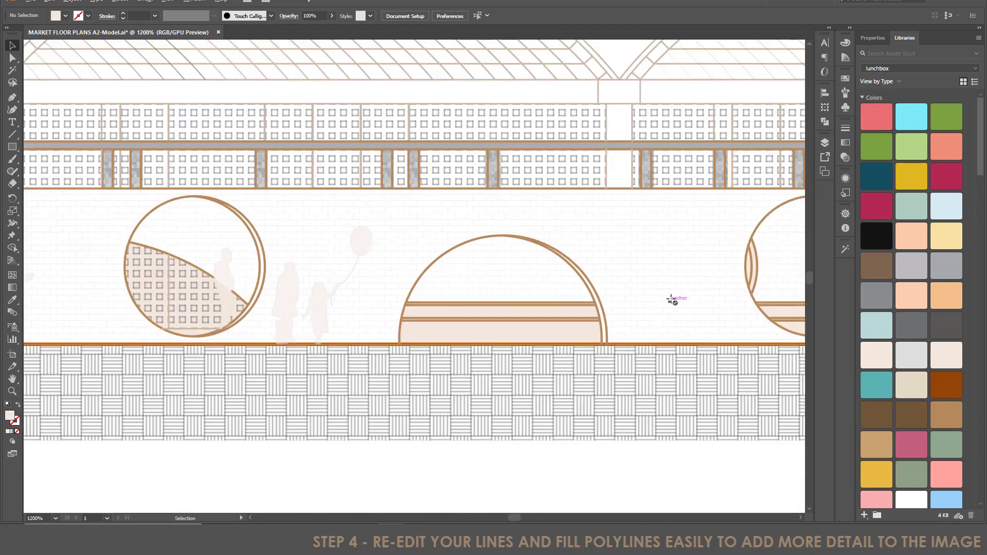
scroll(399, 312, up, 3)
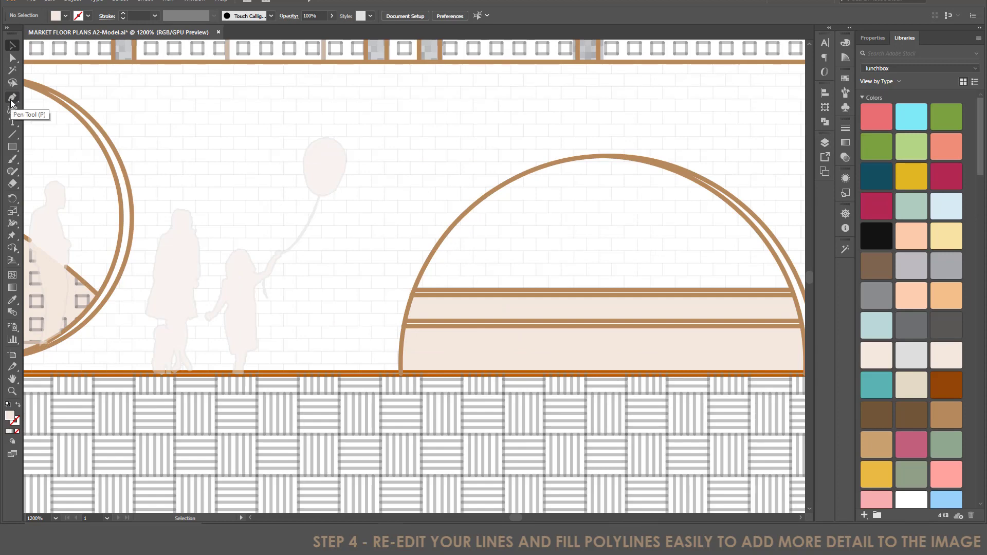
scroll(610, 329, down, 4)
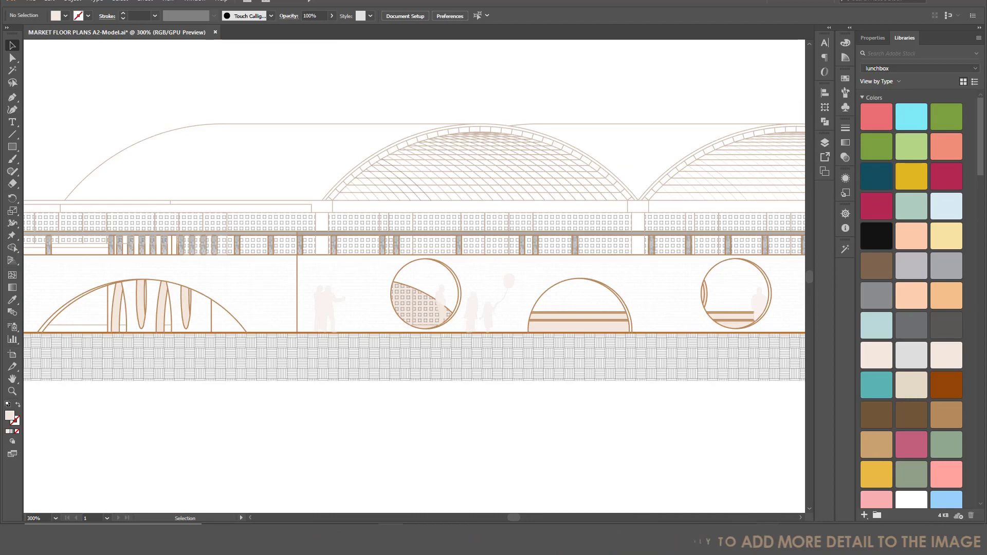
mouse_move(720, 540)
click(721, 506)
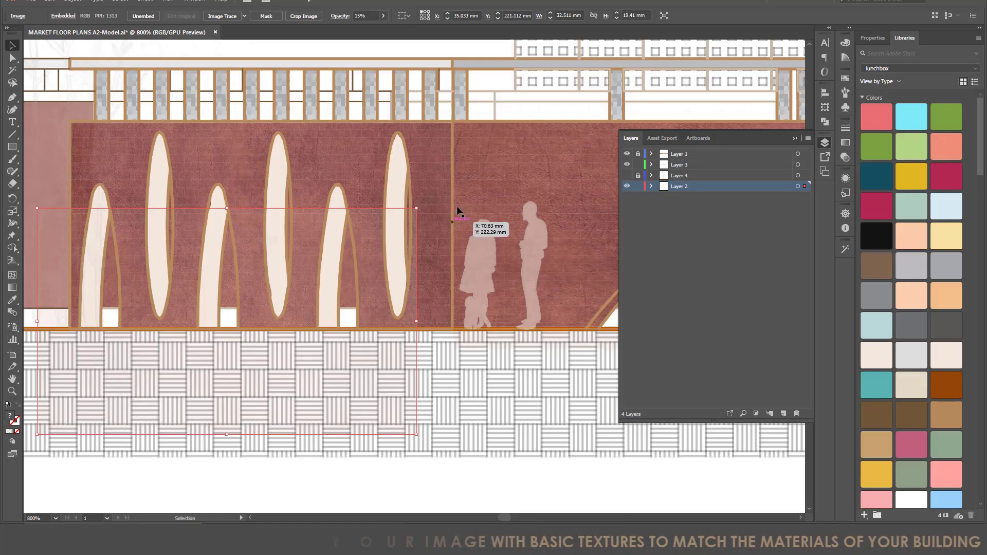
Move the pale texture overlay with 15% opacity off the arched wall onto the blank area below the elevation
scroll(462, 176, down, 1)
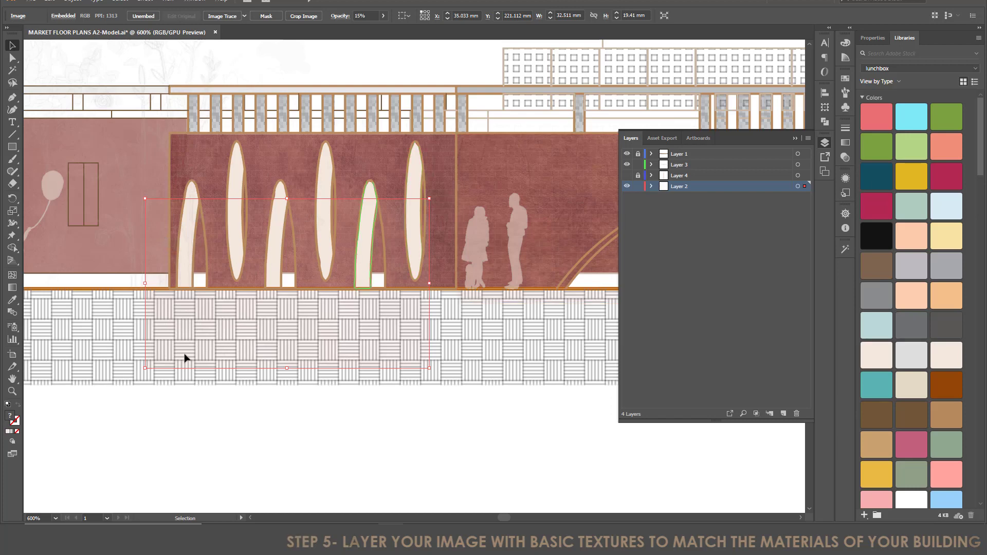
drag(185, 357, 326, 489)
scroll(339, 425, down, 3)
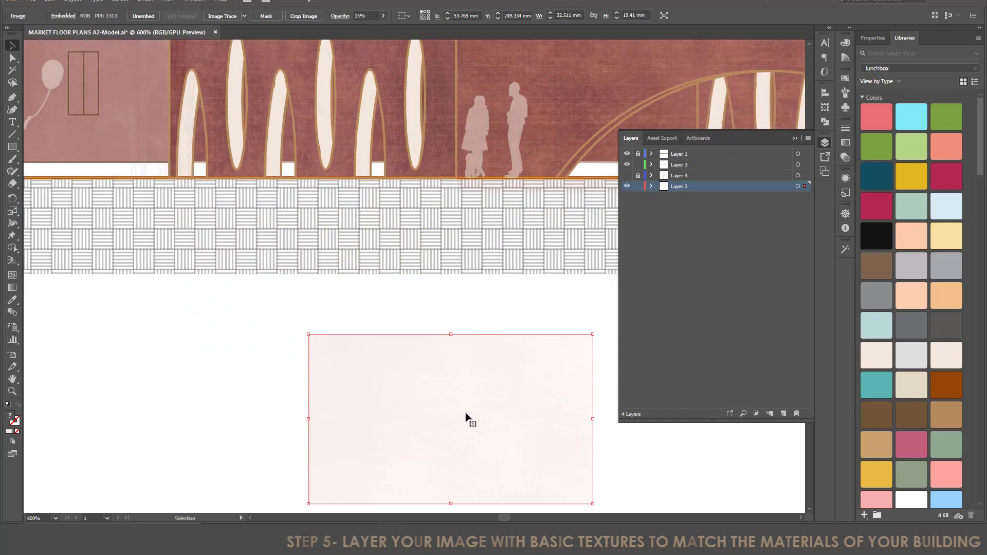
scroll(466, 418, down, 1)
drag(495, 379, 411, 370)
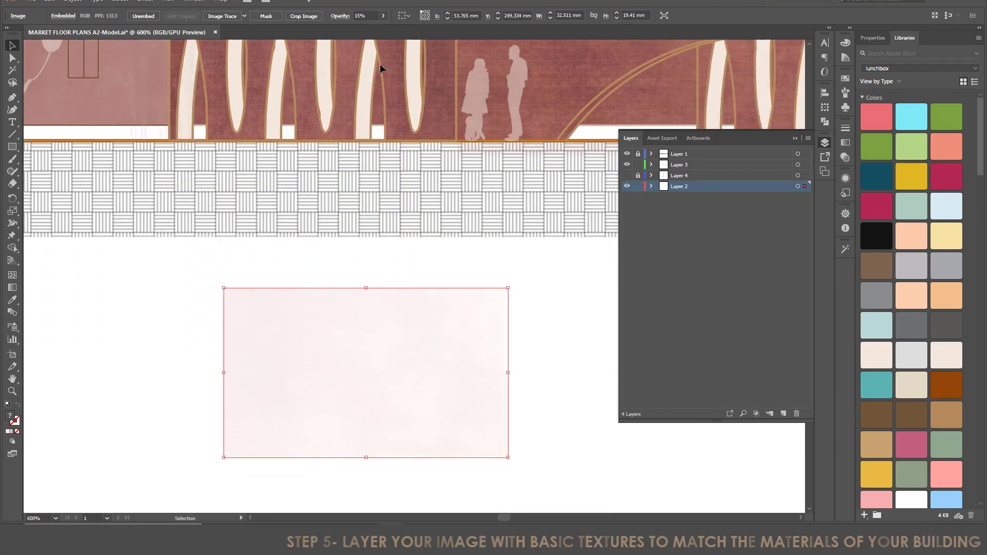
Move the dark red wall texture beside the pale overlay on the blank area below the elevation and deselect it
scroll(426, 177, up, 2)
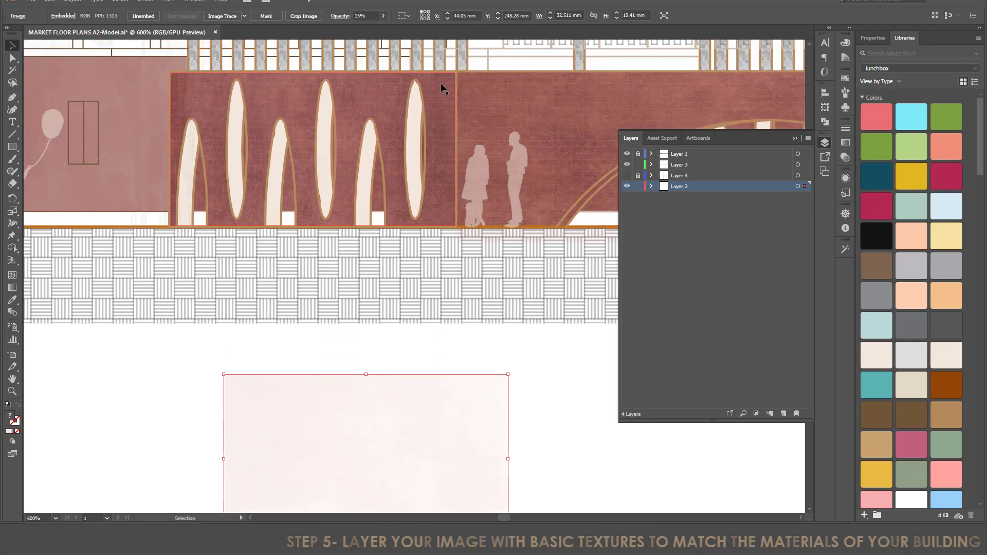
drag(441, 88, 193, 393)
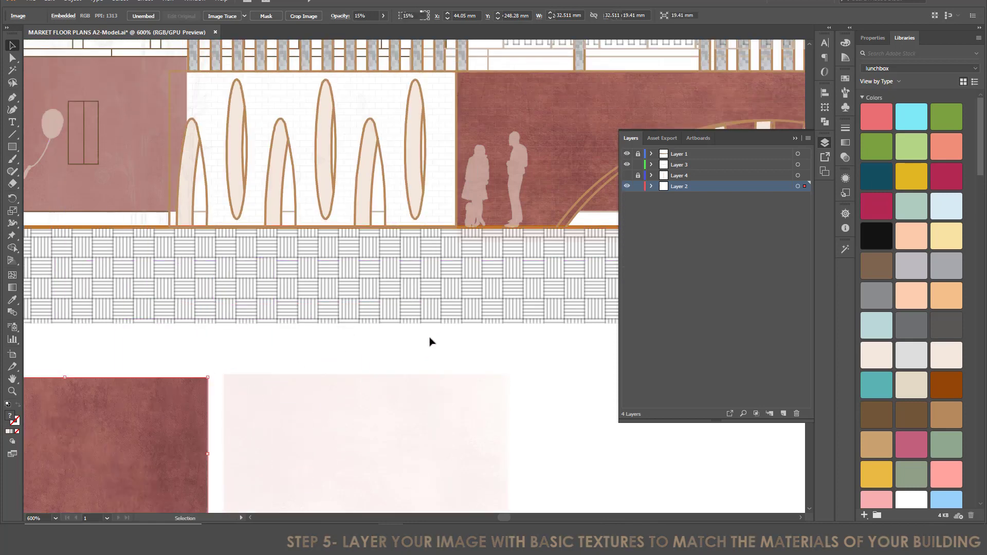
alt+scroll(360, 340, down, 2)
alt+scroll(324, 393, up, 1)
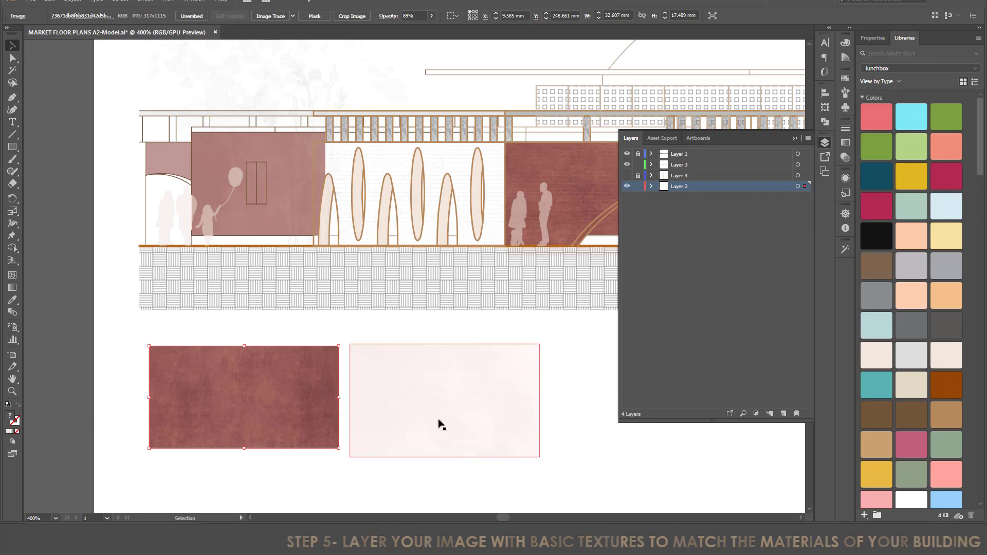
click(503, 489)
Switch to File Explorer's "Workflow - rendering a section" folder and select the narrow dark red and the peach texture images
mouse_move(766, 546)
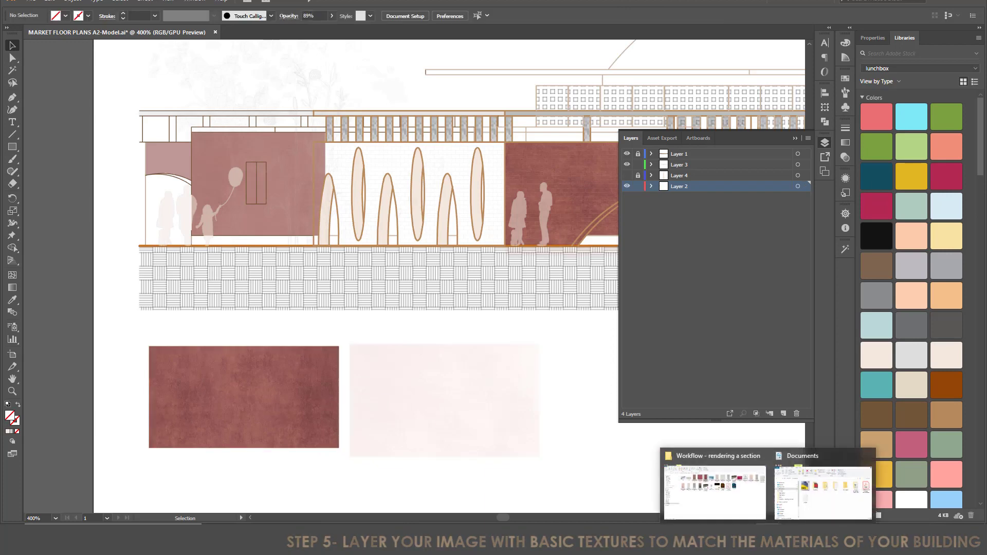
click(731, 497)
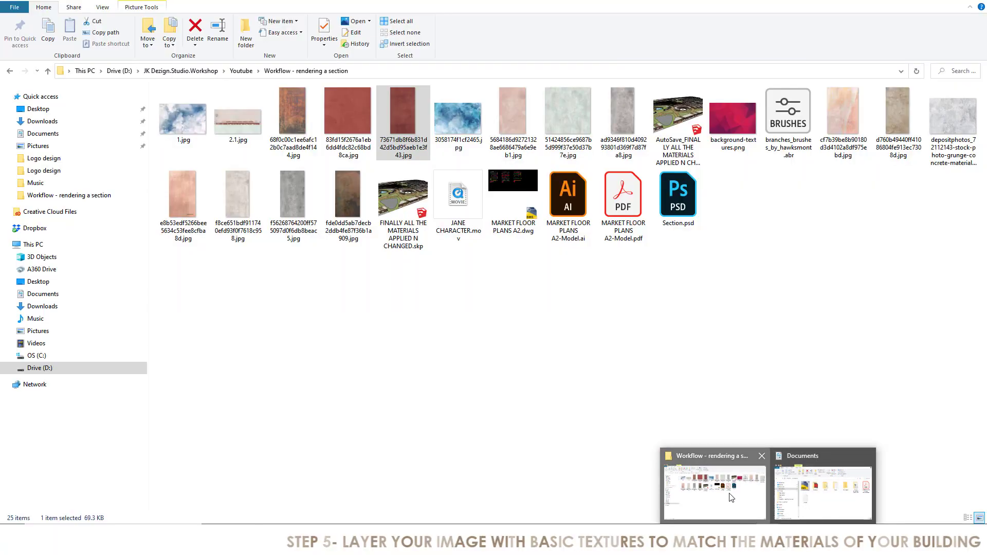
click(406, 117)
ctrl+click(182, 196)
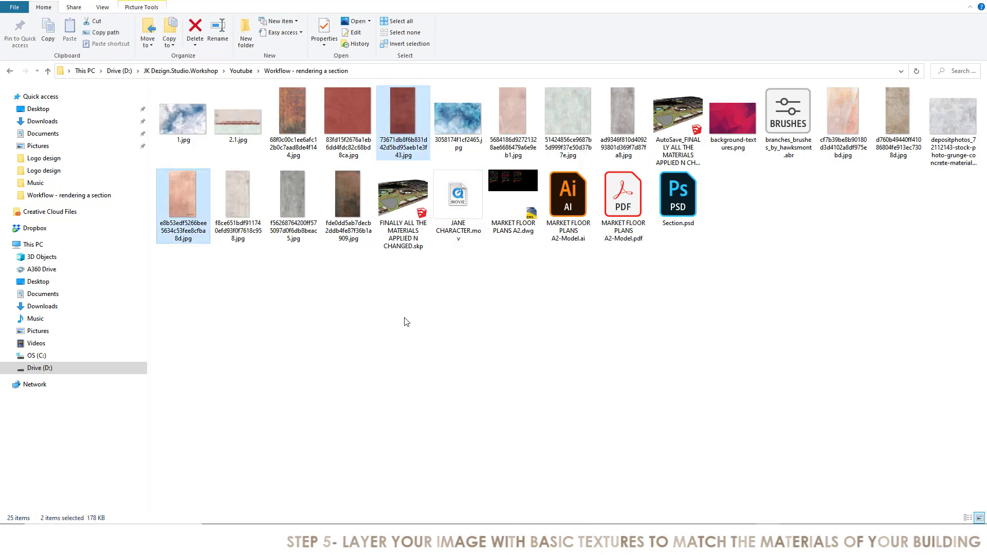
drag(180, 205, 356, 489)
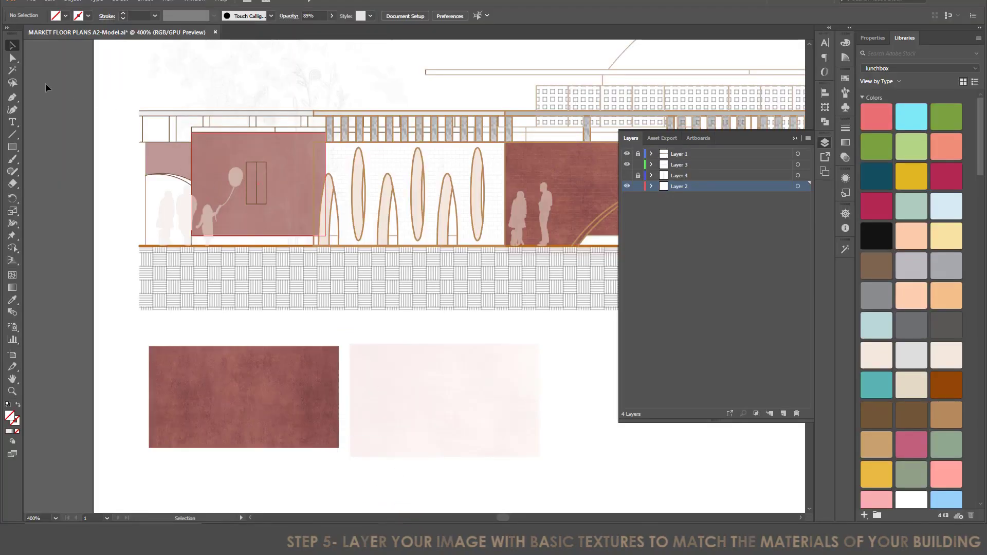
Move the pale overlay and the dark red texture back over the wall with the arches and ovals, and deselect
drag(556, 445, 434, 202)
drag(322, 379, 488, 174)
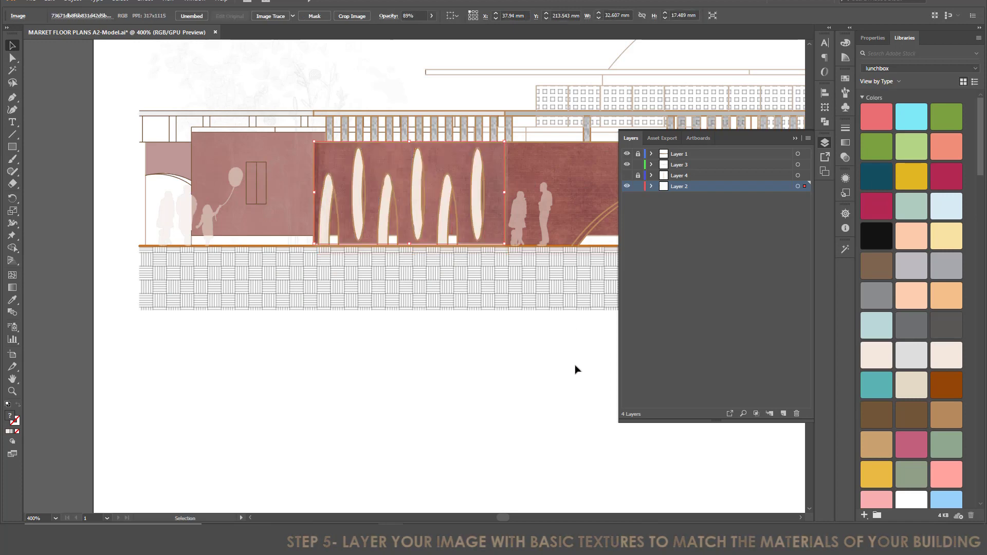
click(540, 258)
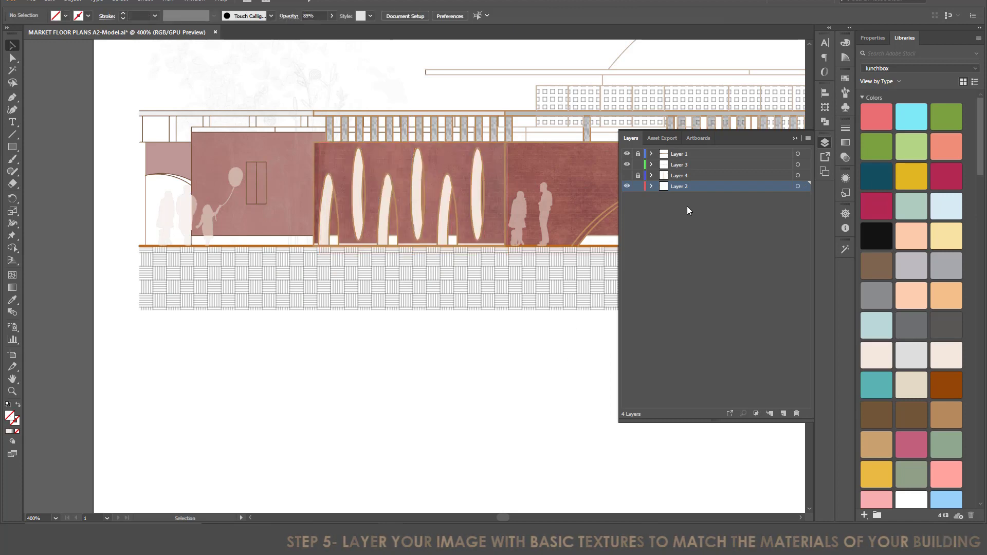
Inspect the grey beam and a grey column between the screens, and view the source images in the texture folder
key(a)
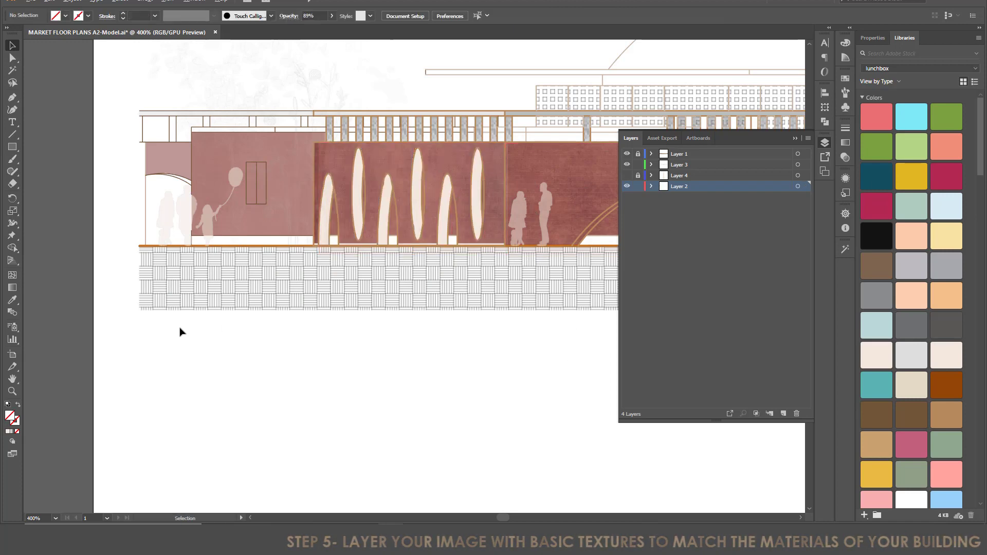
key(v)
scroll(546, 296, up, 3)
click(530, 215)
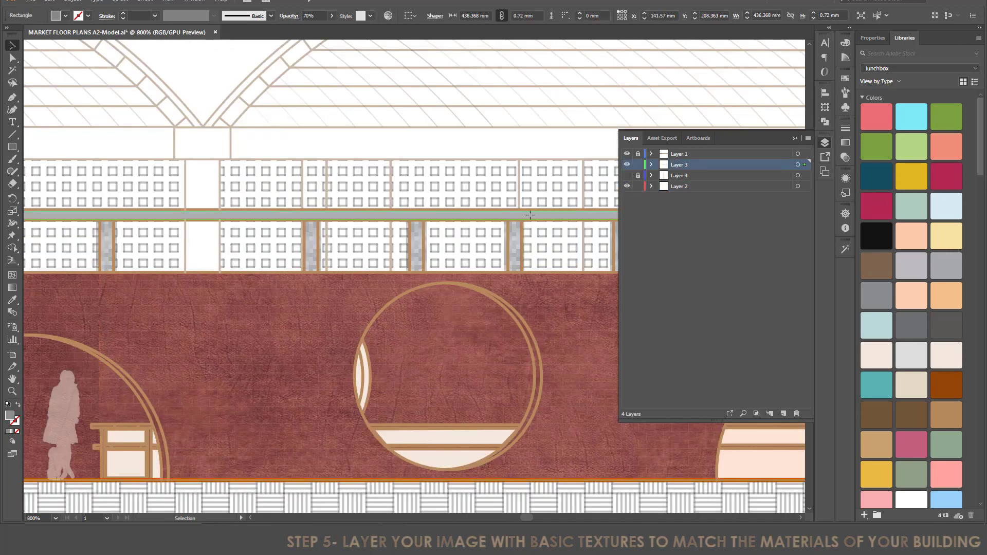
click(514, 238)
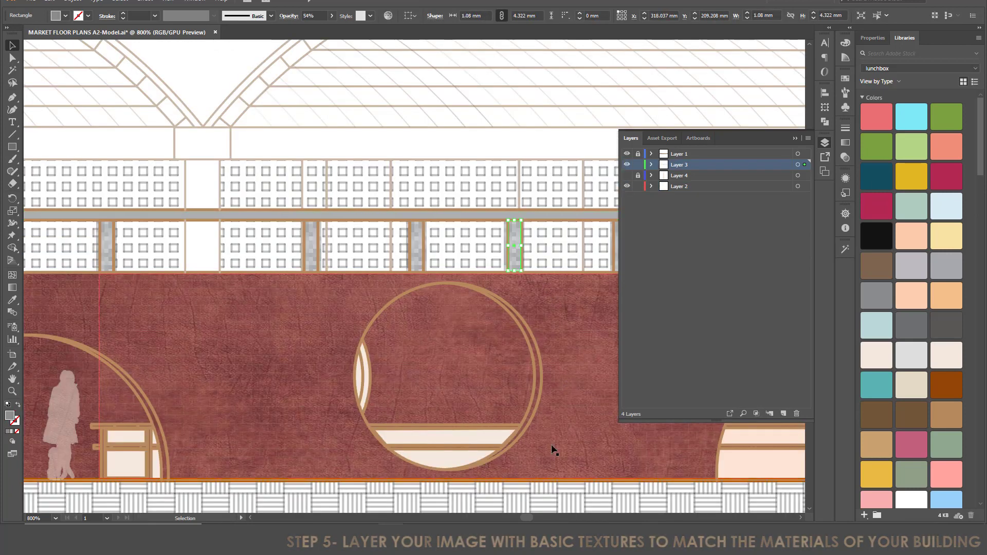
scroll(551, 449, down, 1)
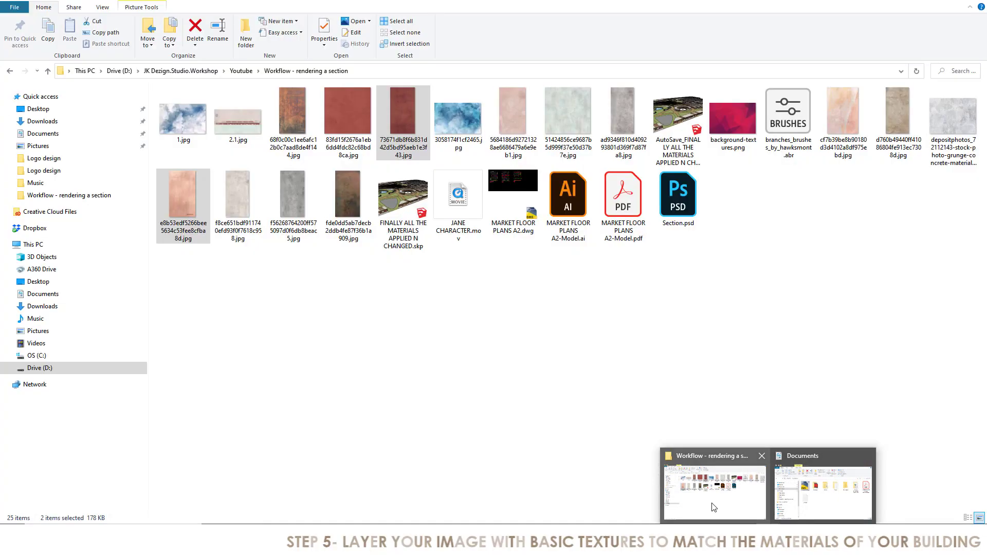
click(713, 483)
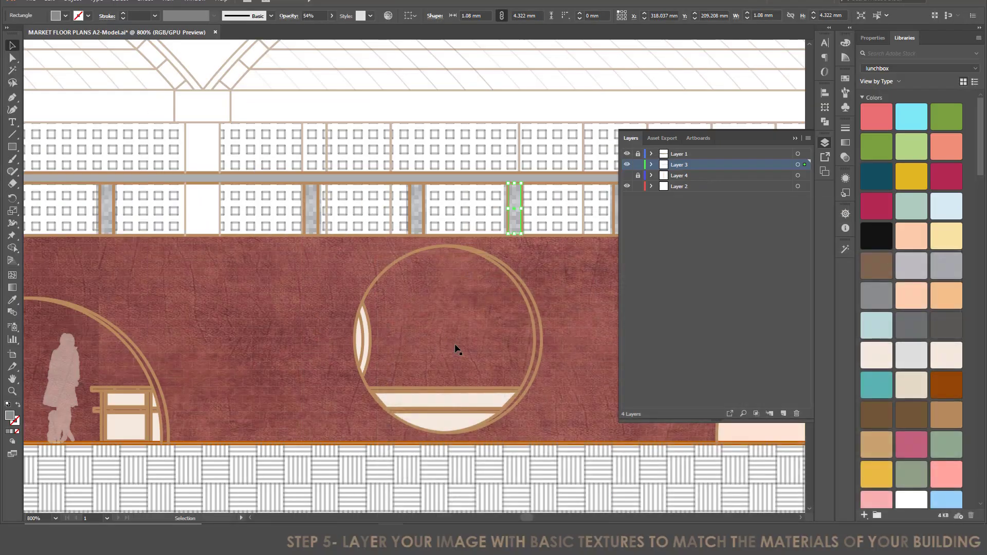
Deselect the column, collapse the layer list and examine the textured walls, openings and figures along the whole elevation
scroll(458, 346, down, 3)
scroll(459, 346, down, 2)
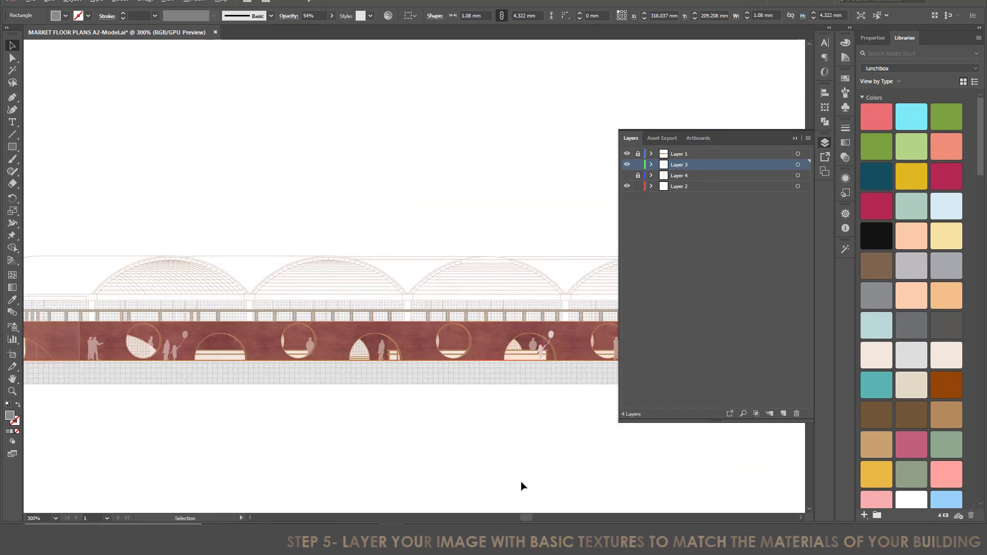
click(520, 486)
click(795, 138)
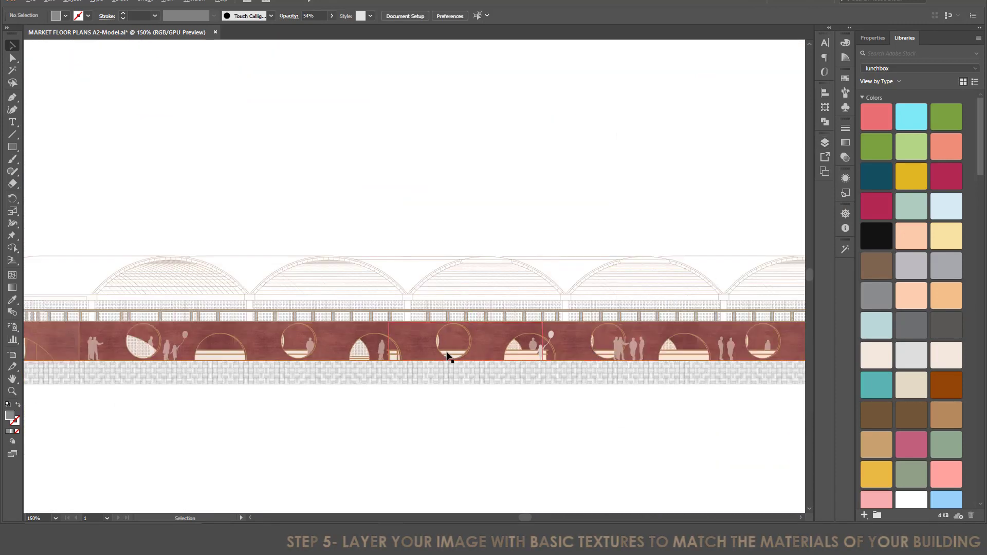
scroll(469, 315, up, 5)
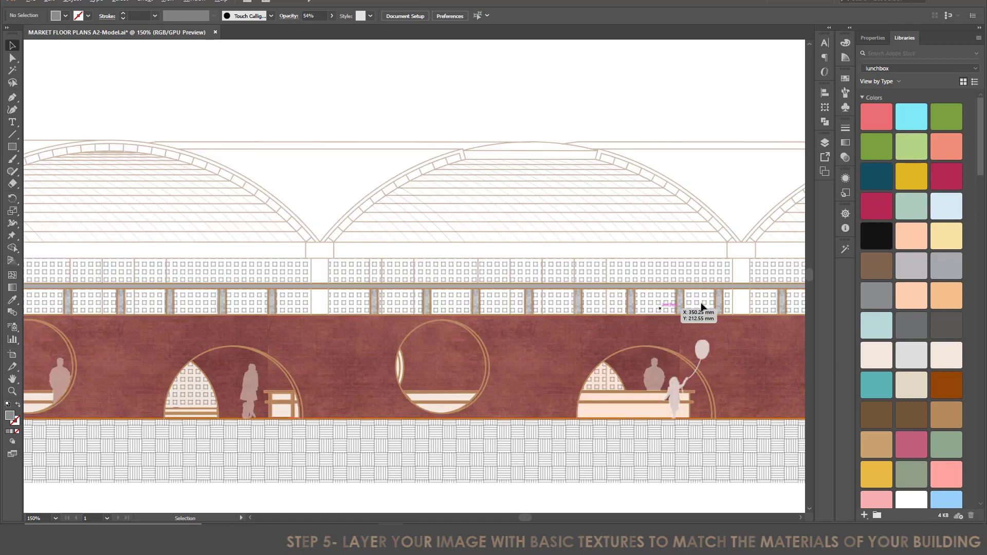
scroll(248, 346, down, 3)
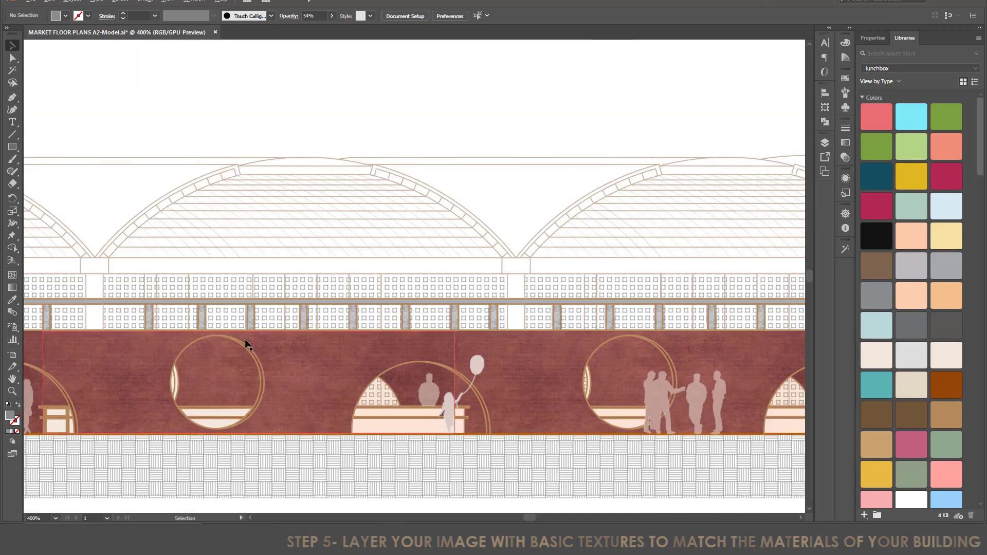
scroll(668, 353, down, 2)
scroll(667, 353, up, 3)
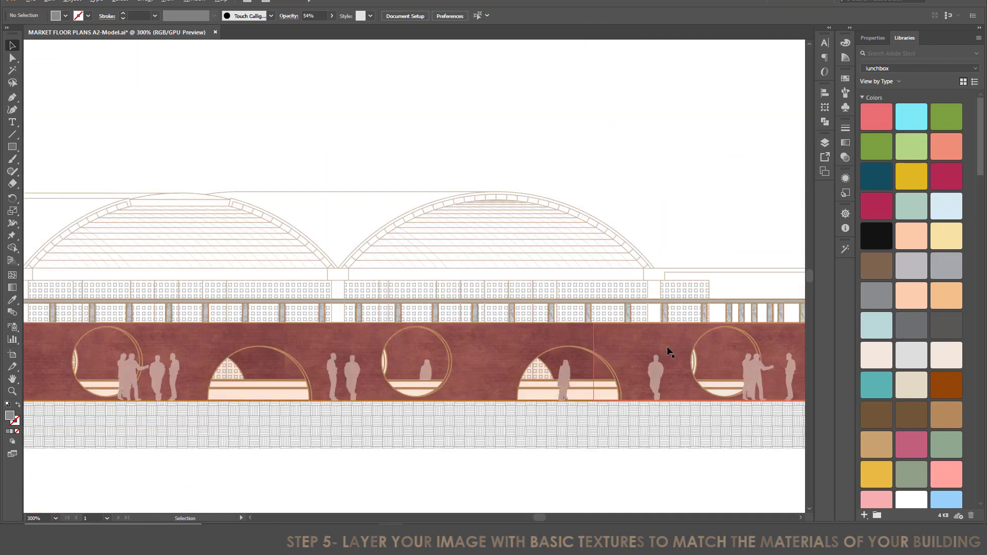
scroll(435, 391, down, 2)
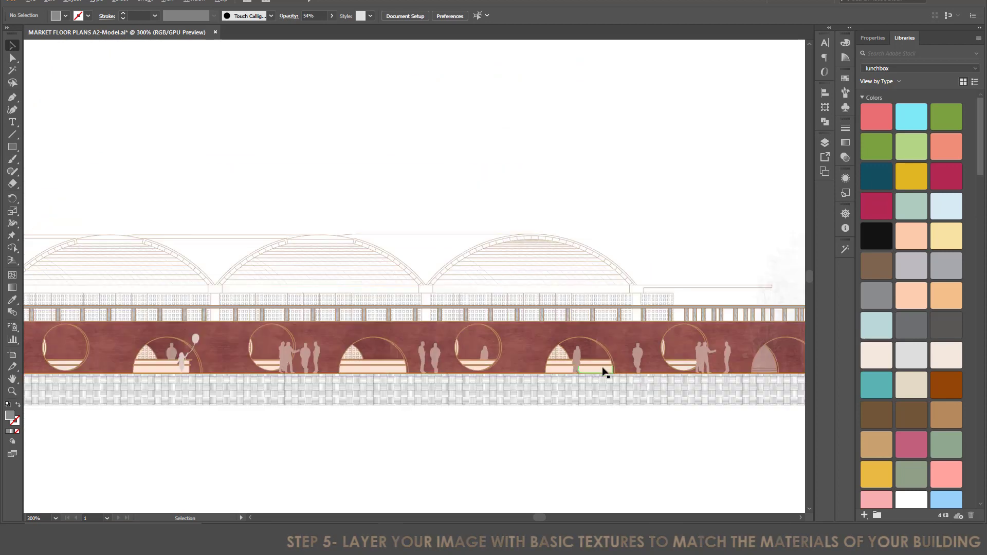
scroll(603, 371, down, 5)
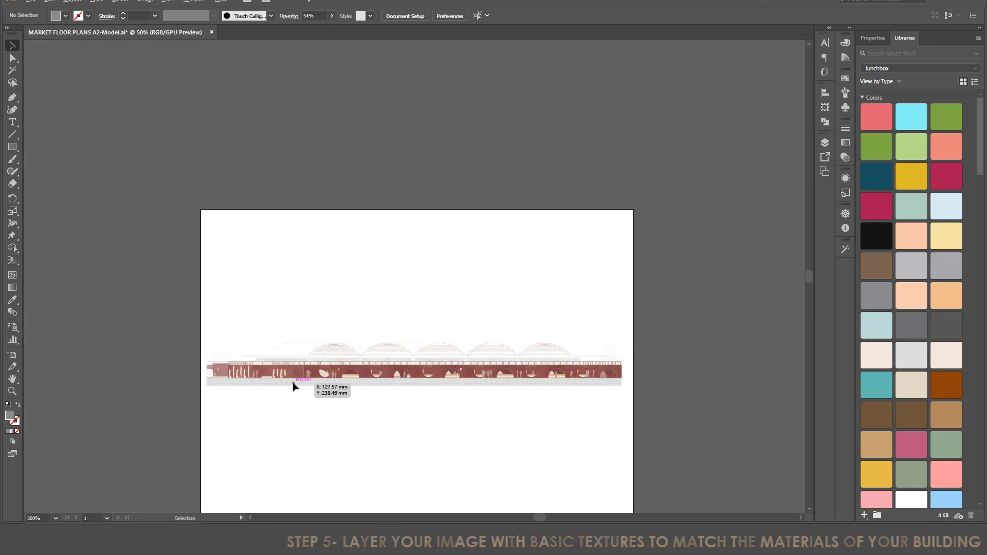
scroll(293, 386, up, 1)
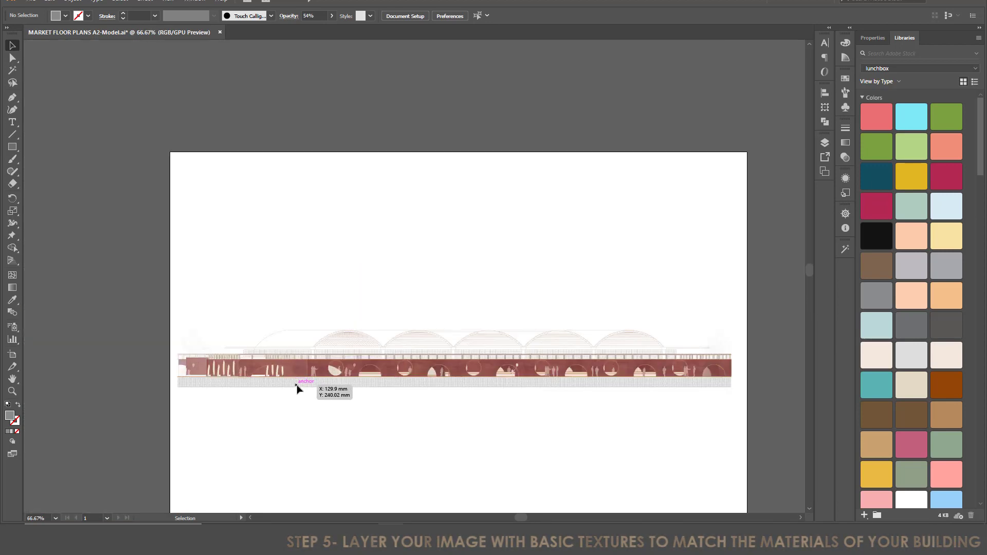
scroll(467, 386, up, 2)
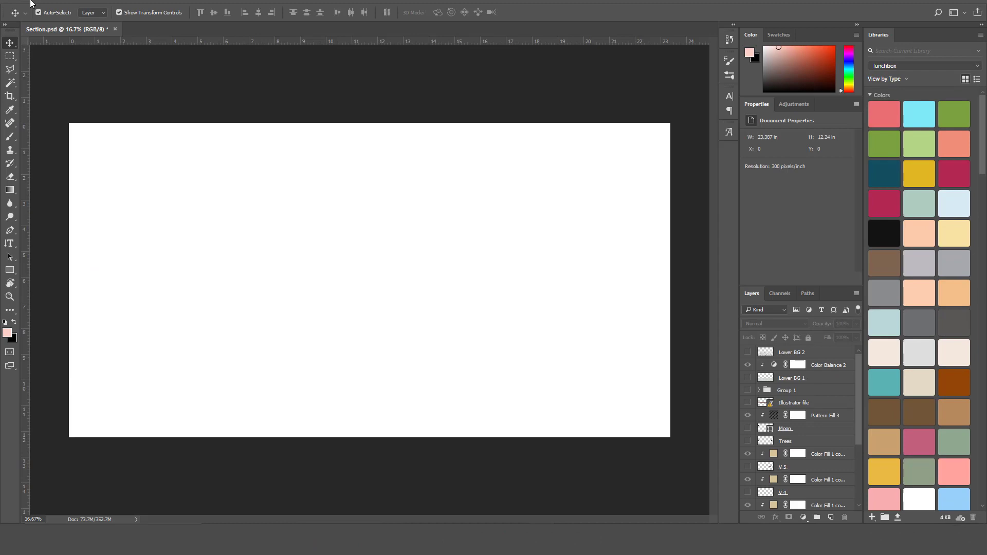
Place MARKET FLOOR PLANS A2-Model.ai as a linked file in the Section document
click(31, 3)
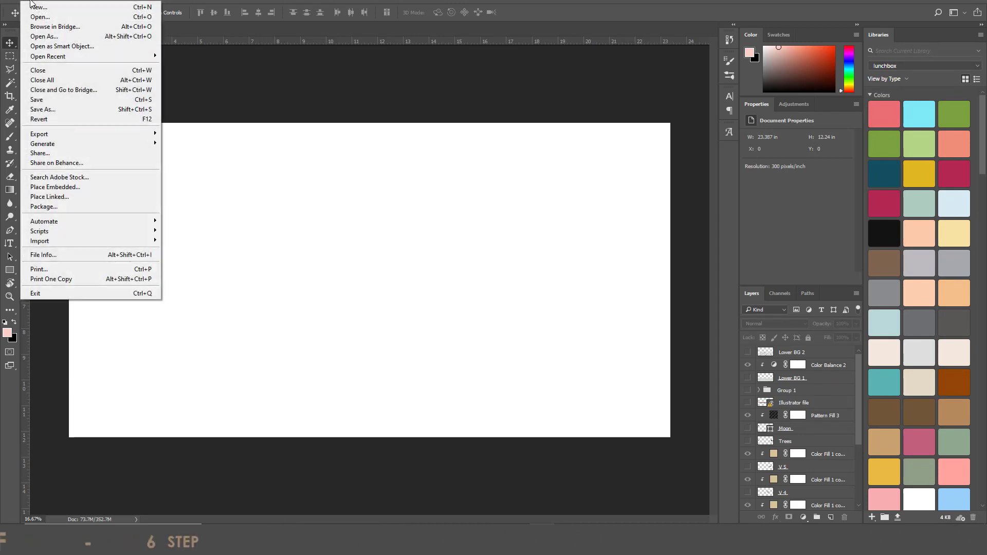
click(110, 196)
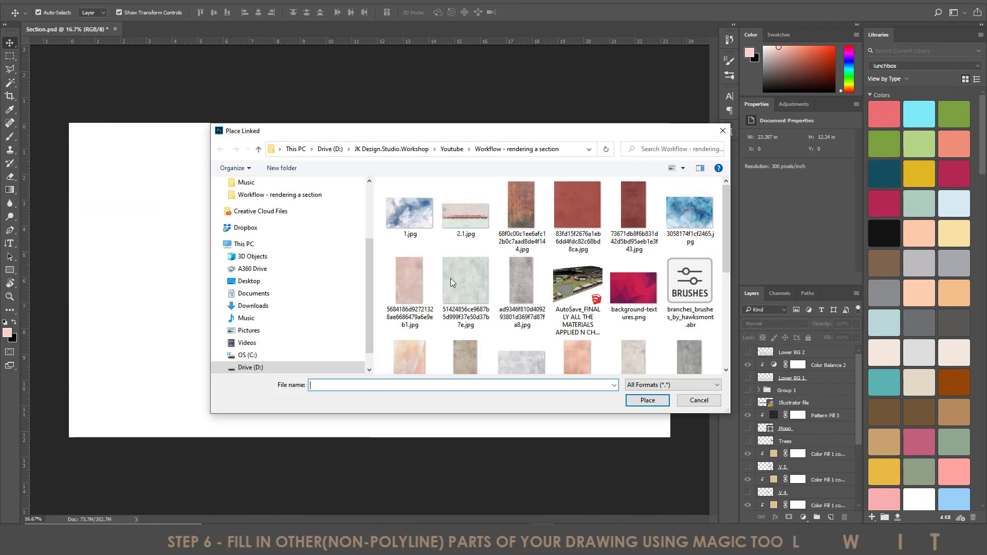
scroll(451, 279, down, 5)
click(634, 262)
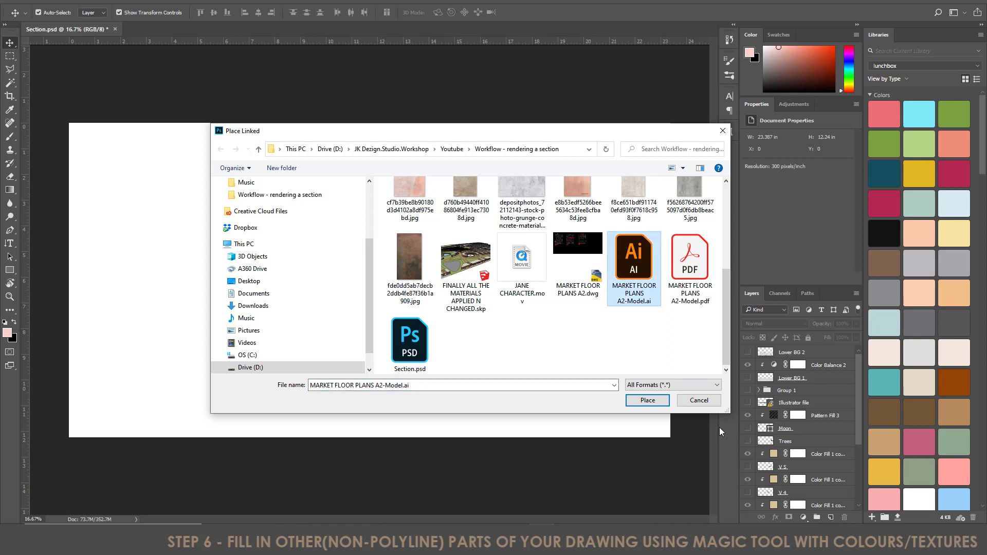
click(648, 401)
Show the Illustrator file layer on the canvas, select it to check its extents, and deselect all layers
click(749, 403)
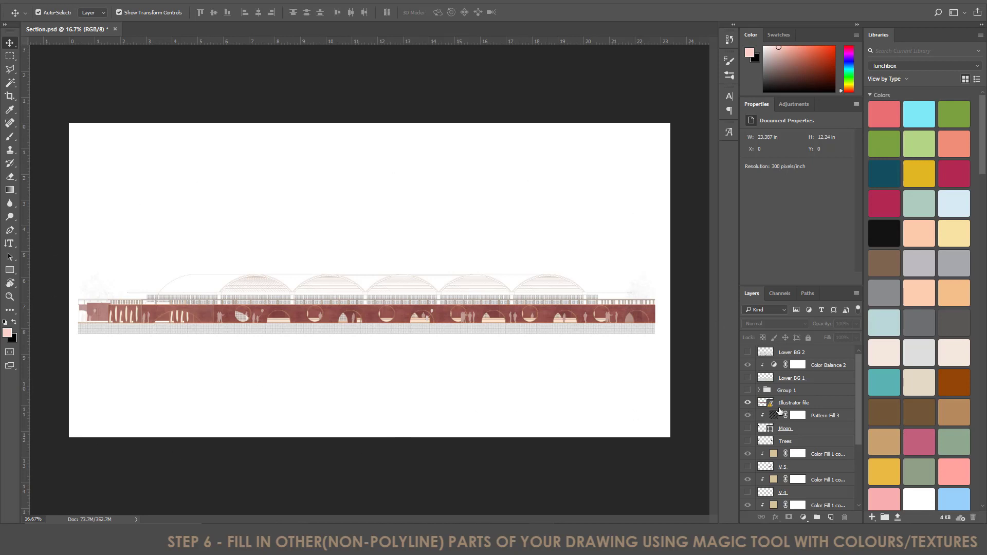
click(778, 409)
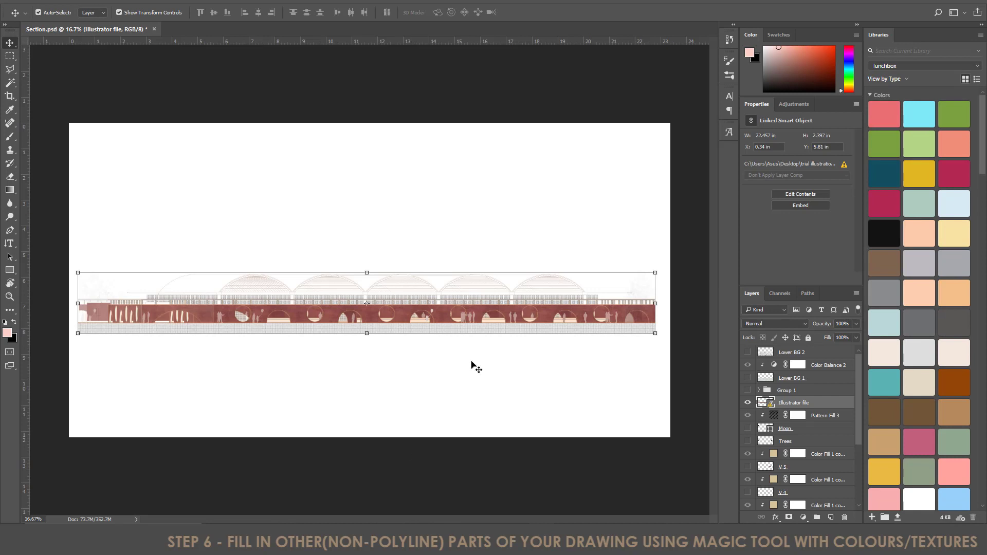
click(480, 379)
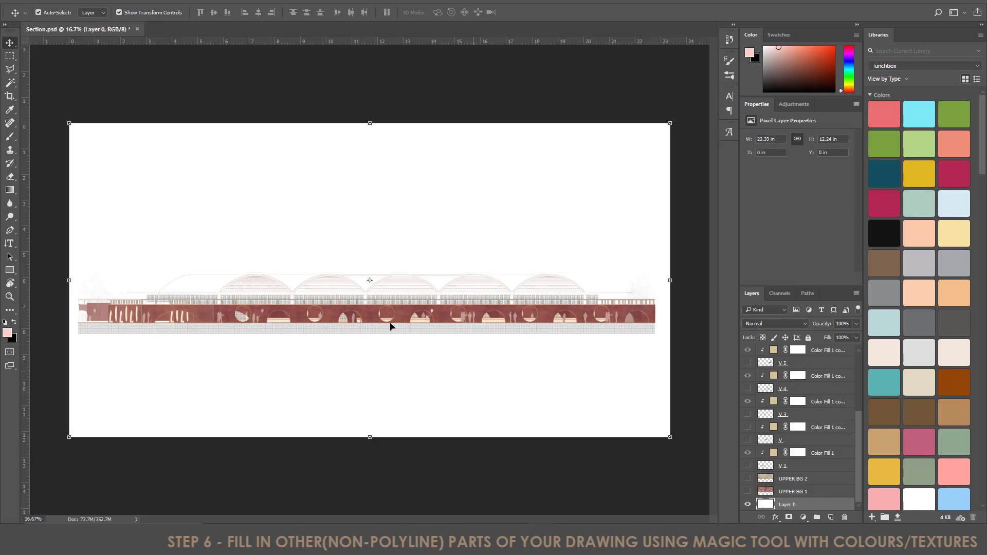
click(688, 335)
Examine the red wall openings, patterned screens, paving and unfilled domes along the whole elevation
scroll(131, 332, up, 6)
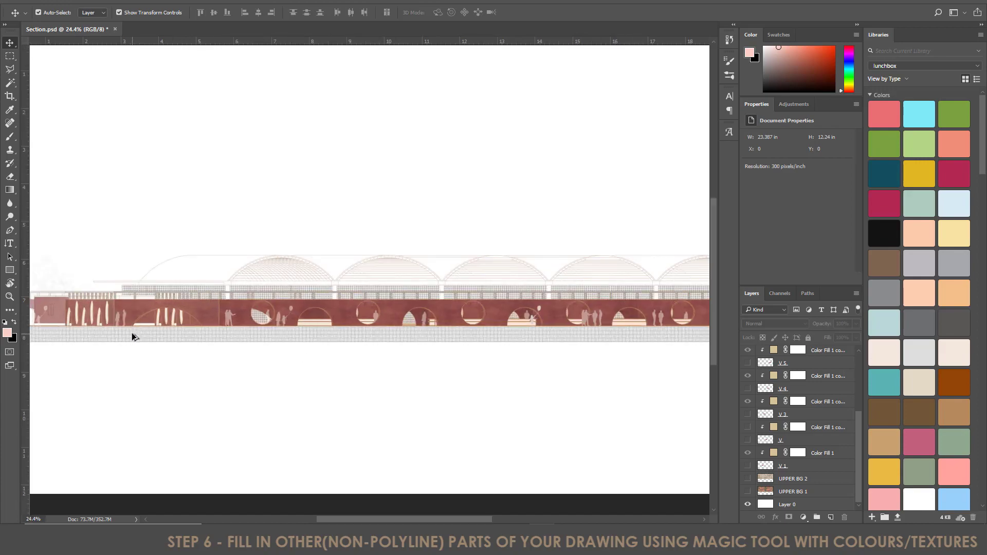
scroll(502, 360, down, 3)
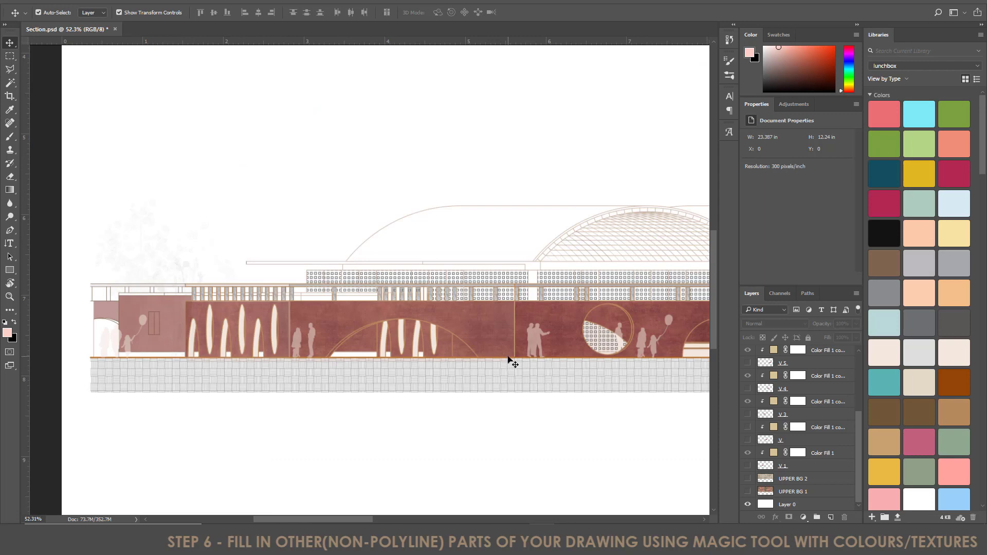
scroll(568, 348, up, 3)
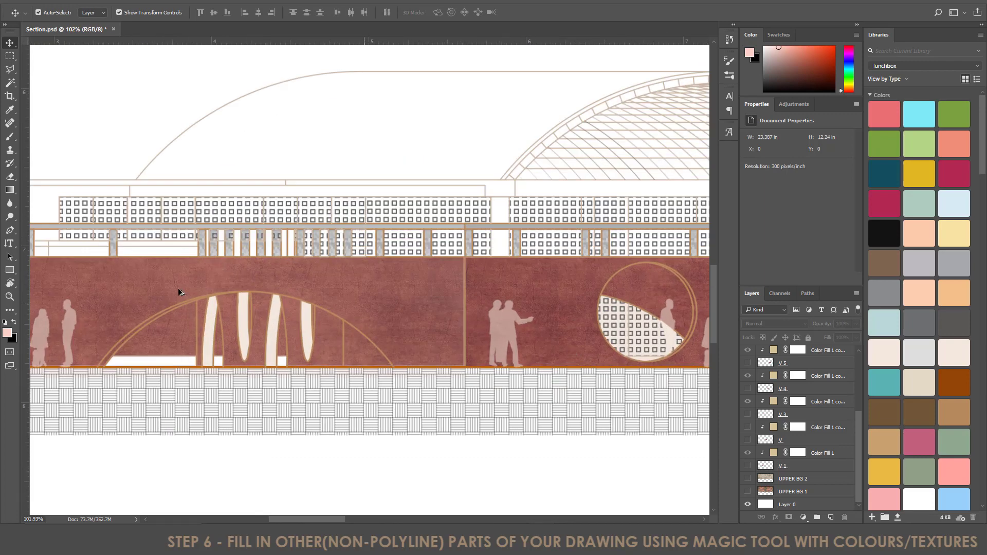
scroll(551, 282, down, 2)
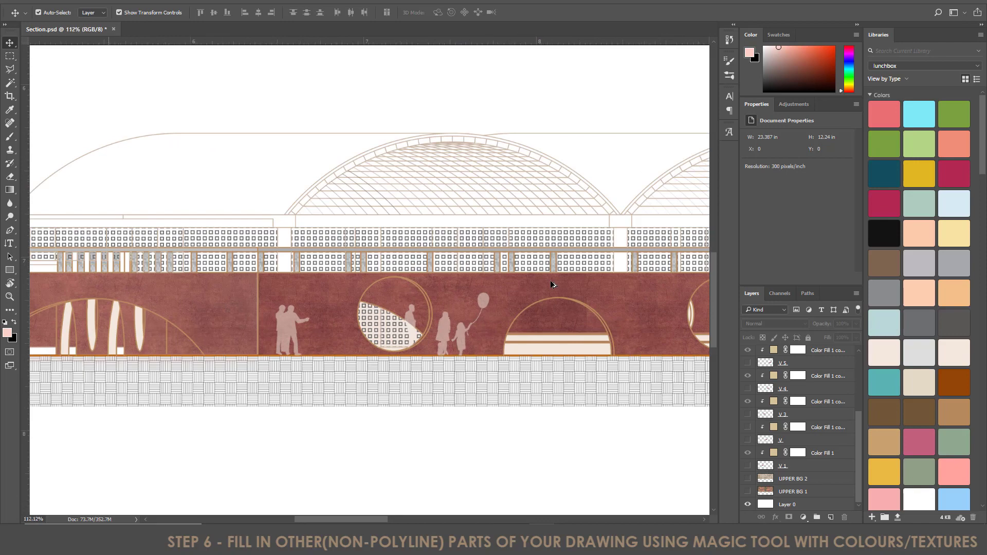
scroll(292, 317, up, 3)
scroll(291, 317, down, 2)
scroll(350, 312, right, 5)
scroll(406, 307, down, 2)
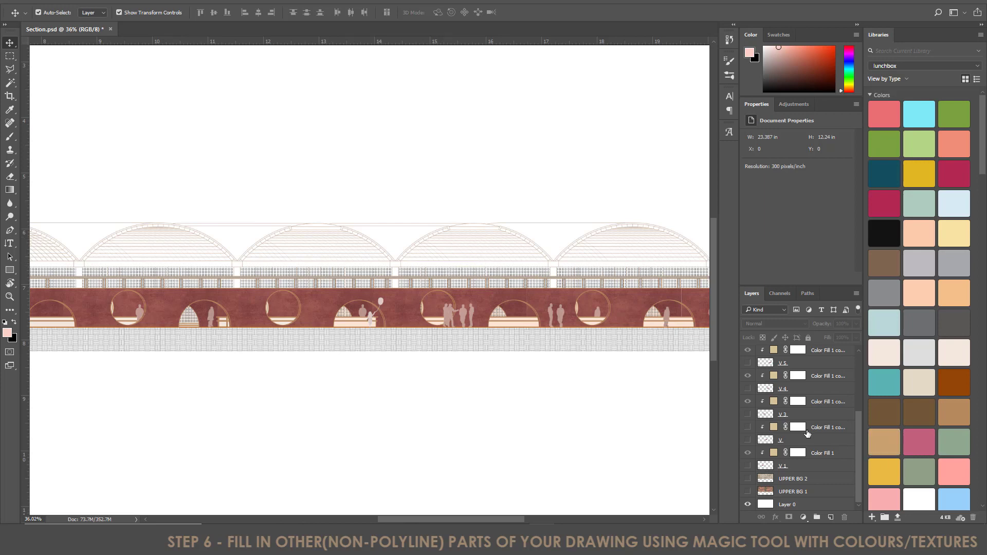
scroll(470, 250, up, 3)
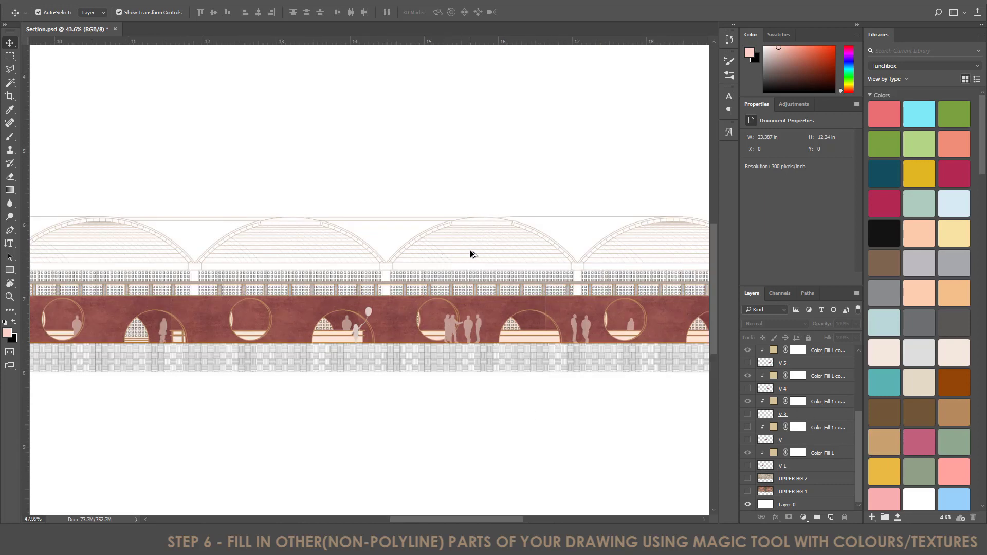
scroll(603, 252, down, 4)
scroll(147, 275, down, 1)
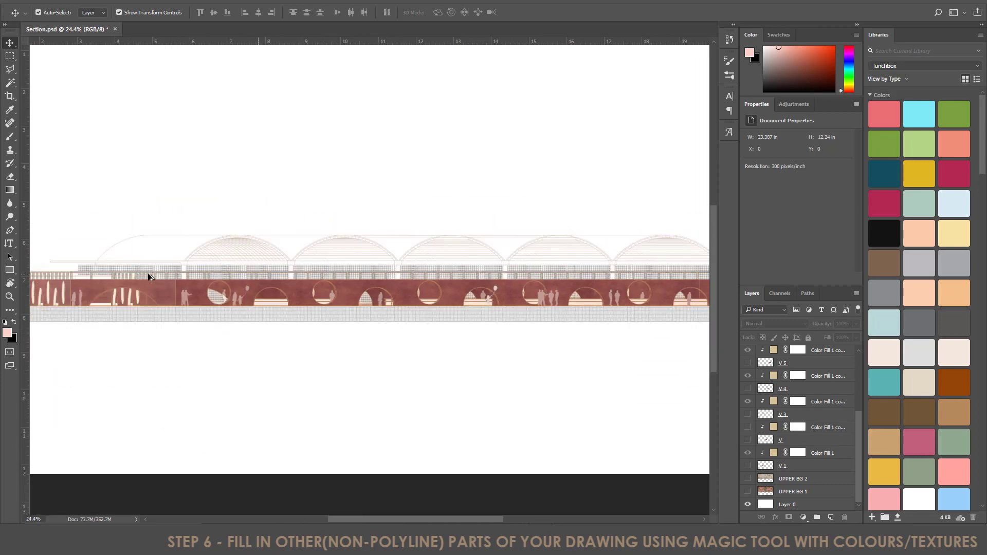
Try selecting blank areas around the first dome and screens on the Illustrator file layer with the Magic Wand, and deselect
scroll(363, 214, up, 1)
scroll(155, 237, up, 6)
scroll(155, 237, up, 2)
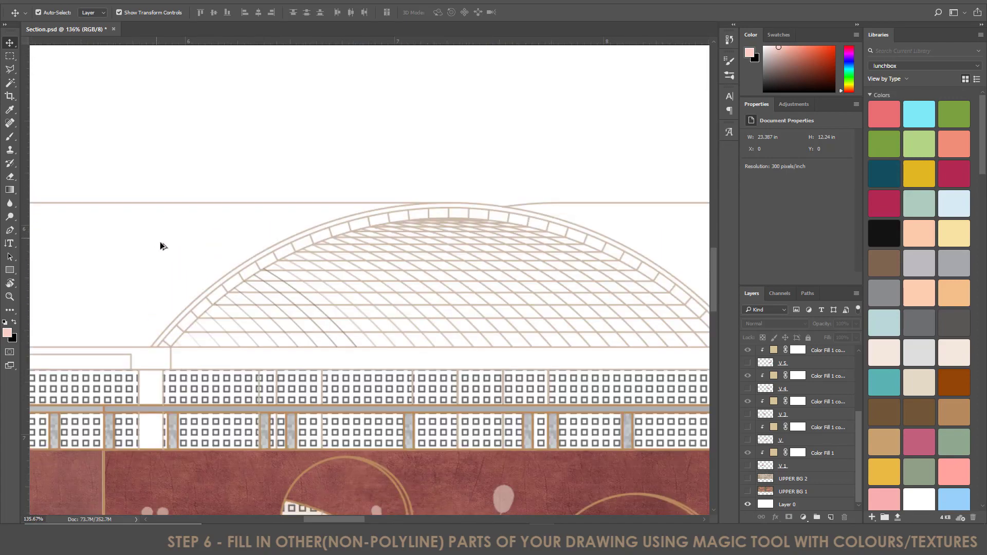
scroll(362, 319, down, 1)
scroll(812, 396, up, 2)
scroll(811, 396, up, 2)
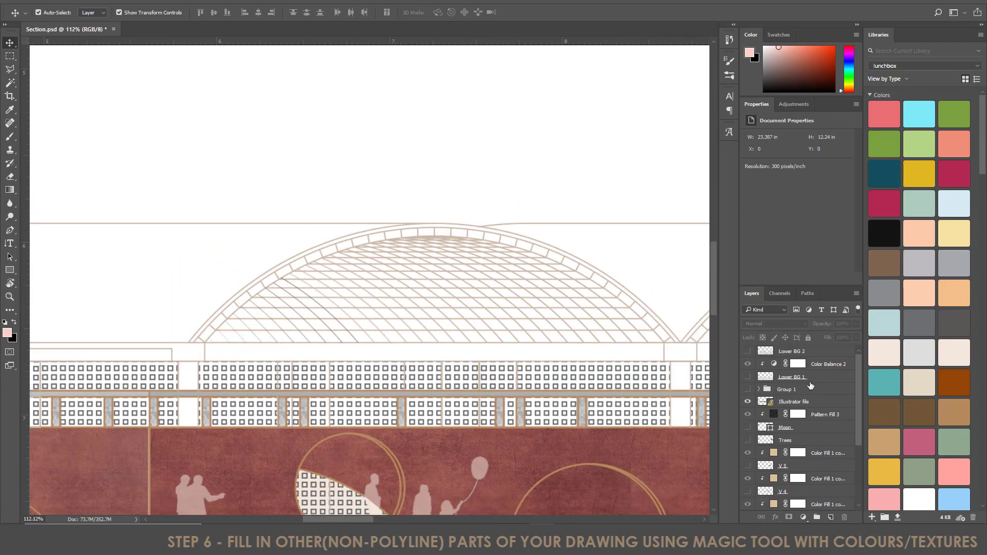
click(810, 405)
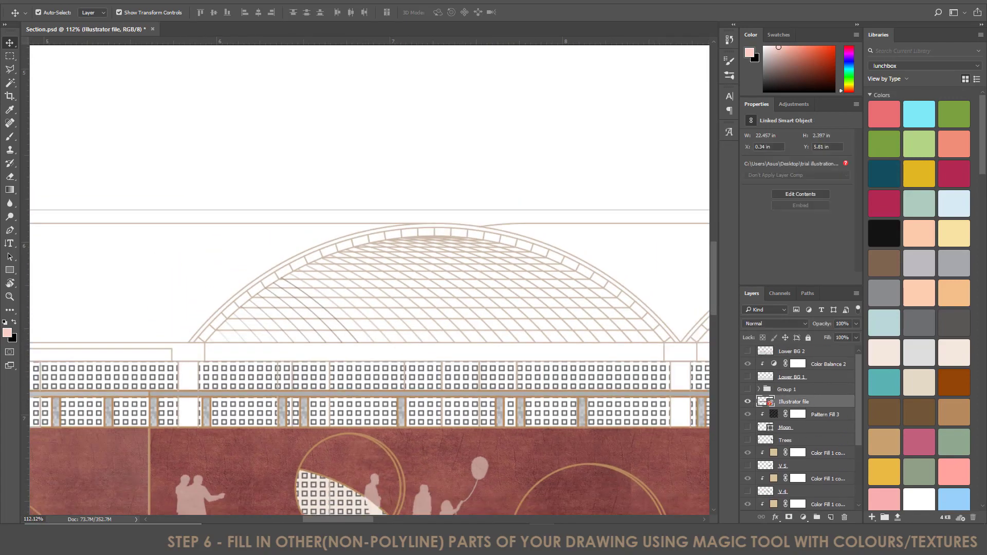
click(10, 82)
click(474, 355)
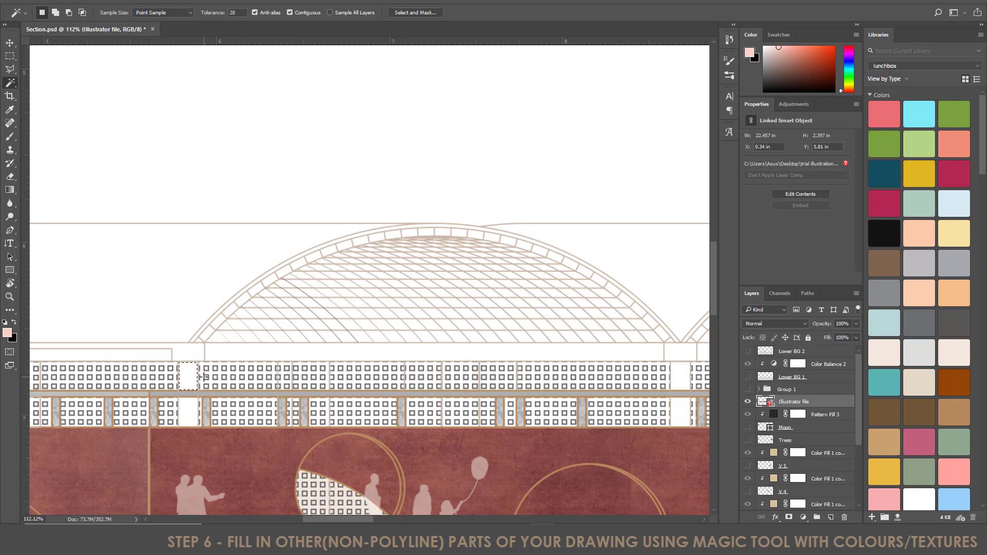
key(ctrl+d)
click(264, 334)
key(ctrl+d)
Show the V 1 layer that fills the first dome, and select the Color Fill 1 layer above it
scroll(477, 277, down, 2)
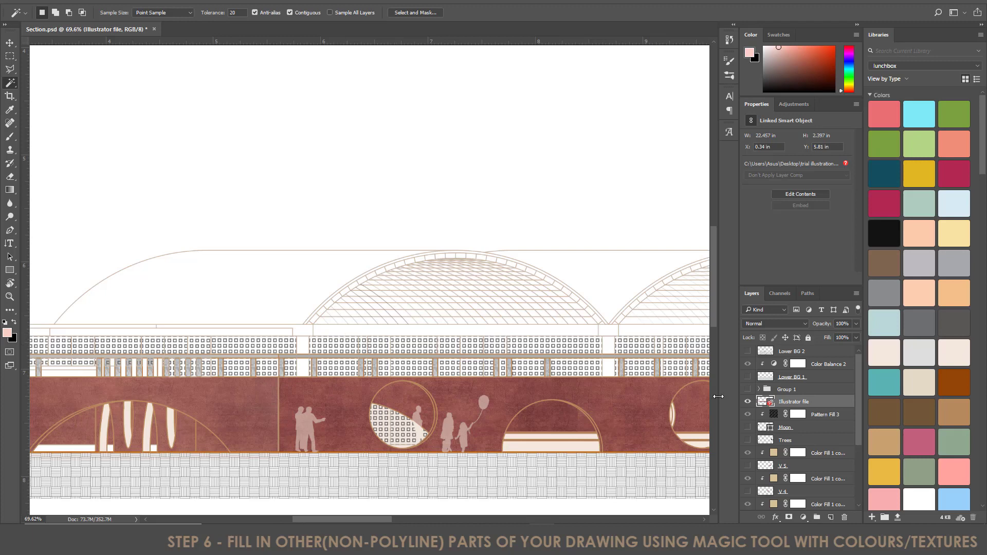
scroll(786, 460, down, 4)
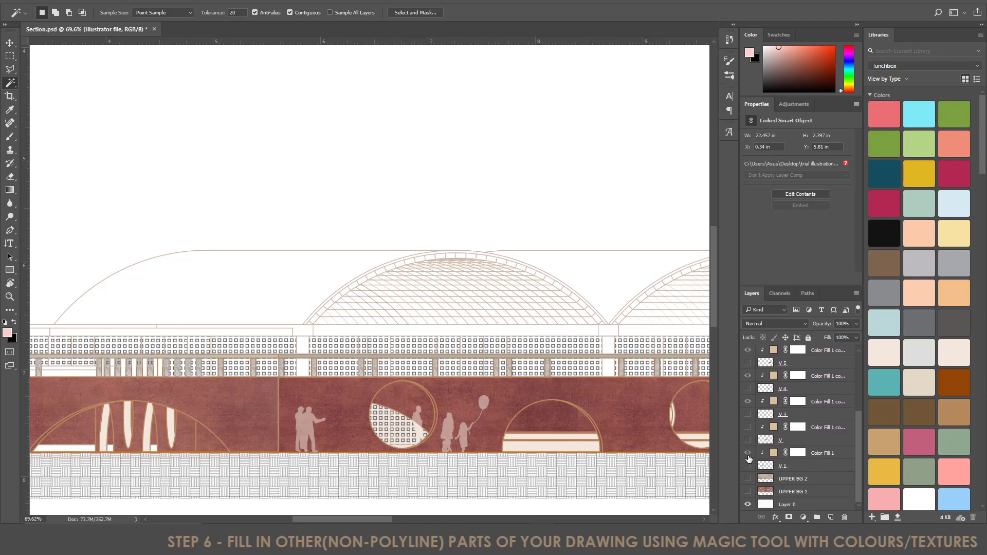
click(748, 466)
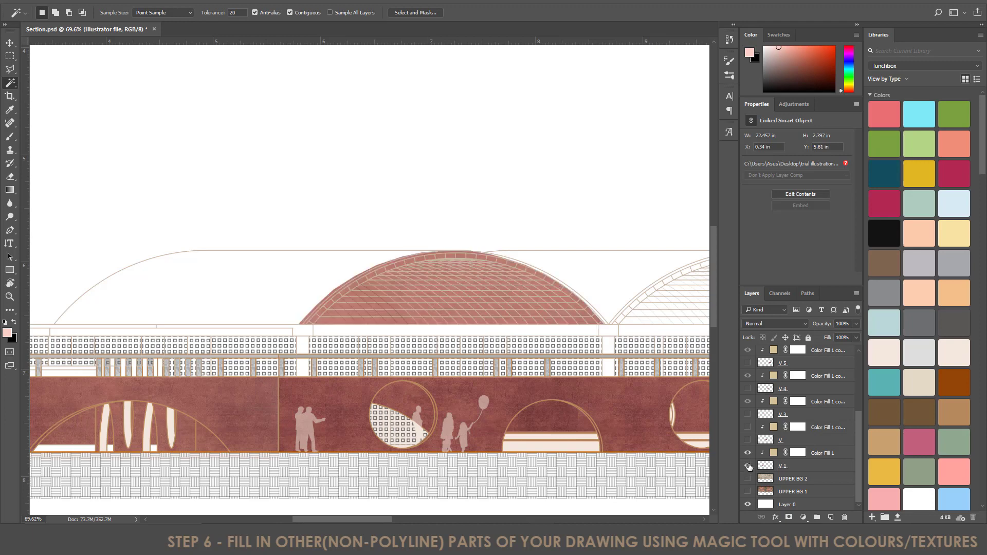
click(825, 454)
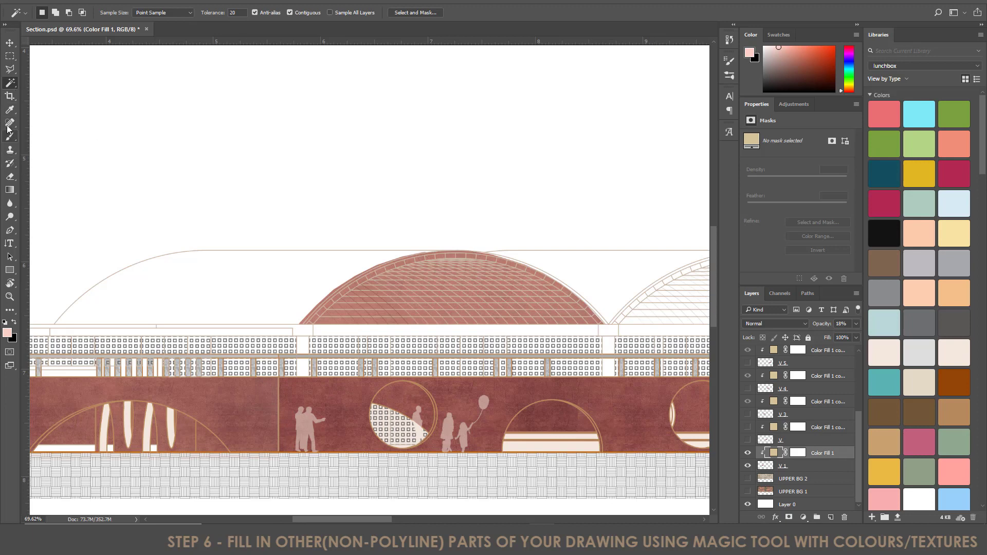
Trace the second dome's outline with the Pen tool as a closed path, from its left base over the arch and back
click(10, 230)
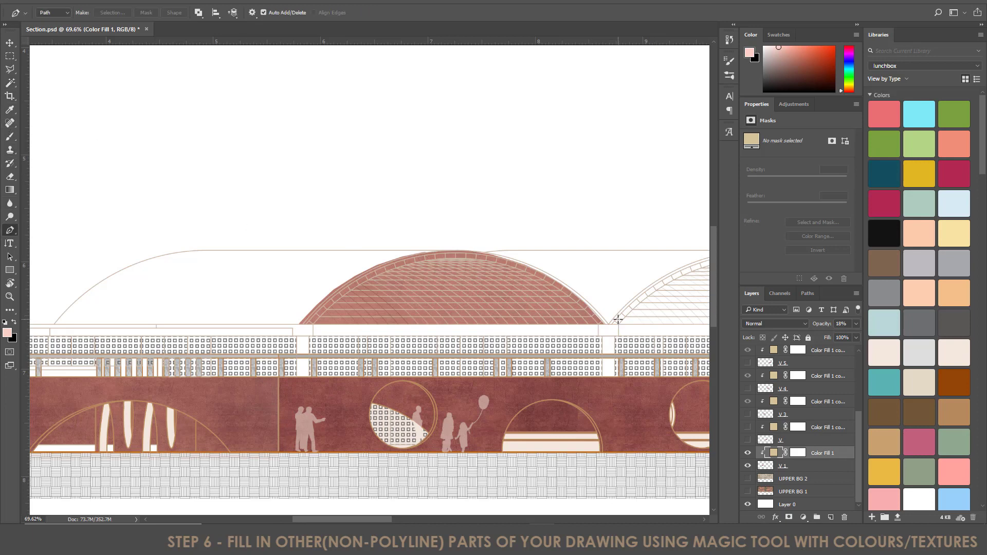
scroll(601, 319, up, 3)
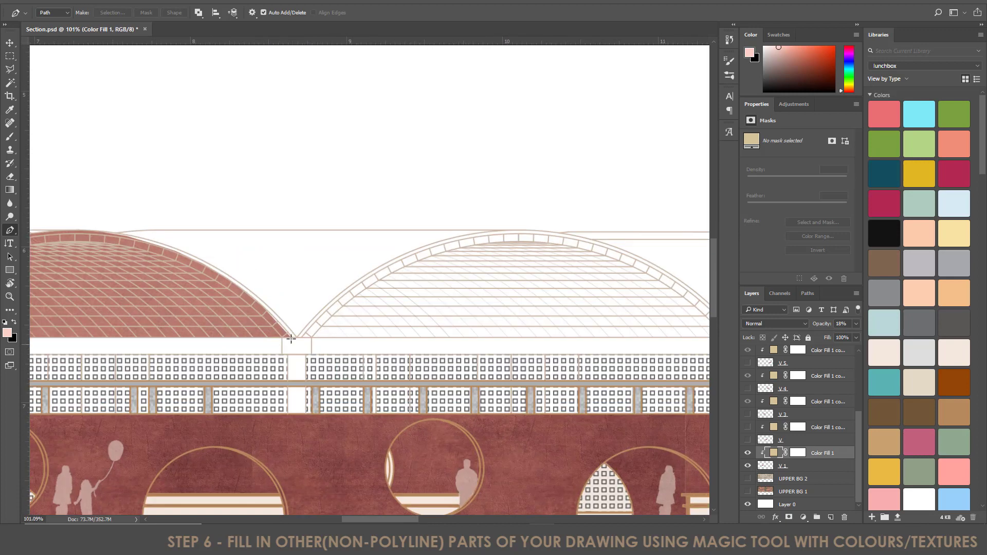
click(300, 336)
click(344, 294)
click(370, 275)
click(398, 262)
click(445, 245)
click(485, 238)
click(531, 233)
click(622, 247)
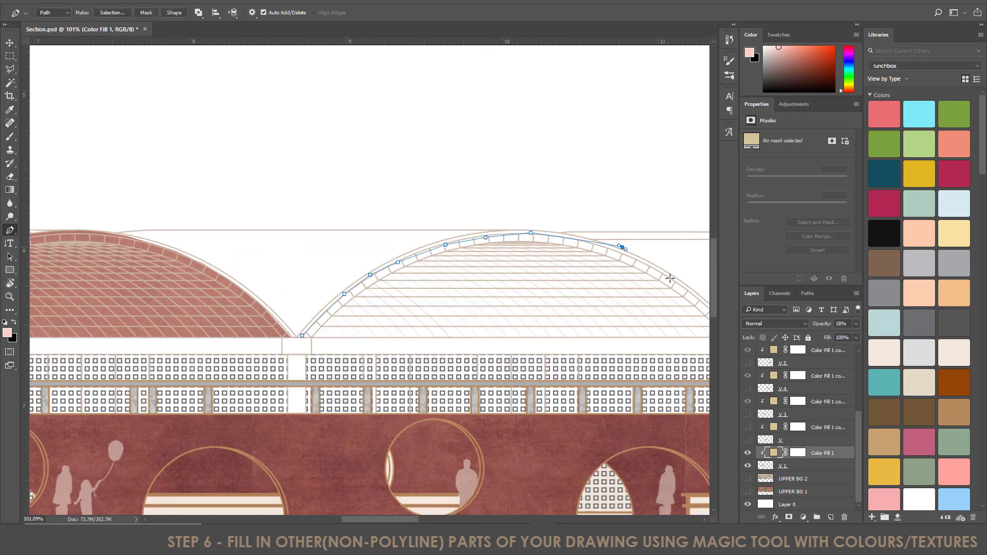
click(670, 278)
click(677, 283)
click(702, 307)
scroll(389, 295, down, 1)
scroll(629, 316, up, 1)
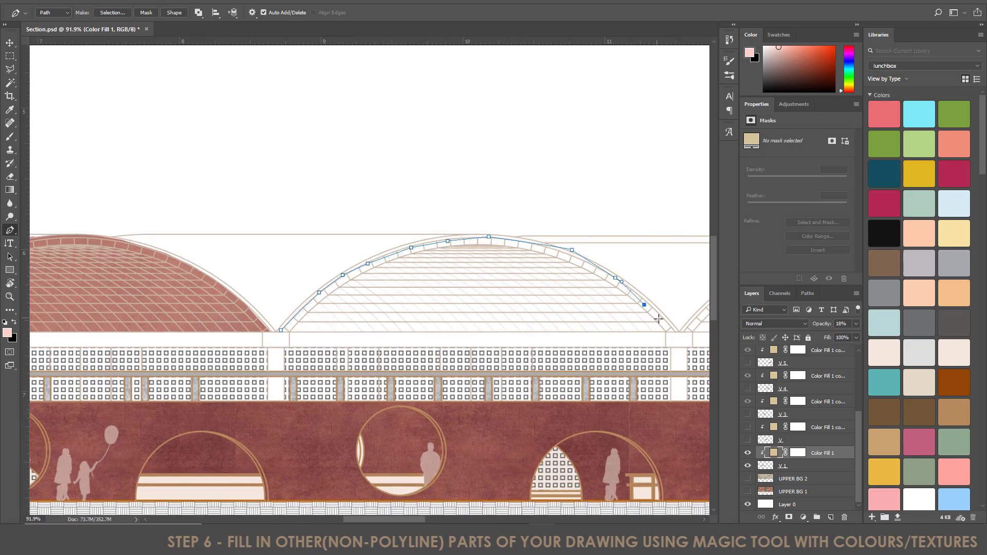
click(666, 327)
click(281, 330)
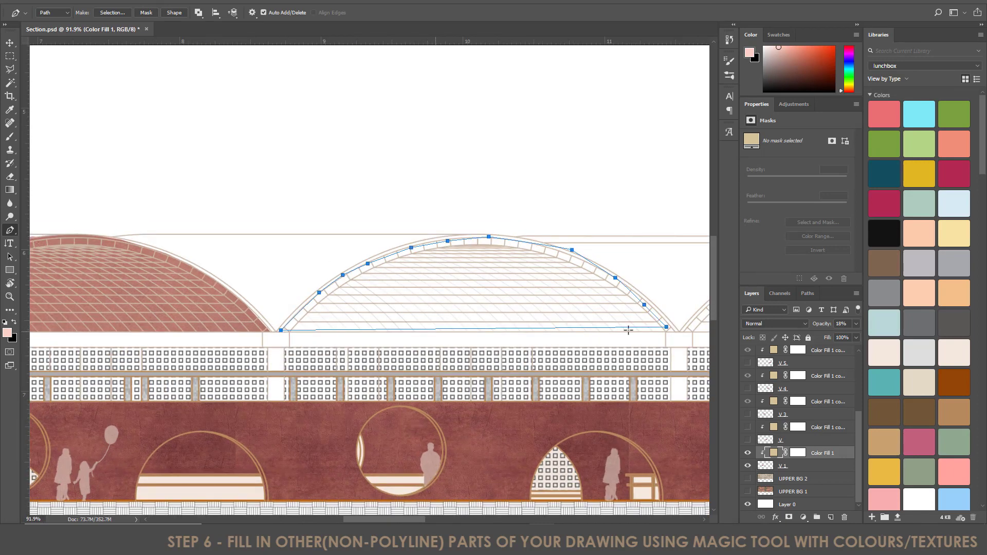
Fill the second dome's path with a Solid Color fill layer in pale pink #fbcfc5
click(803, 518)
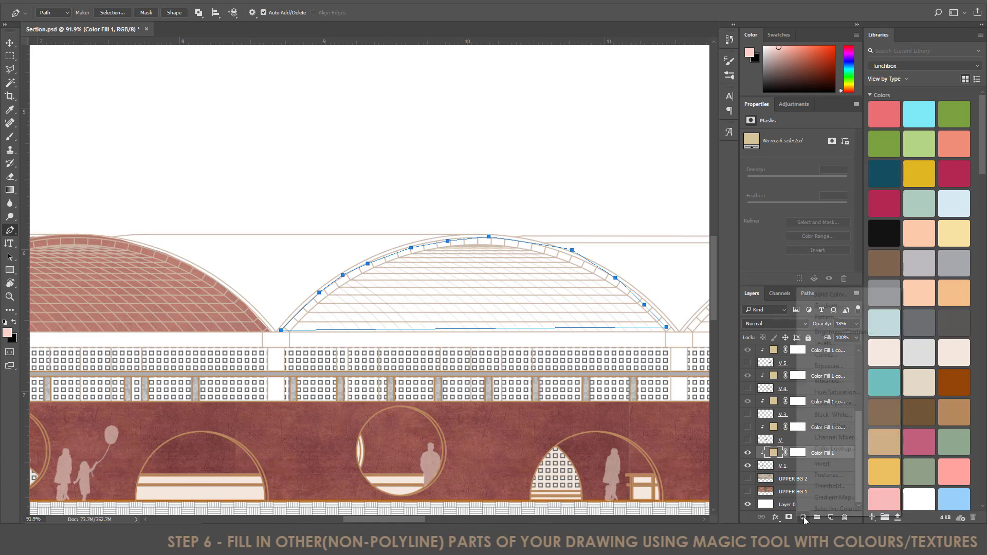
click(818, 293)
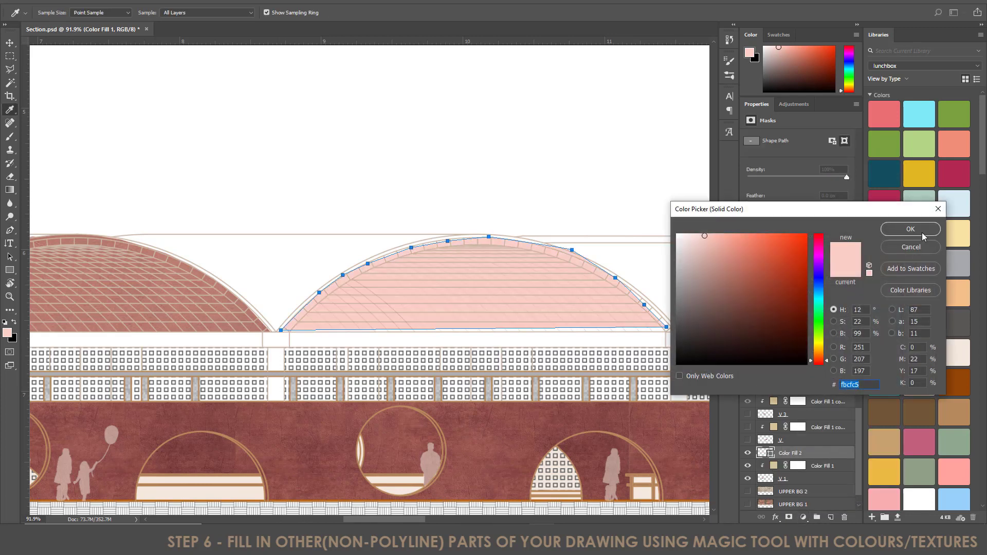
click(911, 228)
Add a Pattern fill layer with the dark red texture at 100% scale and clip it to the second dome's pink fill
click(804, 517)
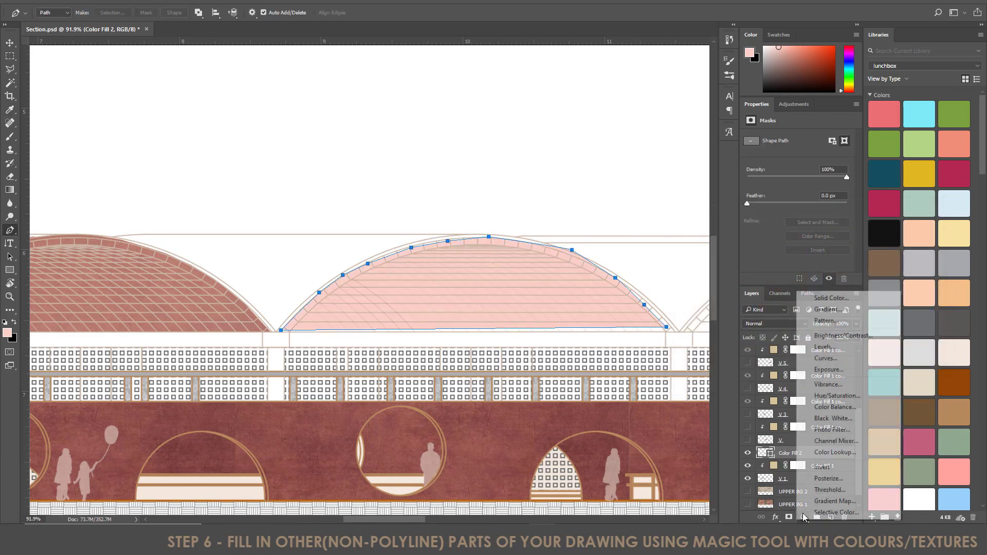
click(826, 320)
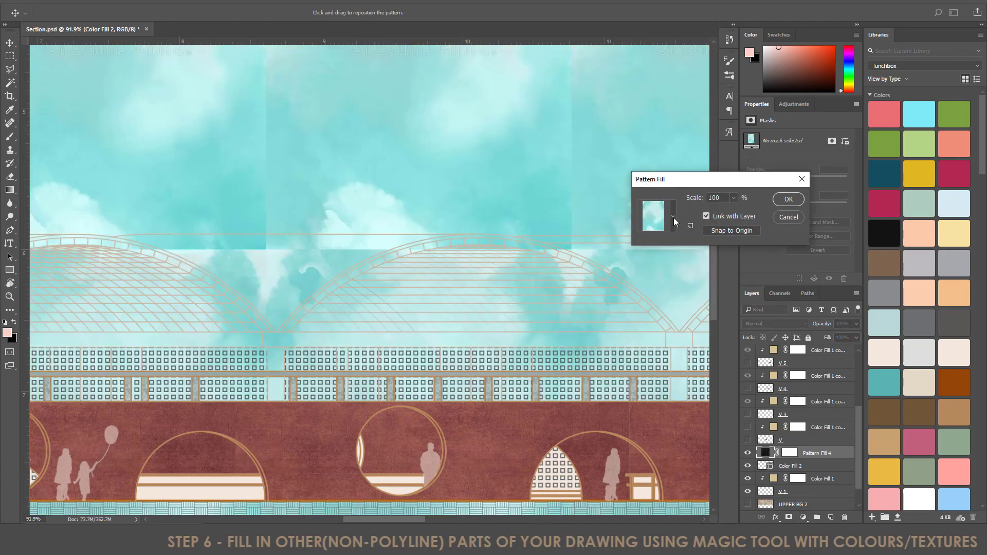
click(673, 216)
click(652, 280)
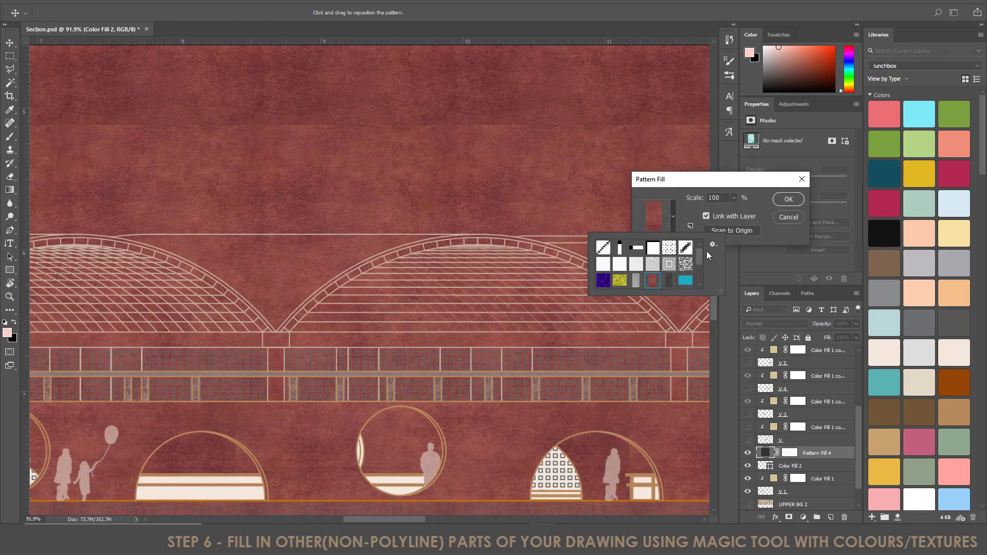
click(788, 199)
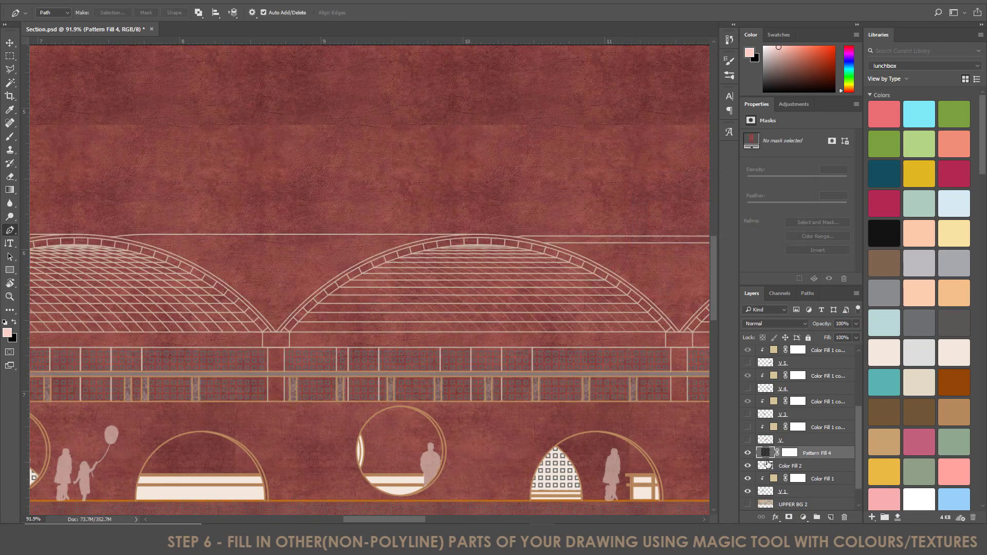
drag(768, 465, 765, 456)
alt+click(766, 458)
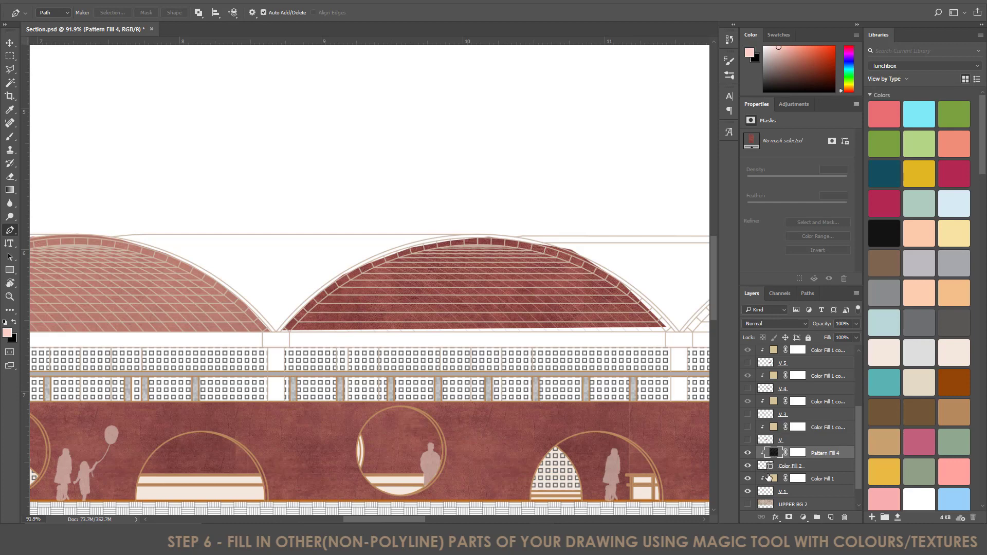
Lower the second dome's pattern fill opacity to about 60%, and hide that layer to compare it with the pink fill
click(856, 324)
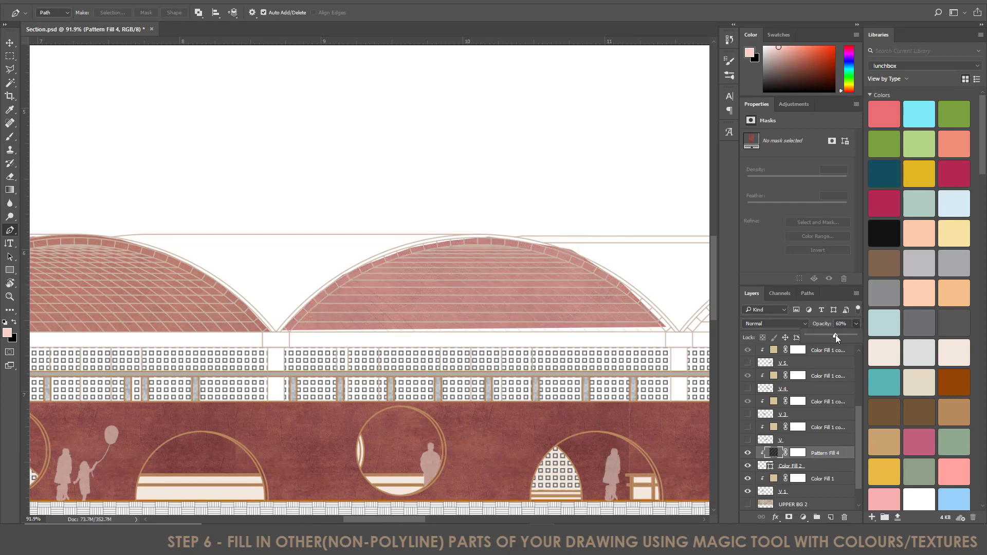
click(749, 453)
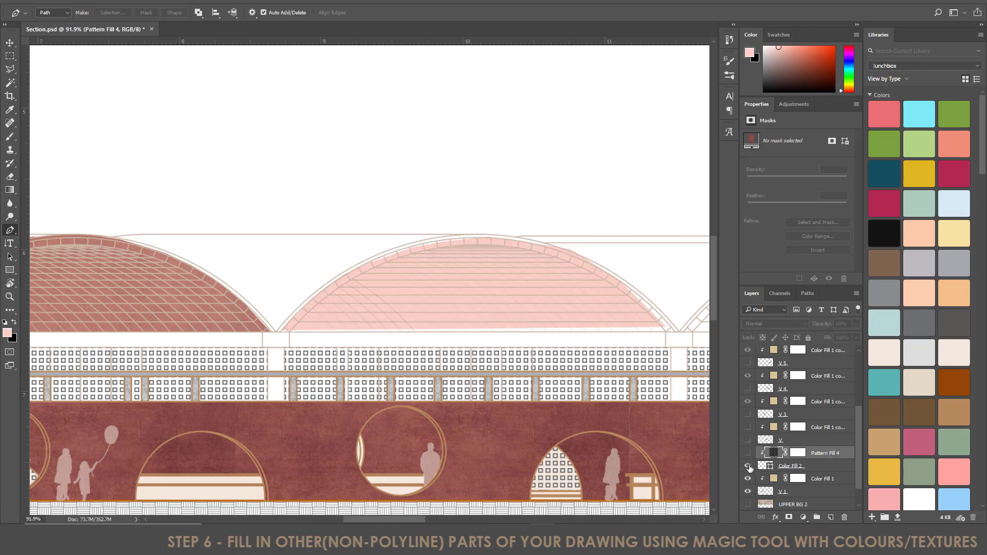
Hide the second dome's Color Fill 2 and show the prepared dome layers V, V 3, V 4 and V 5
click(748, 466)
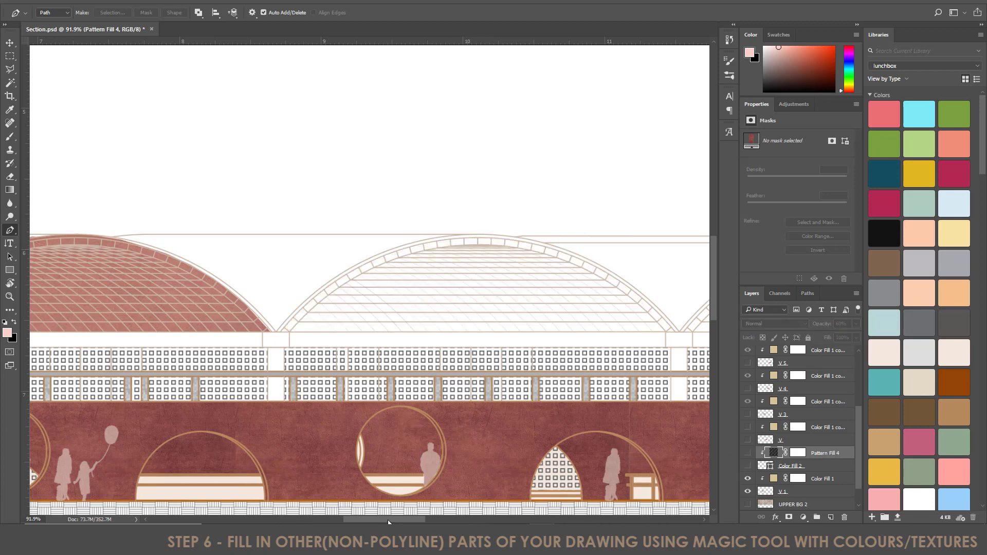
mouse_move(388, 520)
mouse_down()
mouse_move(368, 519)
mouse_move(404, 520)
mouse_up()
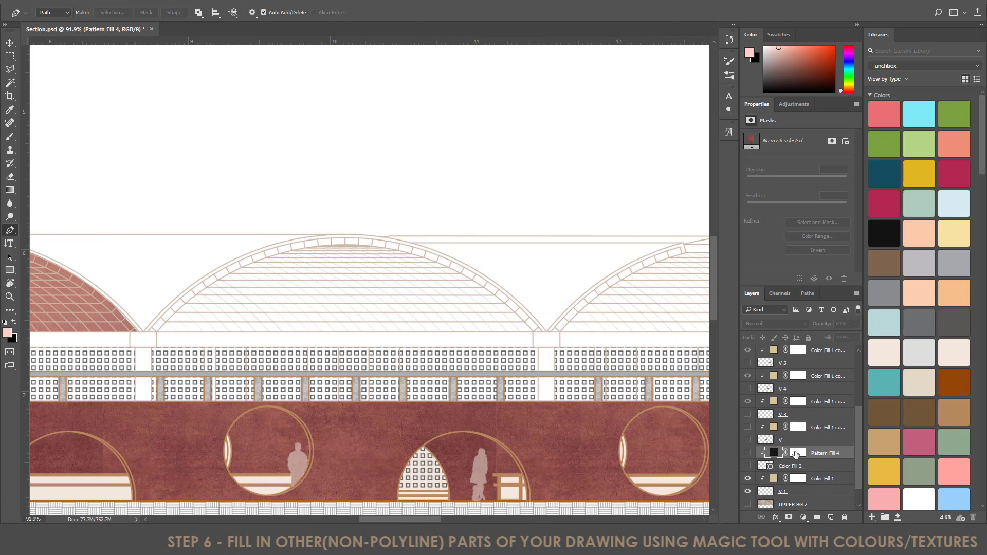
click(747, 441)
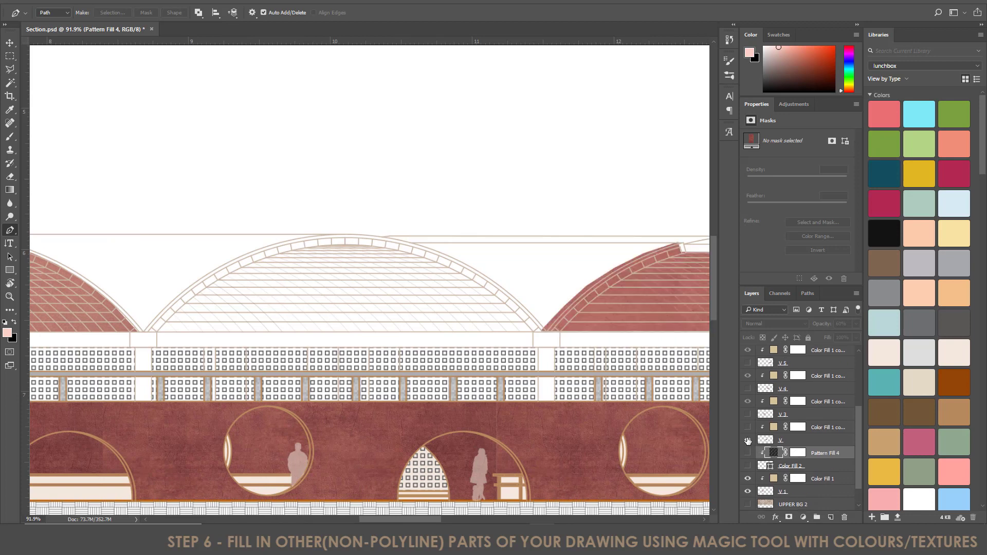
click(748, 415)
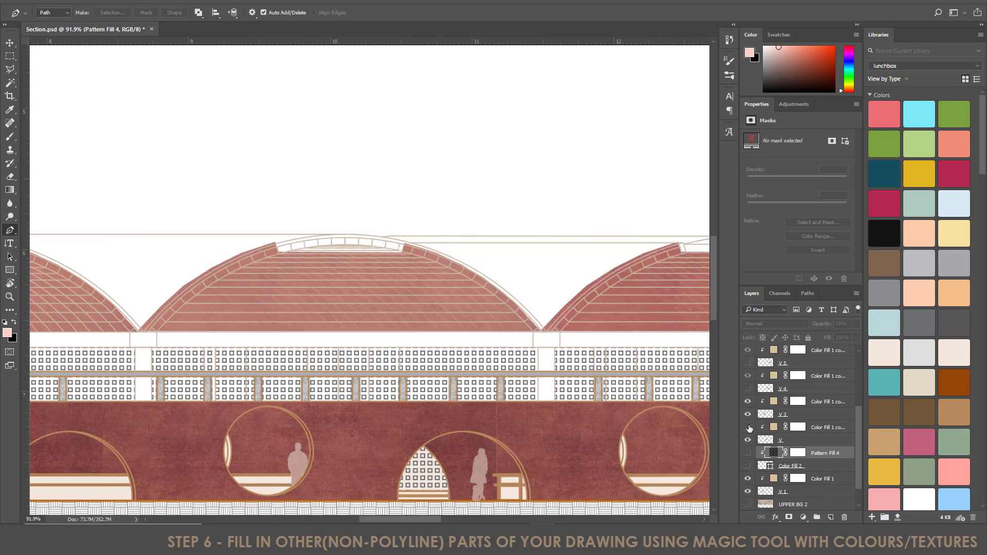
click(748, 427)
click(748, 389)
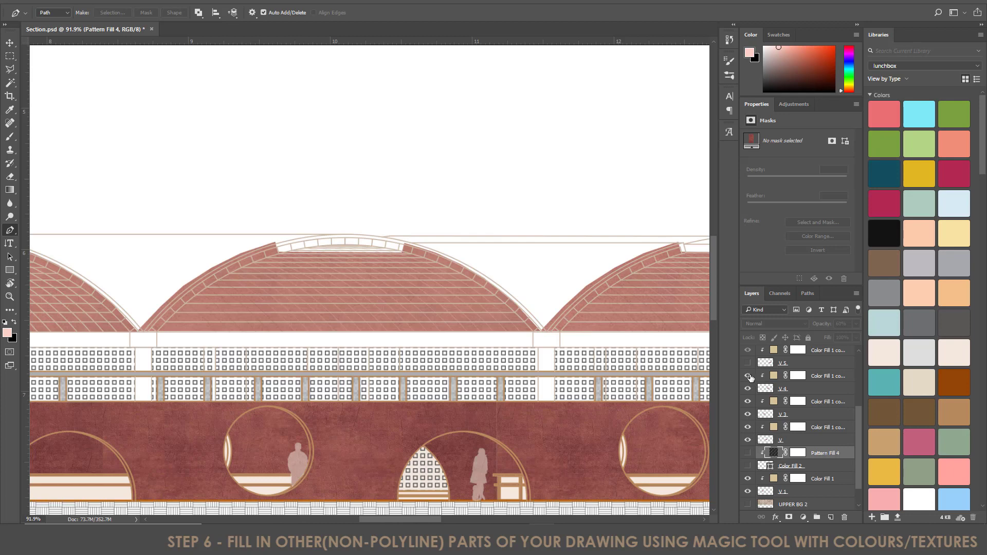
scroll(750, 378, up, 1)
click(748, 401)
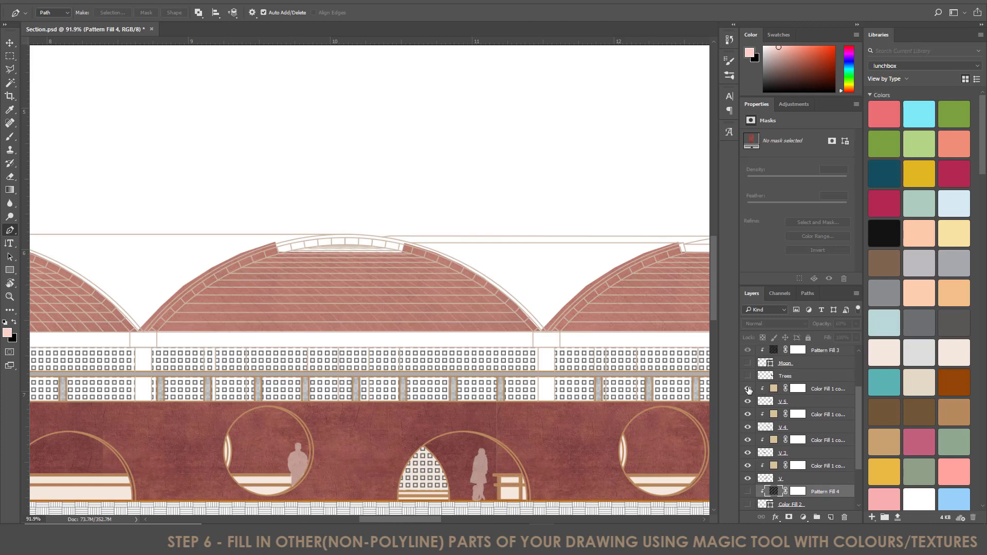
Select the empty curved roof area left of the first dome with the Magic Wand on the Illustrator file layer
scroll(467, 299, down, 3)
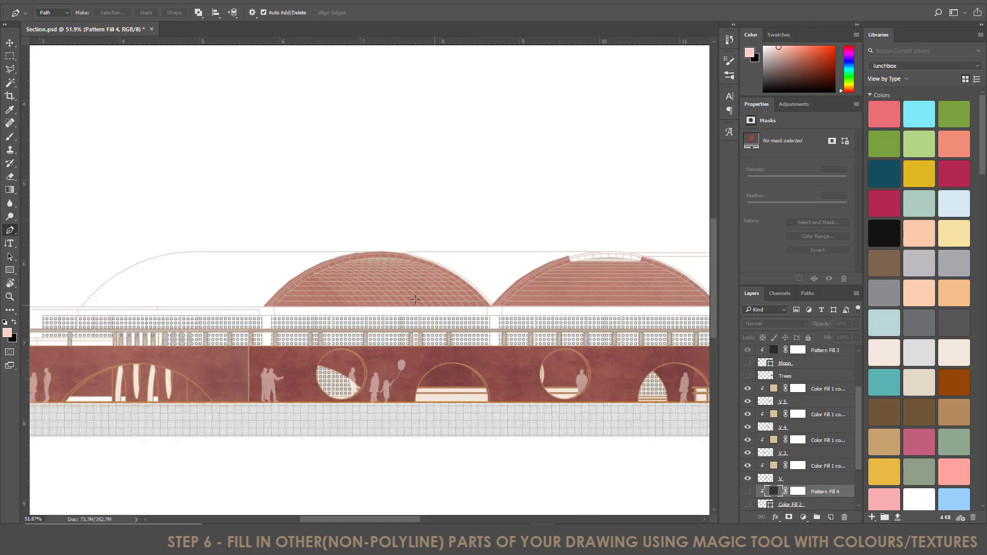
scroll(154, 288, left, 2)
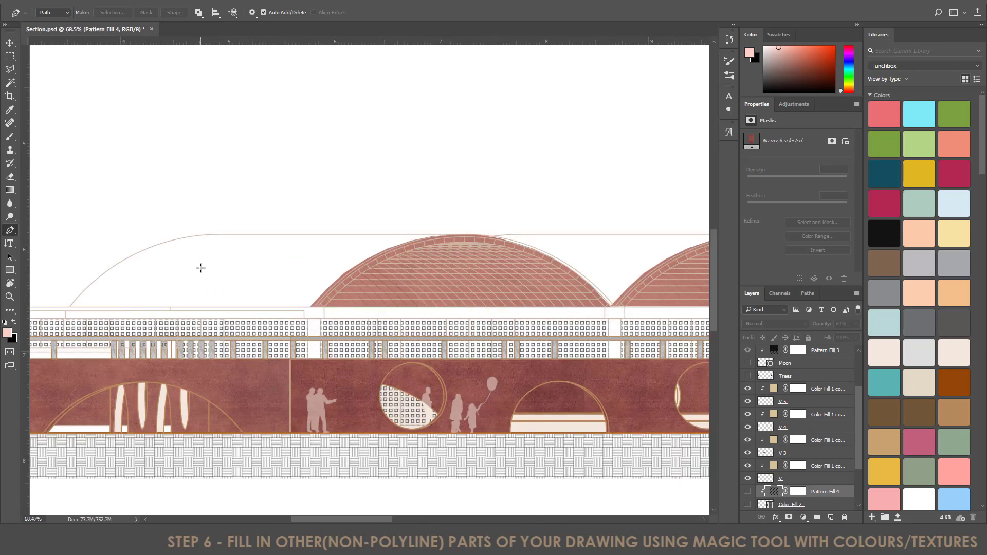
click(201, 268)
key(ctrl+z)
click(10, 83)
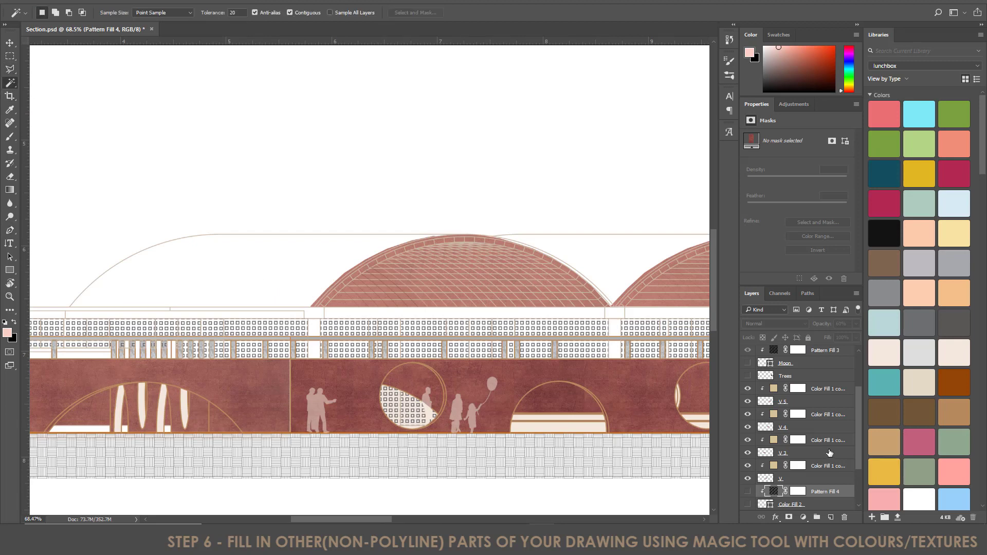
scroll(821, 427, up, 1)
scroll(823, 408, up, 3)
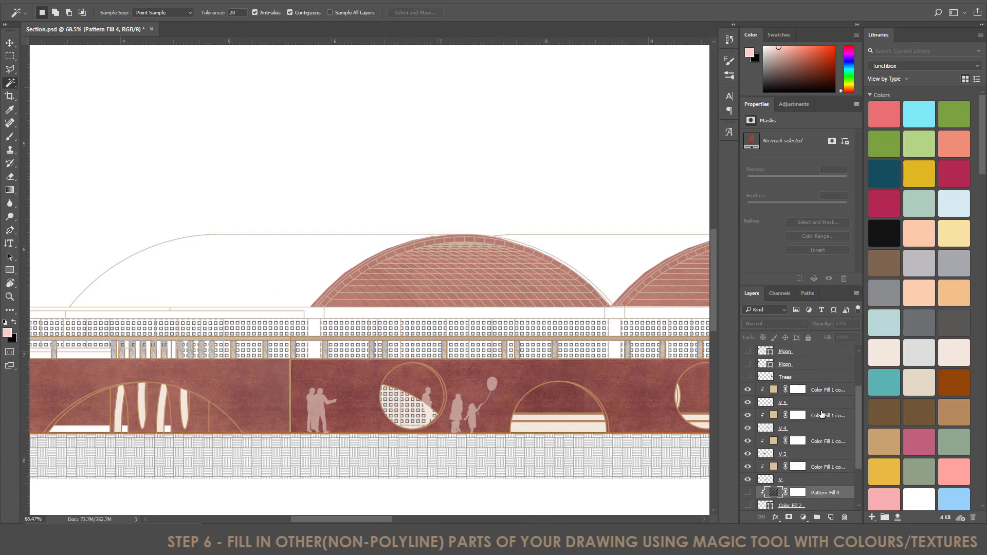
click(815, 390)
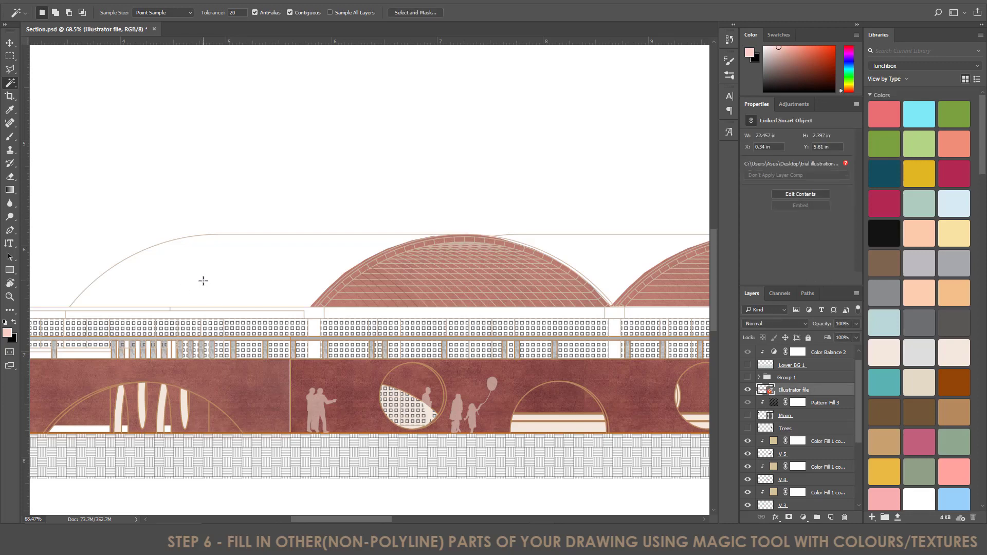
click(204, 280)
Add a Pattern fill layer with the beige stone texture at 100% scale to the selected roof area
click(803, 518)
click(826, 318)
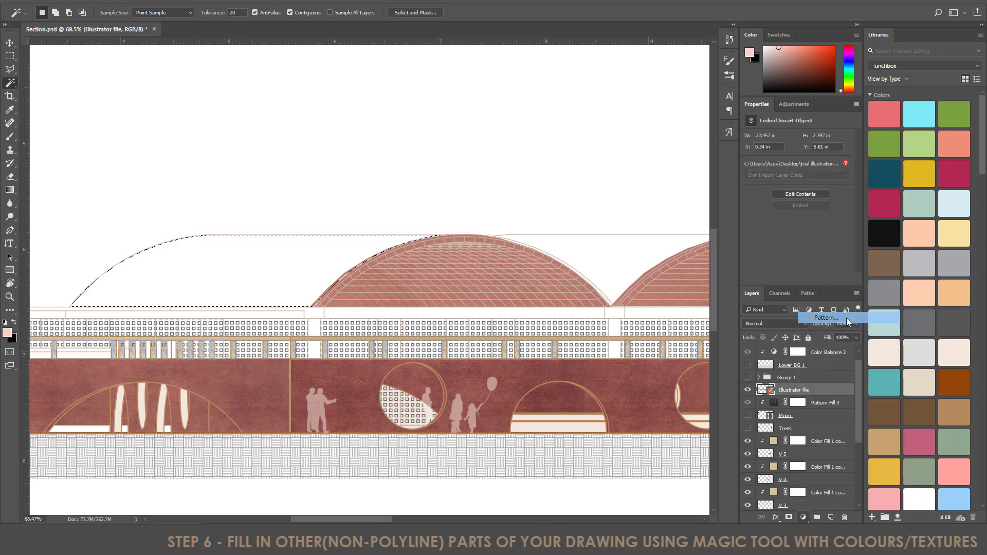
click(674, 217)
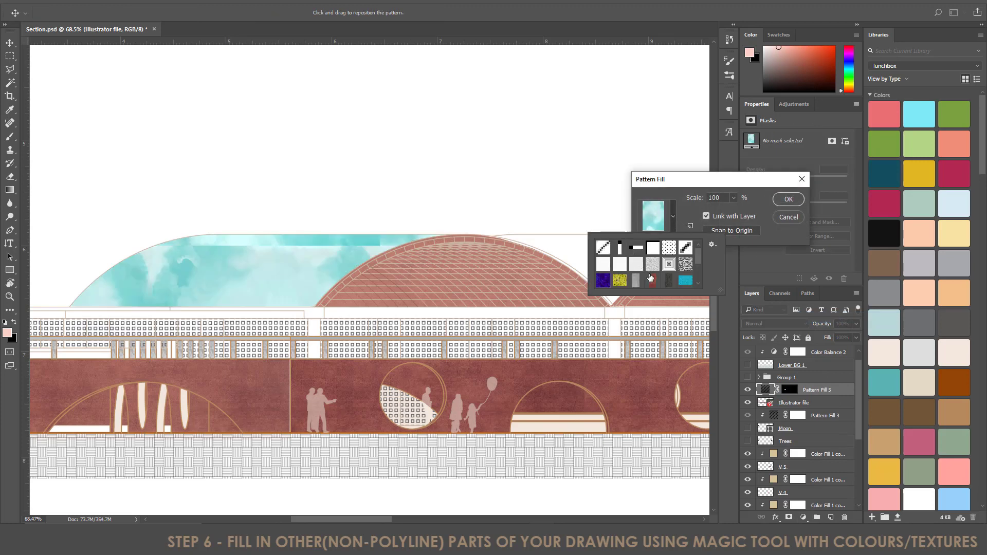
click(636, 281)
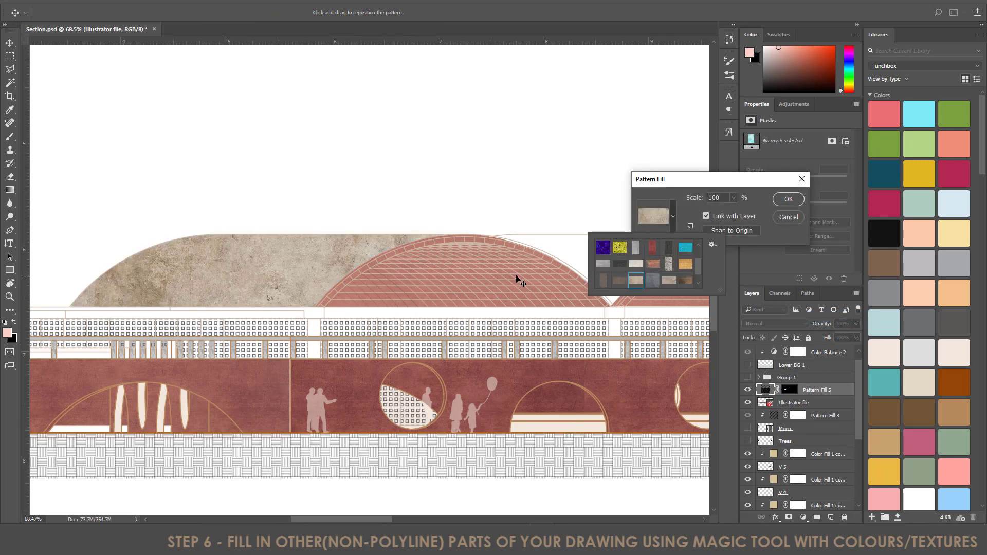
click(788, 199)
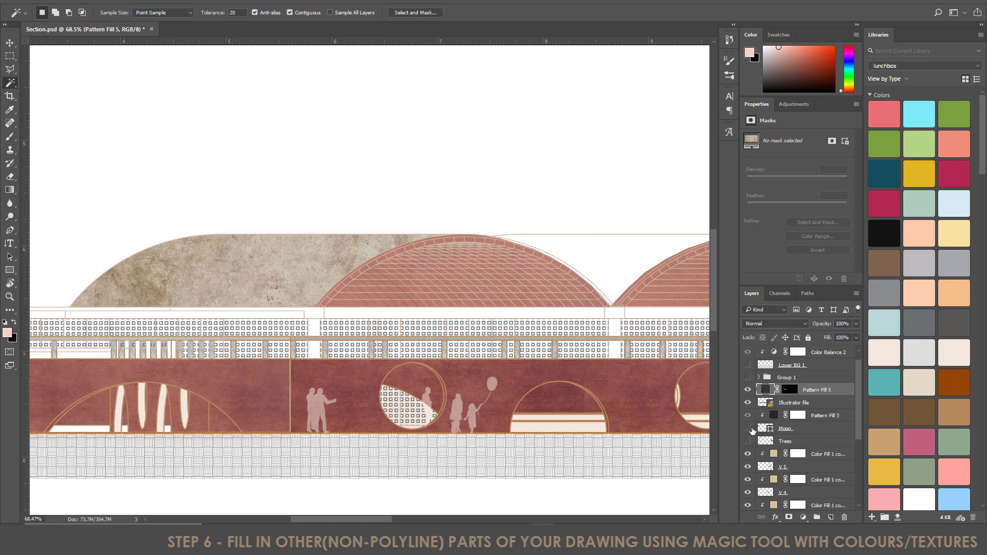
Reposition the beige stone pattern within the roof area and lower its layer opacity to about 46%
double_click(769, 395)
click(897, 243)
double_click(765, 392)
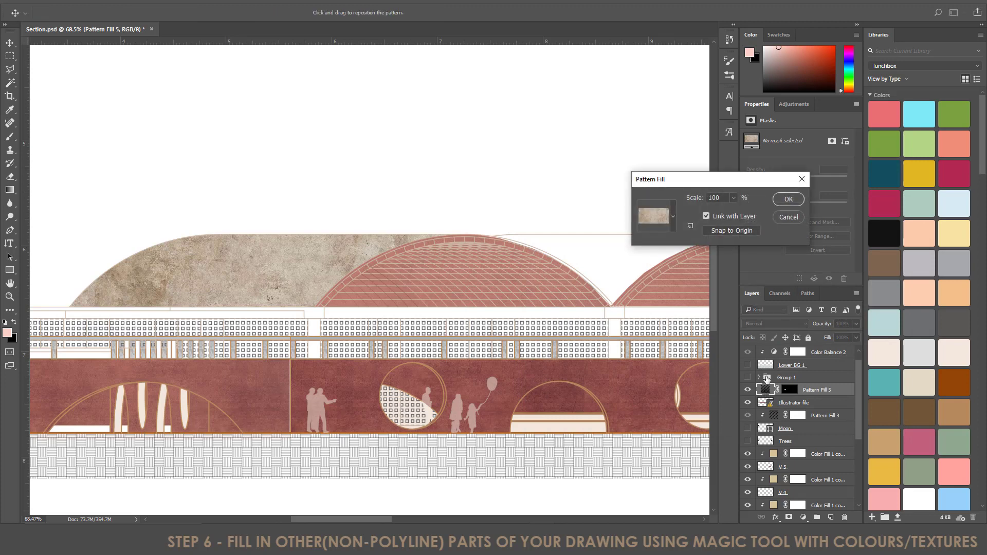
click(673, 216)
click(673, 216)
click(734, 198)
mouse_move(742, 213)
mouse_down()
mouse_move(758, 217)
mouse_move(734, 213)
mouse_up()
drag(299, 278, 498, 224)
click(788, 199)
key(w)
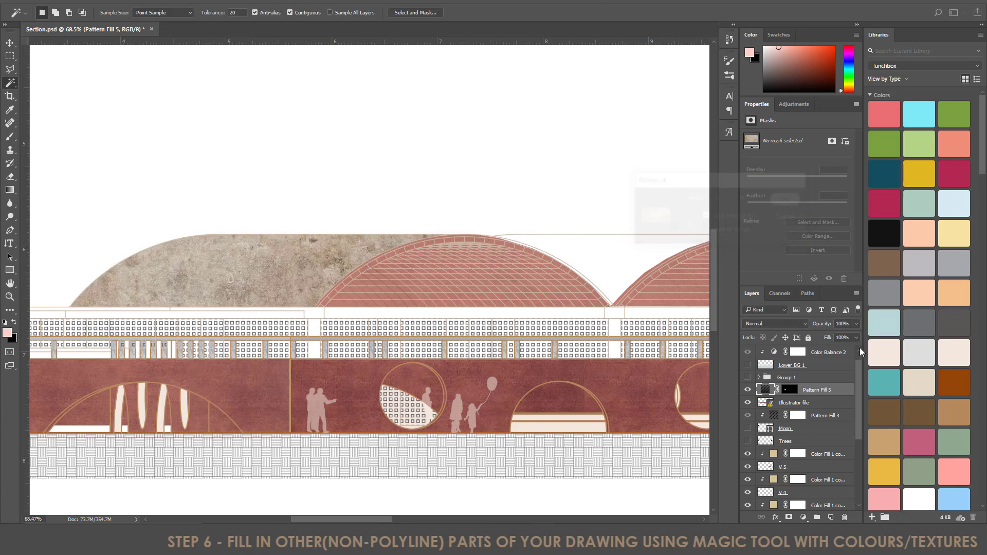
click(856, 323)
drag(855, 334, 830, 337)
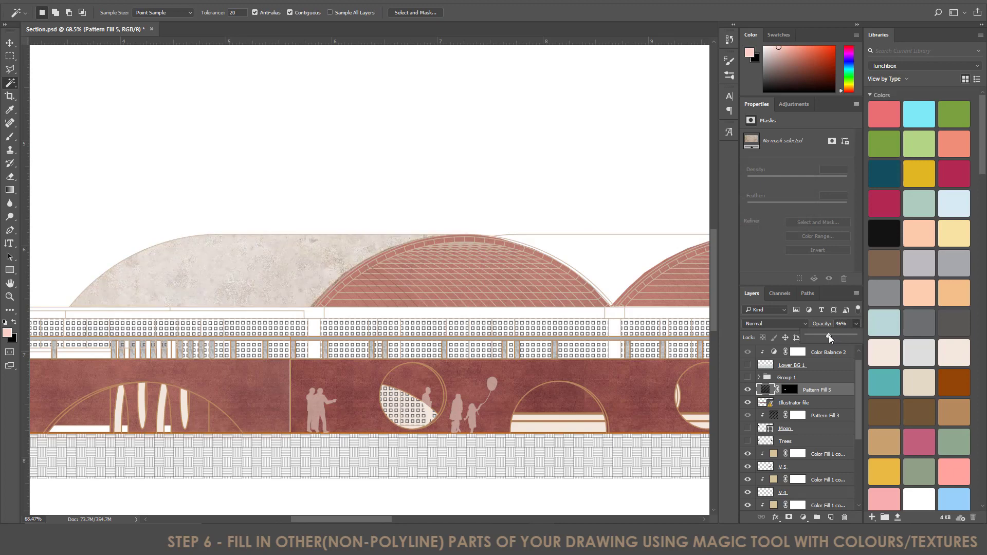
Preview the UPPER BG 2 background, and swap the beige stone pattern fill for the prepared roof textures in Group 1
click(748, 390)
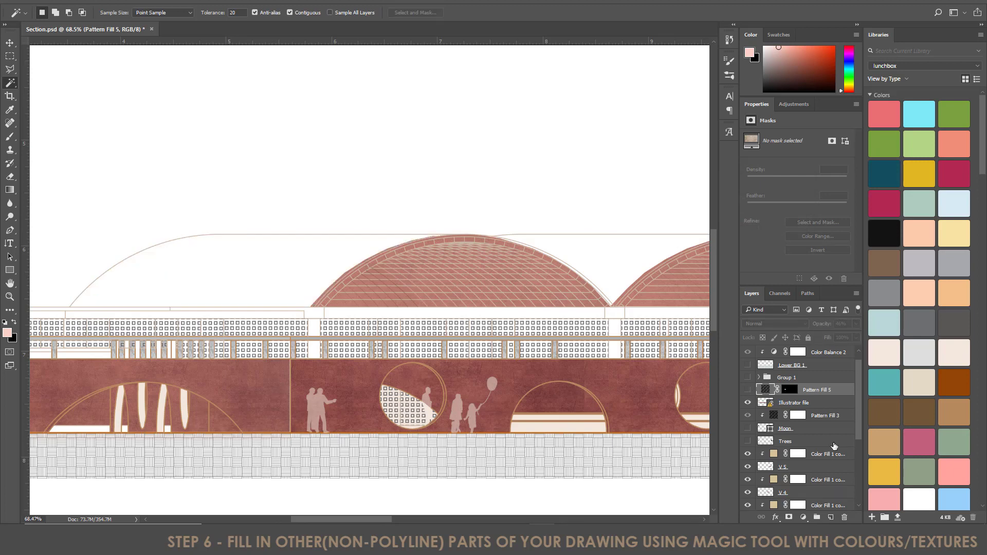
scroll(834, 443, down, 5)
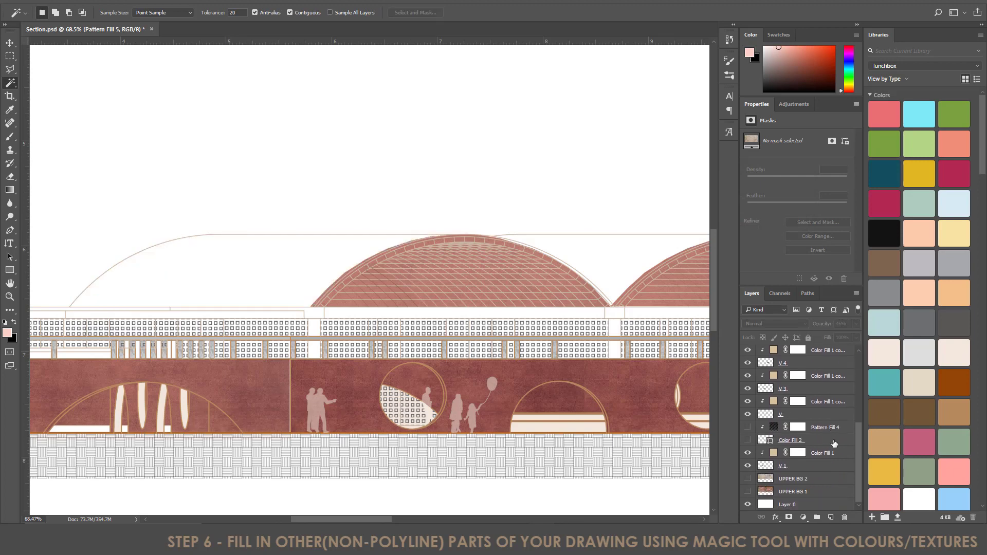
click(748, 478)
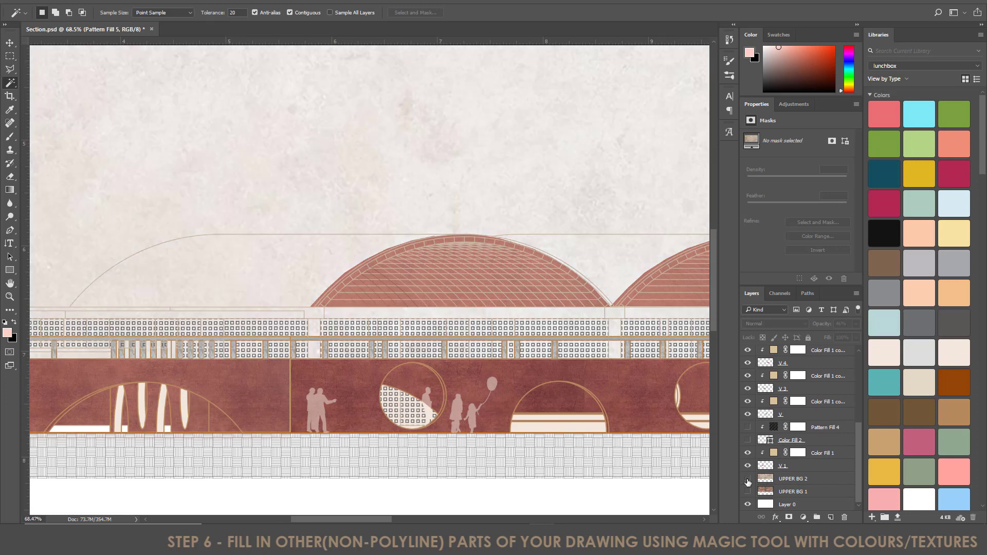
click(748, 479)
scroll(749, 437, up, 5)
click(749, 392)
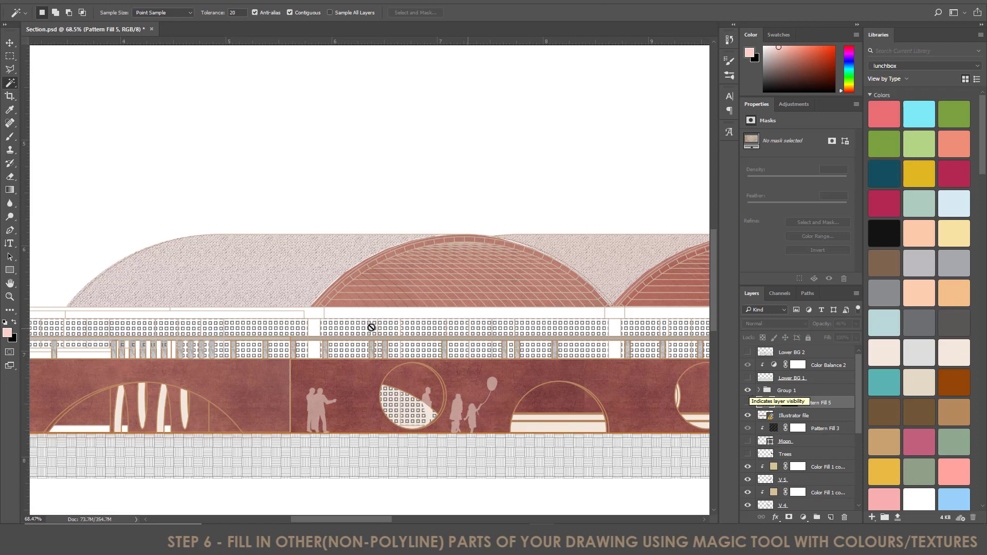
Show the second dome's Color Fill 2 and Pattern Fill 4 again and review the roofs along the whole elevation
scroll(227, 280, down, 4)
scroll(236, 285, up, 4)
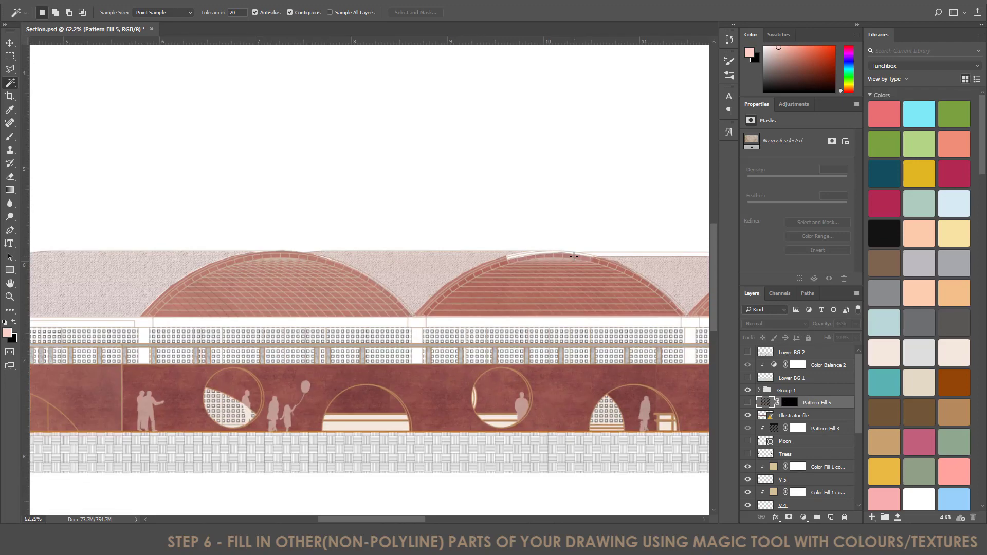
scroll(465, 306, down, 2)
scroll(377, 337, down, 3)
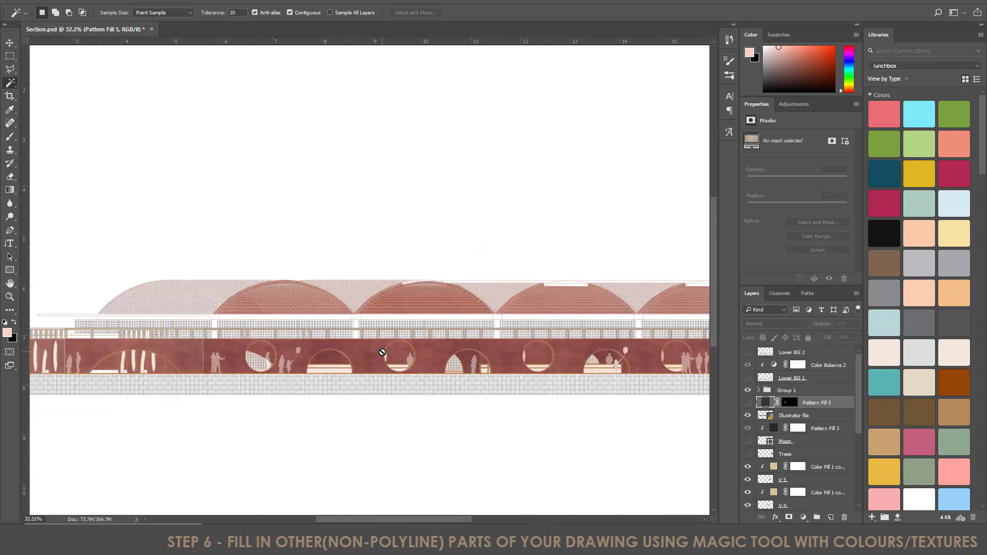
scroll(777, 453, down, 2)
scroll(777, 453, down, 3)
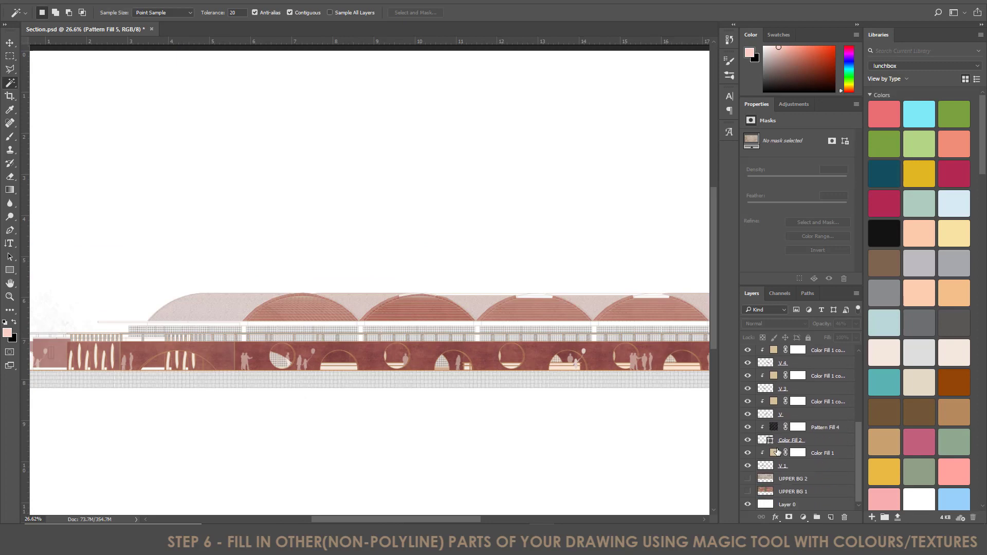
scroll(805, 481, up, 5)
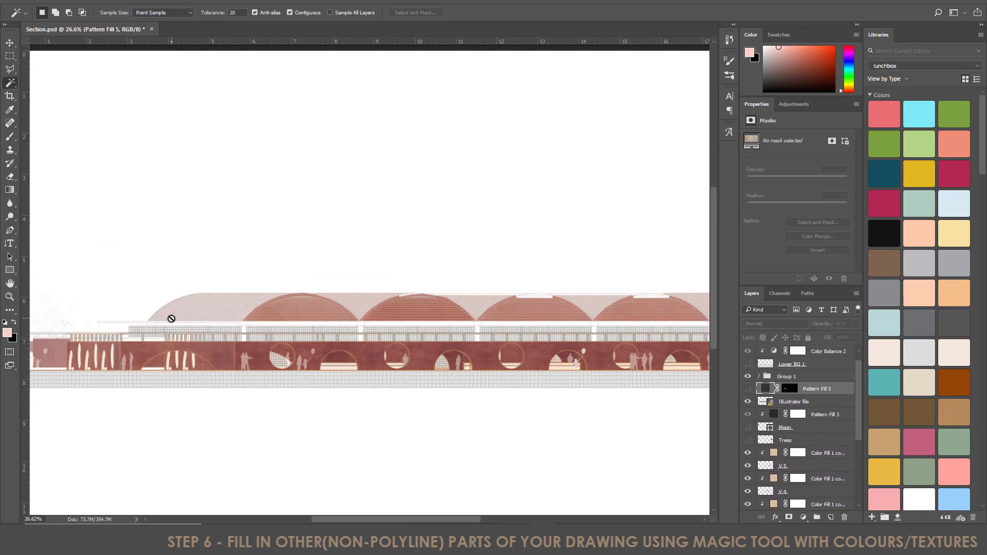
Select the narrow band between the roof slab and the perforated screen with the Magic Wand on the Illustrator file layer
scroll(130, 324, up, 3)
scroll(134, 353, up, 5)
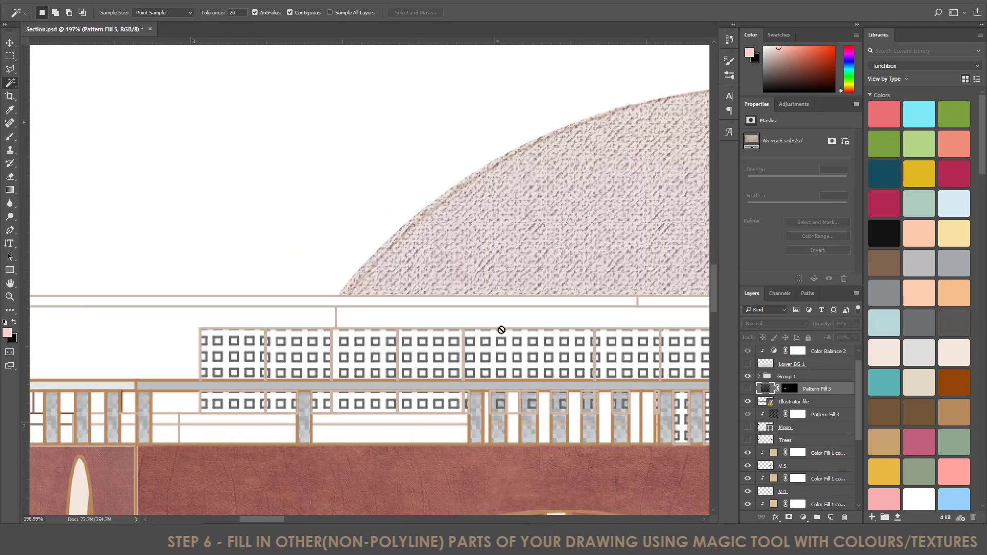
click(394, 369)
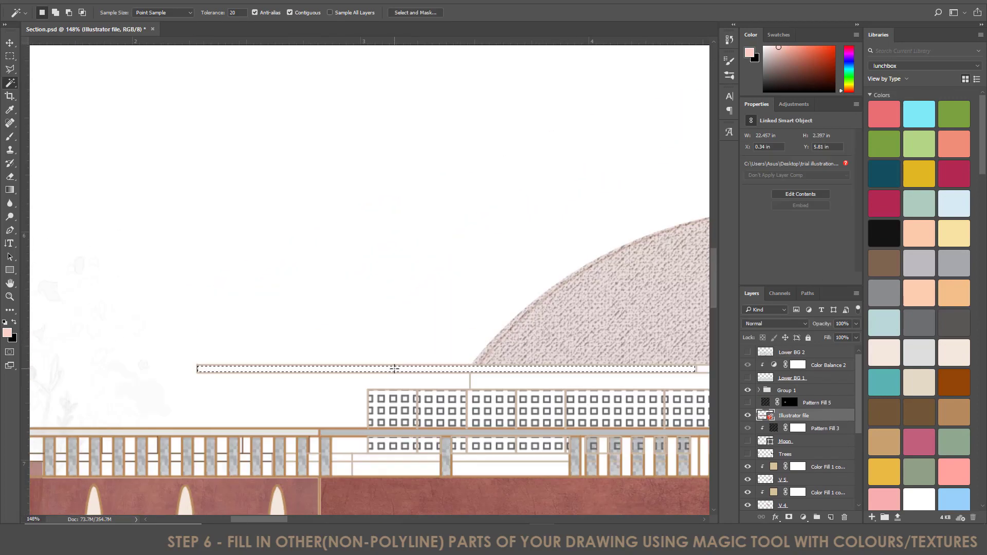
scroll(296, 371, down, 3)
scroll(295, 371, up, 1)
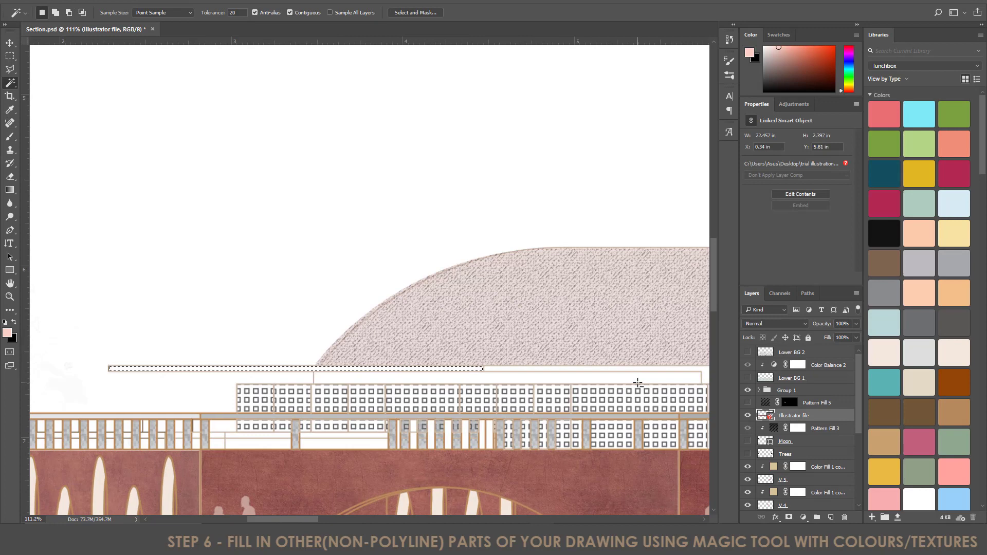
click(582, 381)
Add a Pattern fill layer with the coarse grey speckled texture at 100% scale to the selected band
click(804, 517)
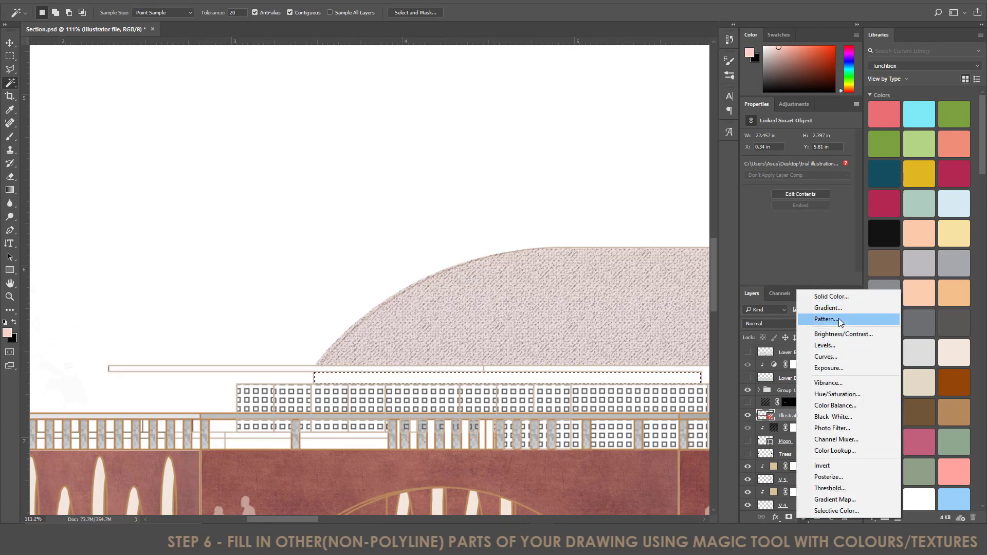
click(839, 319)
click(673, 224)
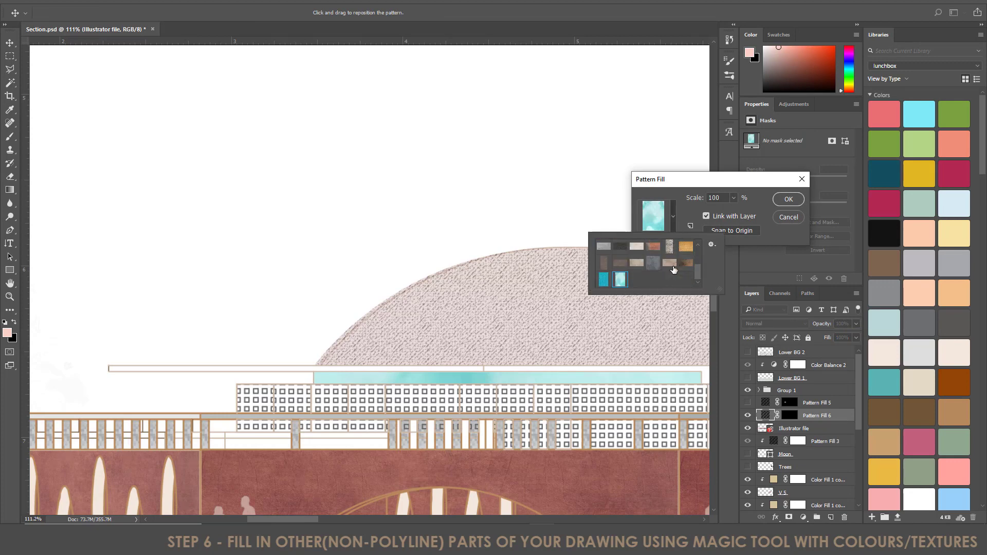
scroll(673, 269, up, 5)
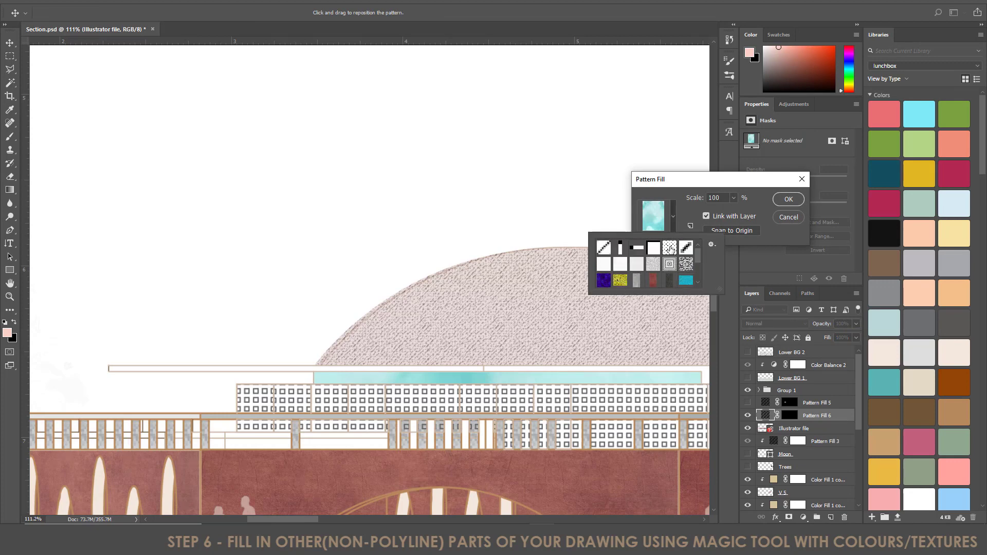
click(670, 249)
click(637, 265)
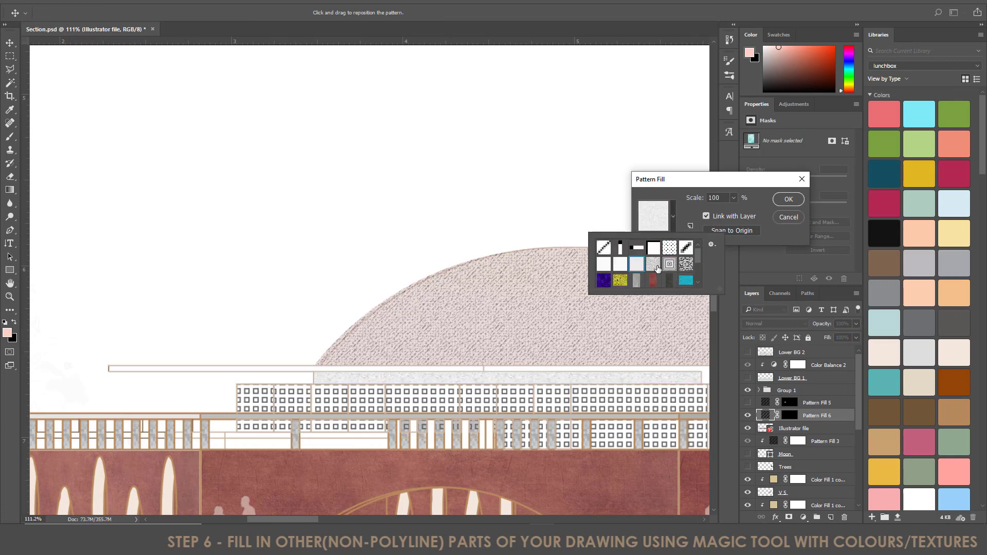
click(652, 265)
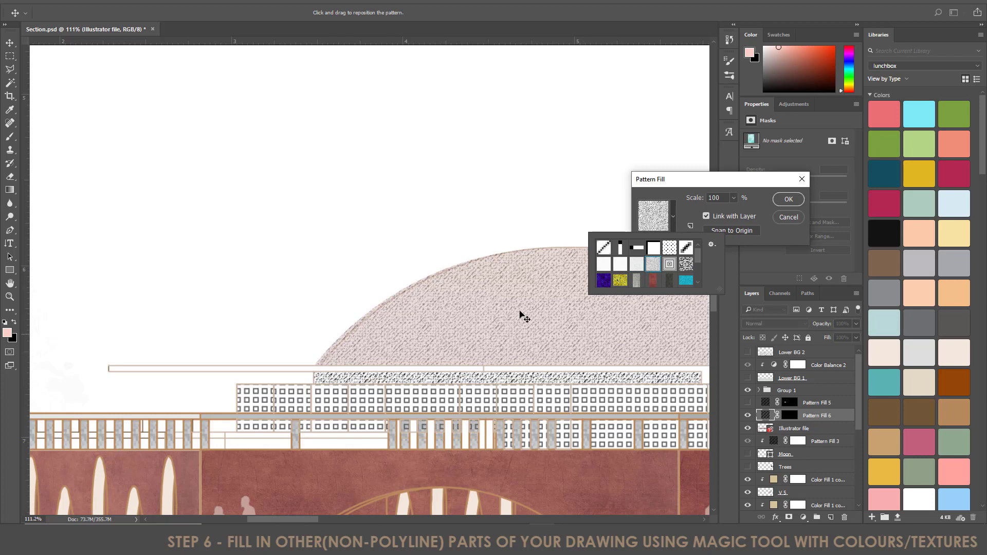
click(790, 207)
click(792, 202)
key(w)
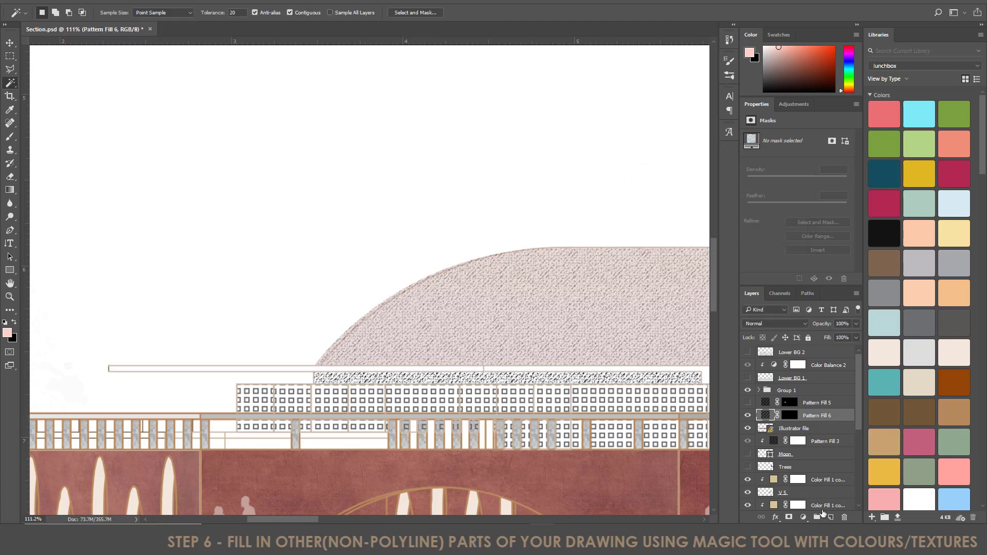
Add a solid pink #fbcfc5 colour fill over the band, clip it to the speckled Pattern Fill 6, and set its opacity to 30%
click(803, 517)
click(825, 297)
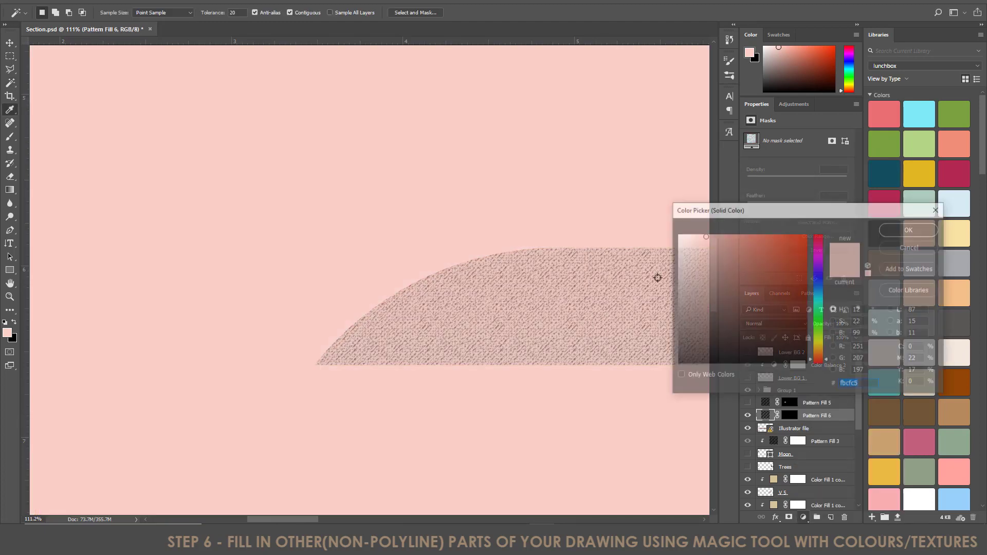
click(910, 231)
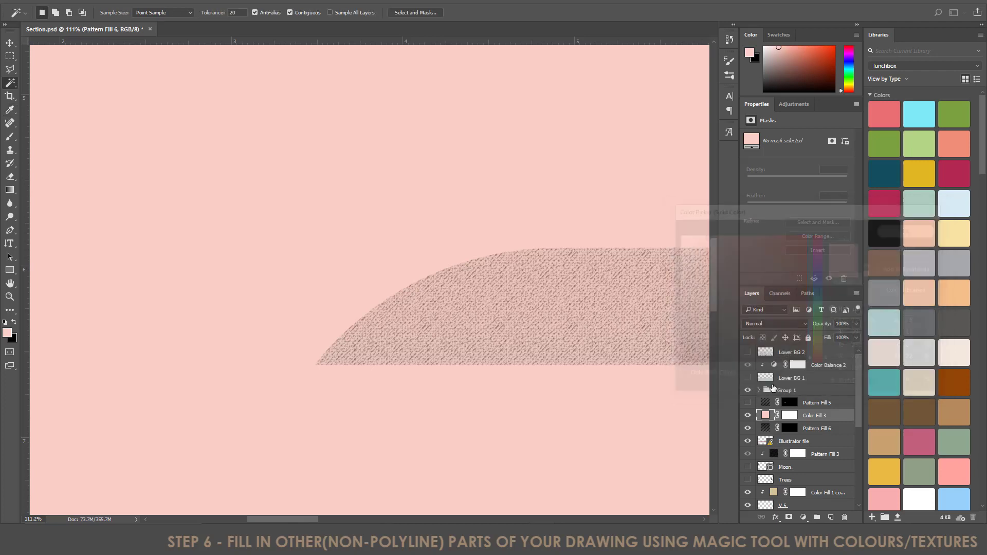
alt+click(764, 421)
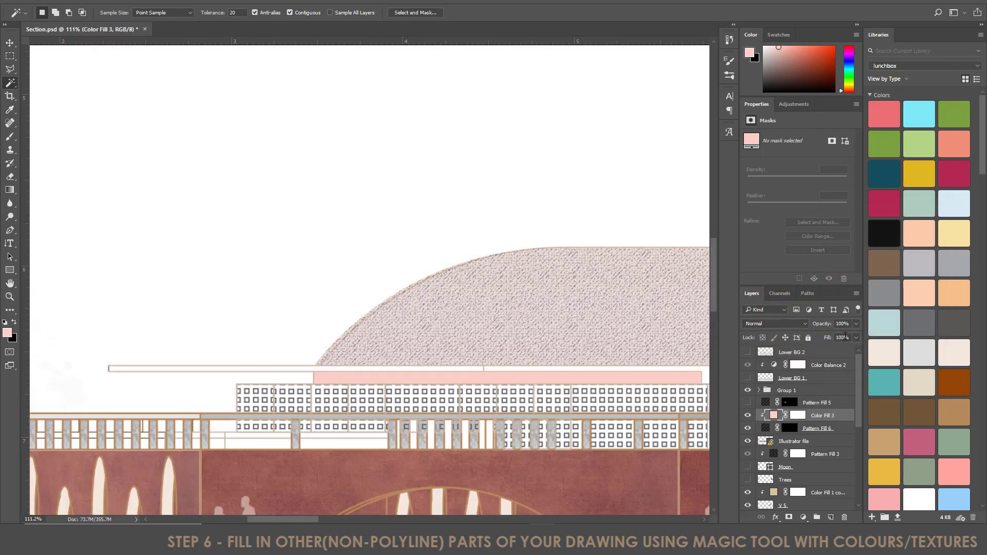
drag(827, 335, 822, 338)
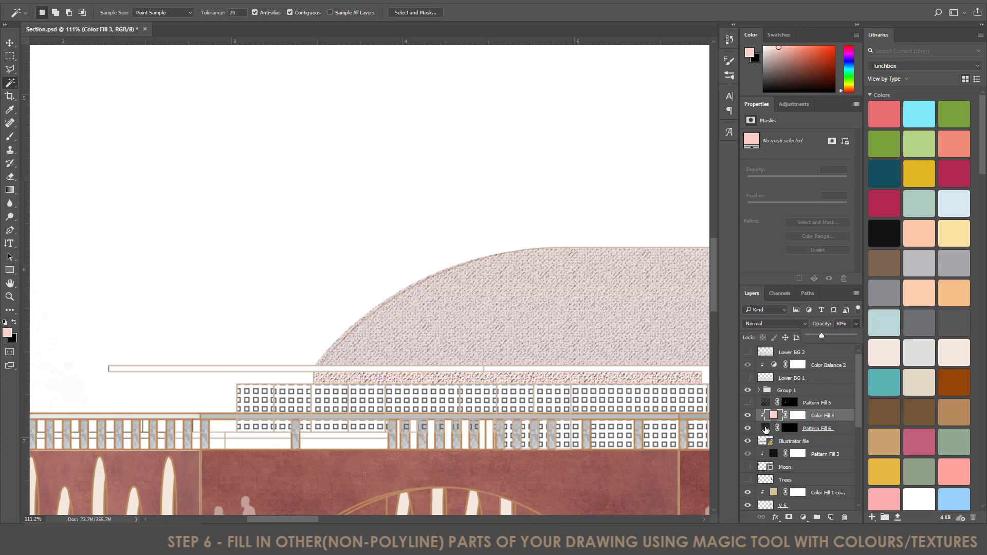
Compare the band with and without its pink tint, hide Color Fill 3 and Pattern Fill 6, and select the white Layer 0
click(747, 415)
click(748, 415)
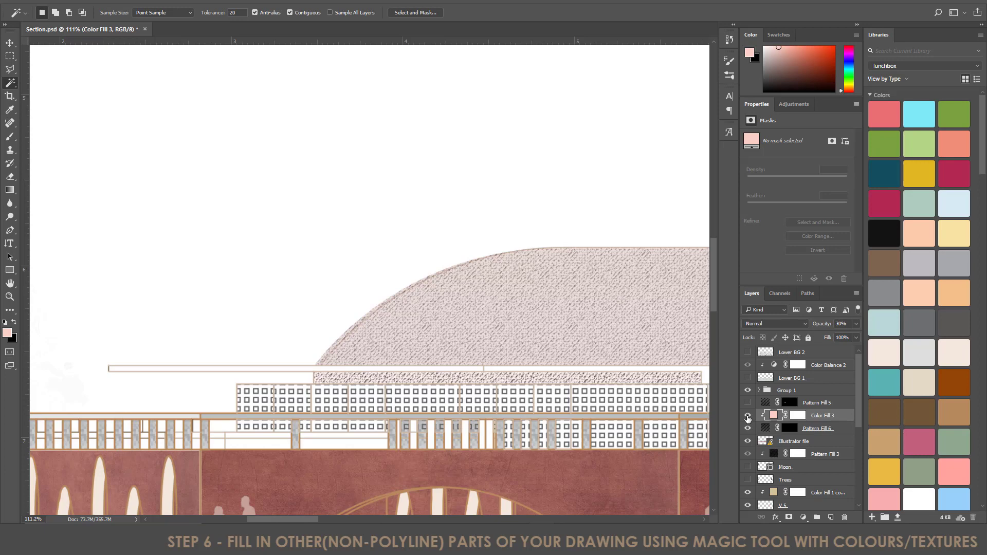
click(748, 415)
click(748, 428)
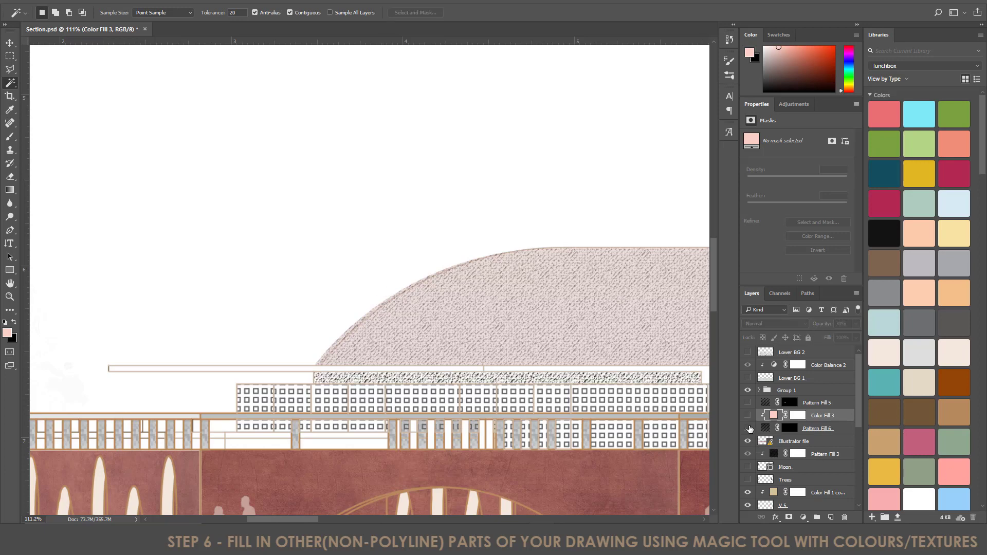
click(10, 43)
click(240, 127)
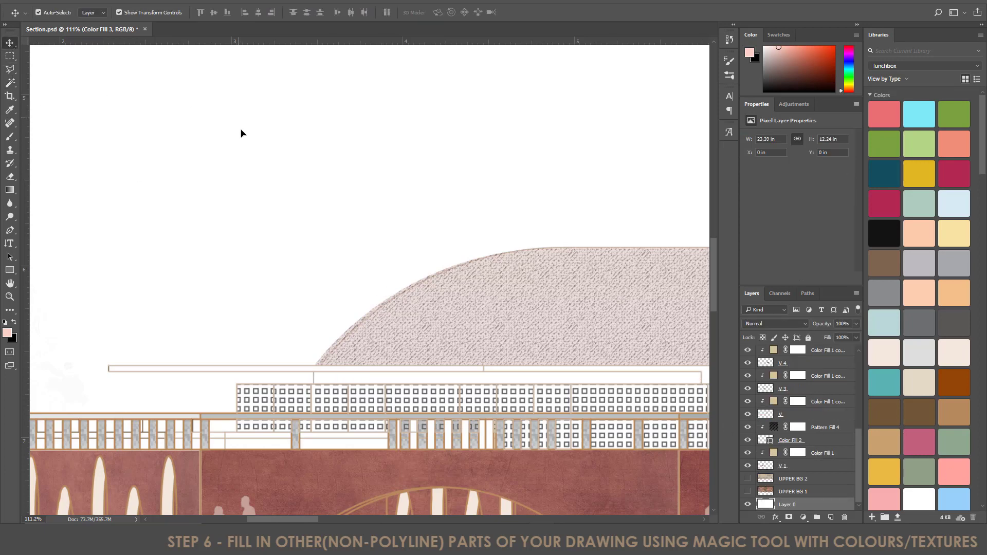
Review the filled roofs, screens and wall openings along the whole elevation, both close up and on the full canvas
scroll(301, 232, down, 2)
scroll(302, 232, down, 3)
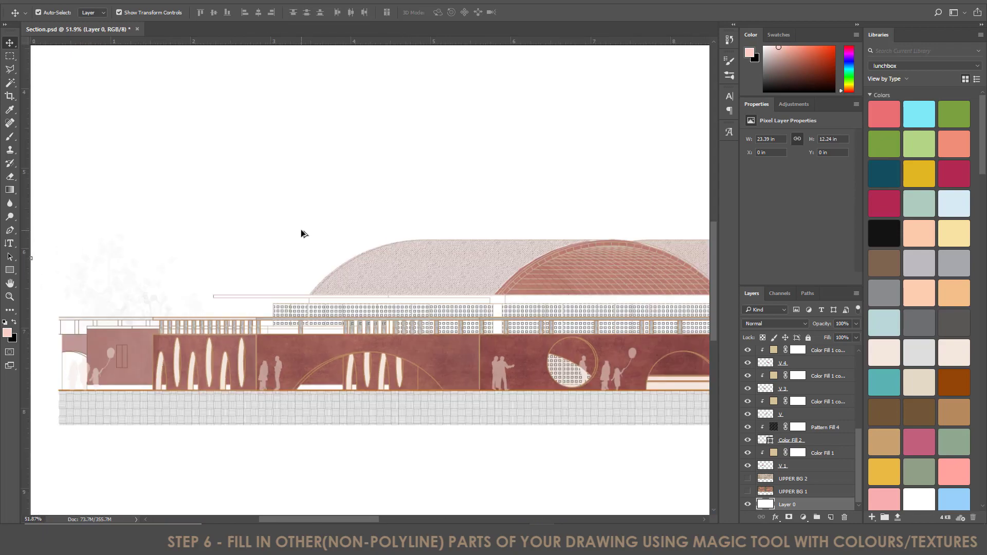
scroll(523, 331, up, 3)
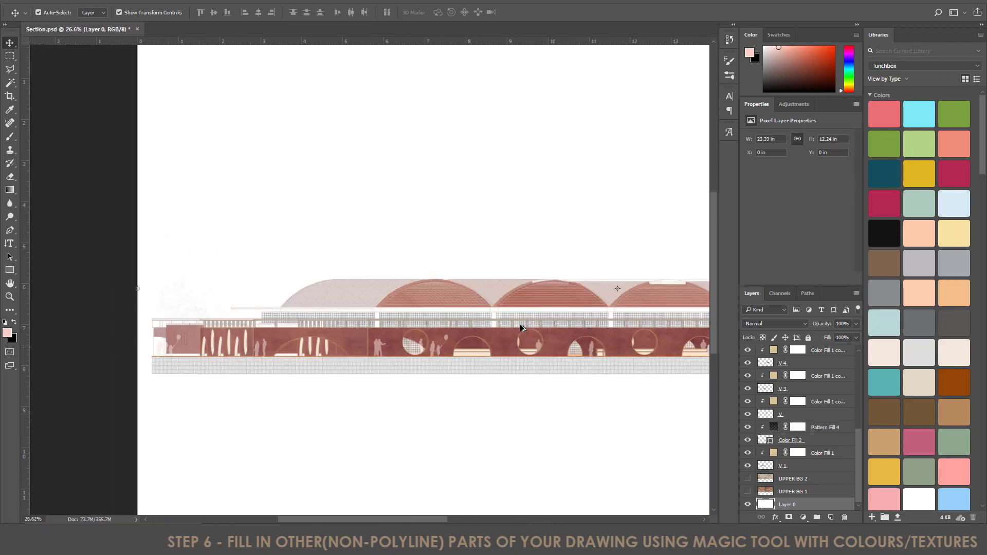
scroll(378, 391, down, 4)
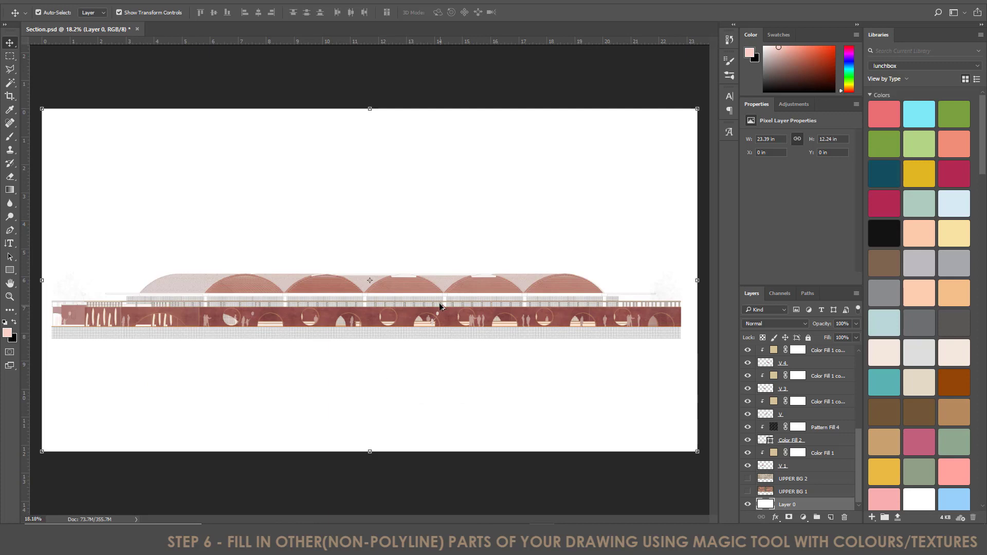
scroll(196, 296, up, 5)
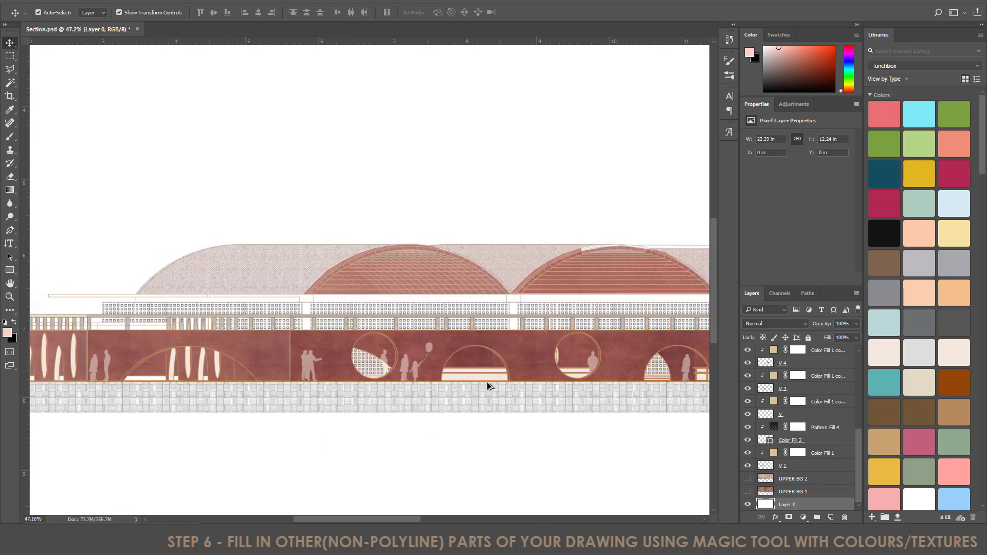
scroll(541, 401, down, 1)
scroll(231, 313, up, 1)
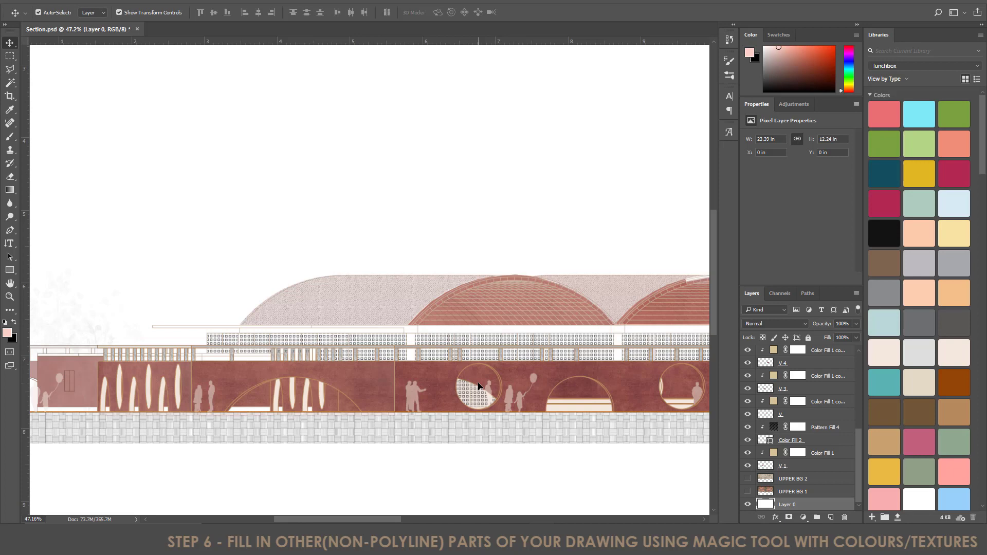
scroll(478, 386, down, 1)
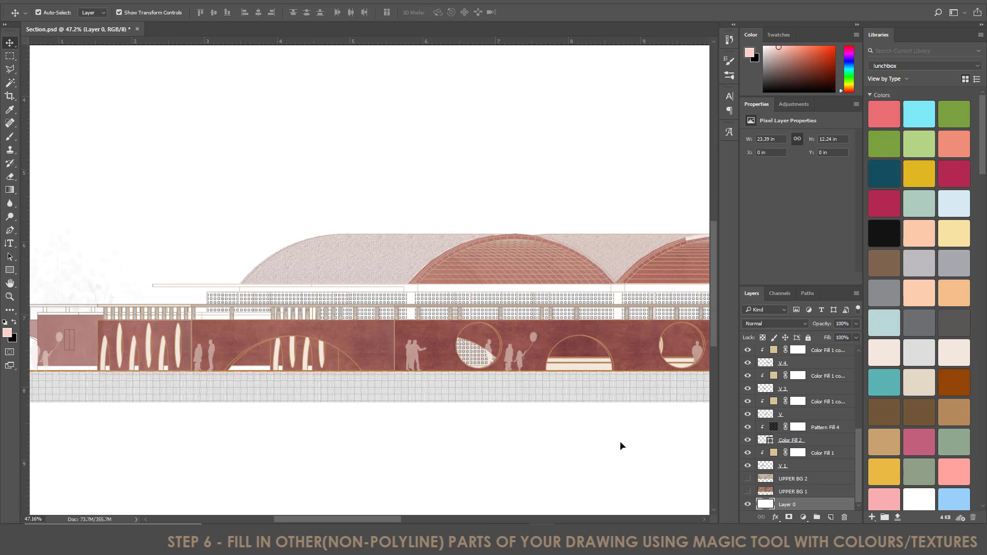
click(747, 478)
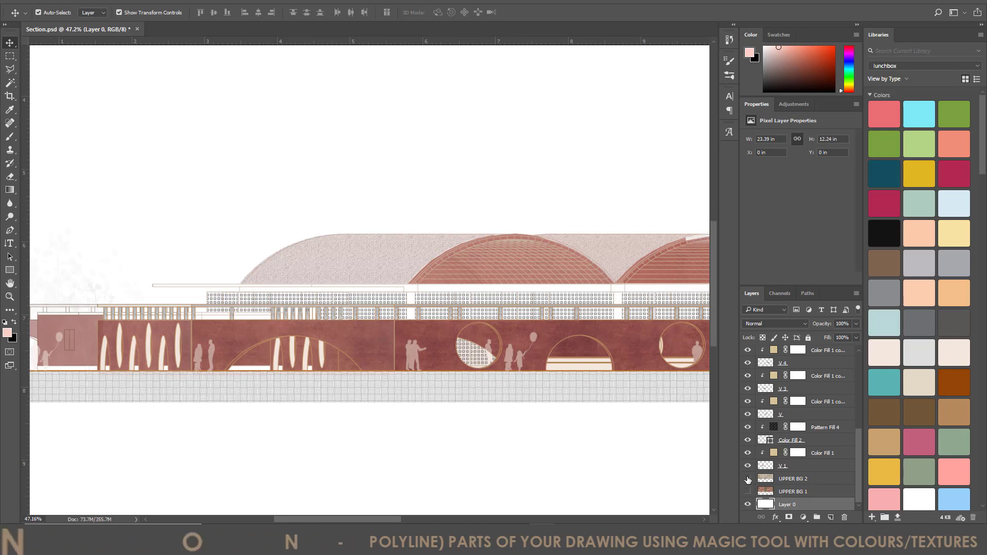
scroll(553, 433, up, 3)
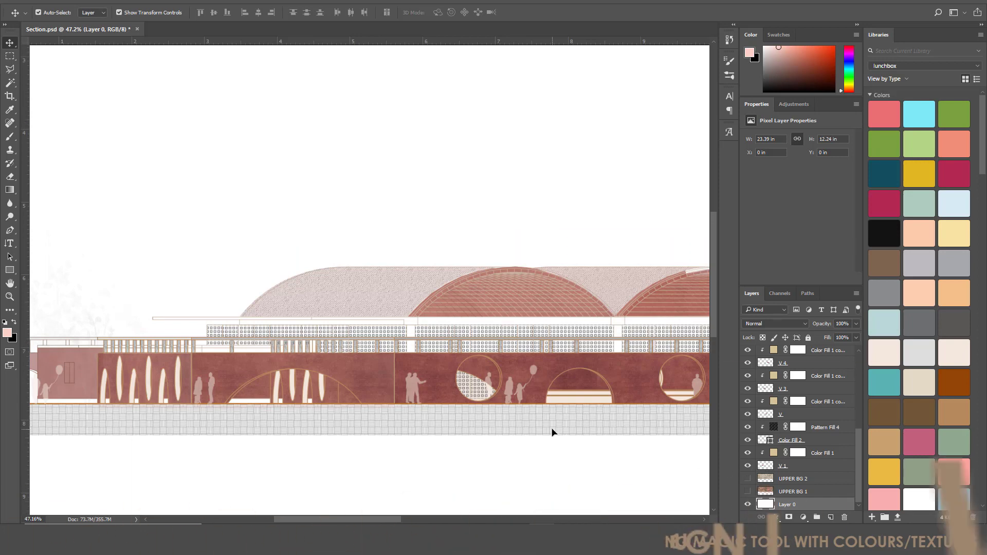
scroll(477, 418, down, 3)
scroll(262, 335, down, 2)
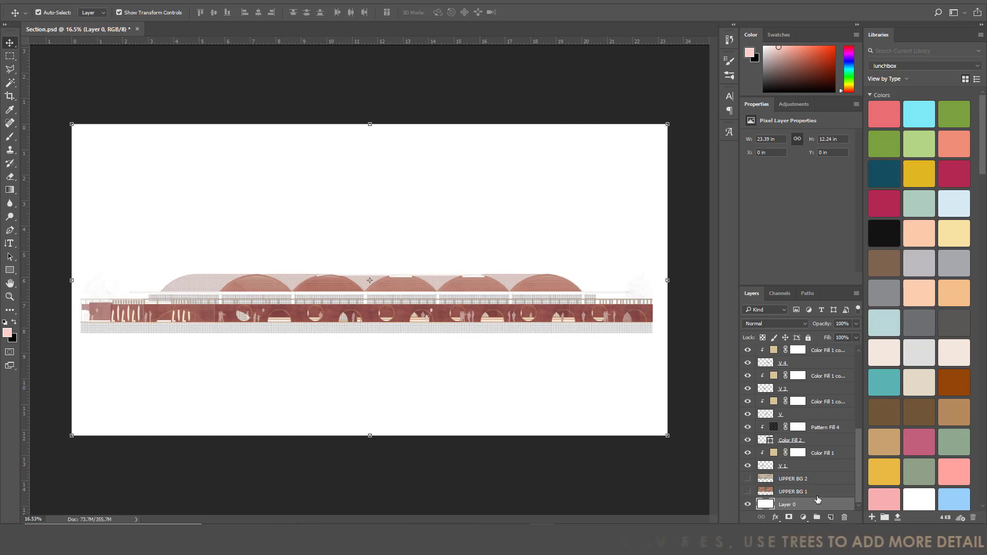
Show the UPPER BG 2 sky texture behind the elevation, compare the sky with and without it, and select its layer
click(748, 478)
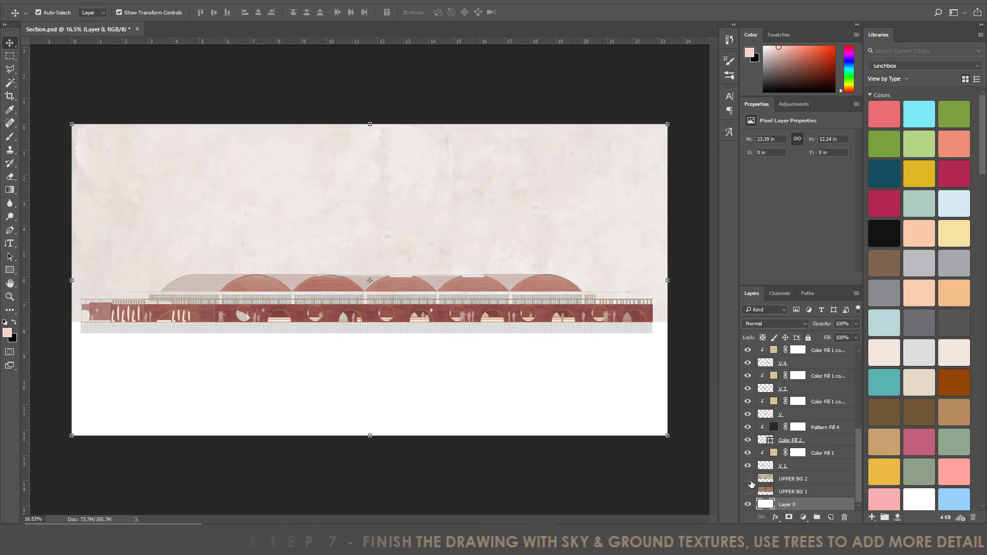
click(748, 479)
click(748, 479)
click(460, 209)
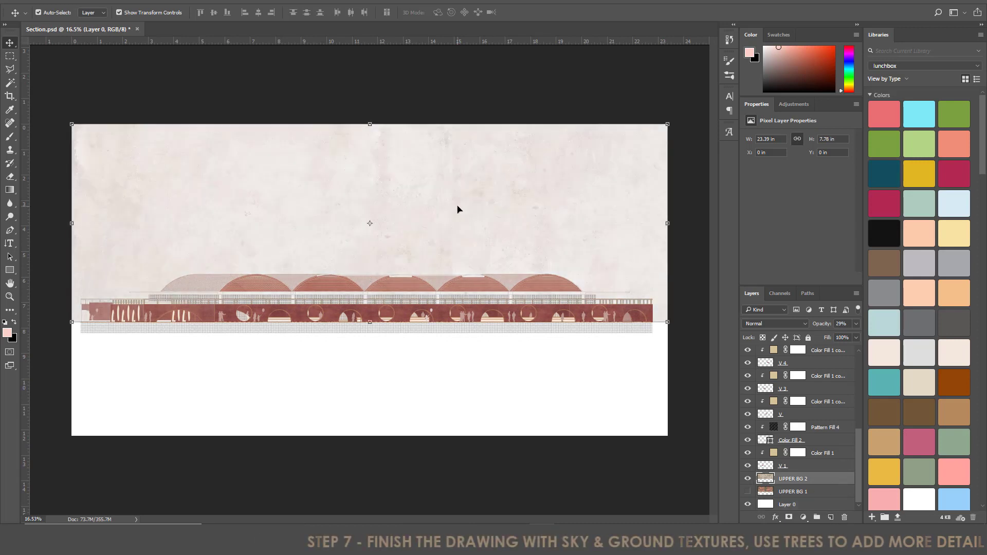
Show the UPPER BG 1 texture beneath UPPER BG 2 to deepen the sky, and check the opacity of both layers
click(749, 491)
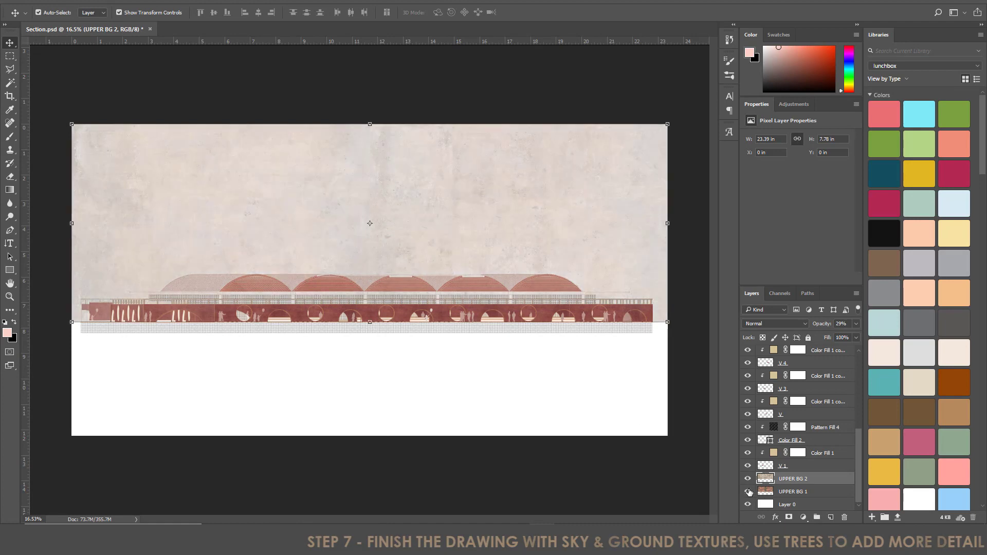
click(748, 492)
click(748, 492)
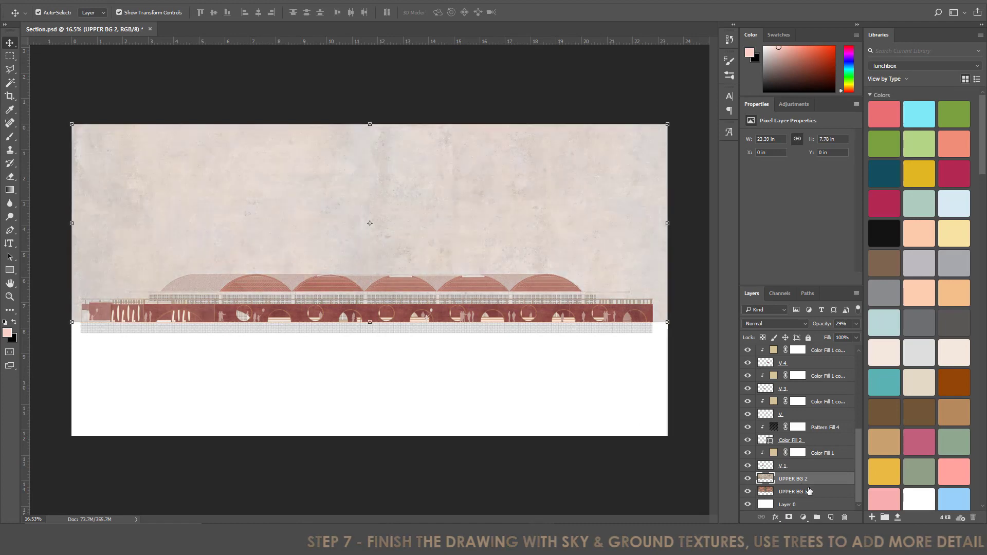
click(808, 492)
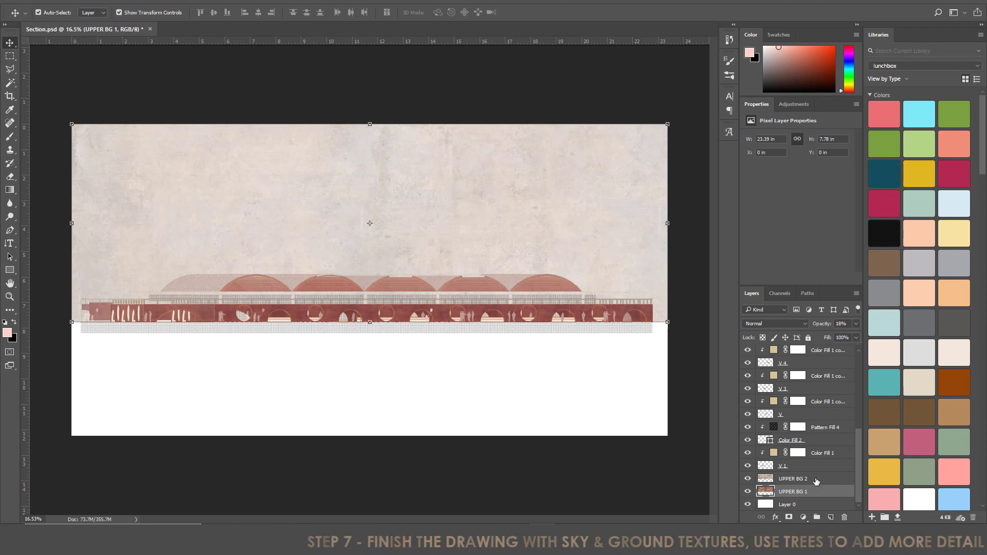
click(817, 479)
drag(825, 493, 812, 484)
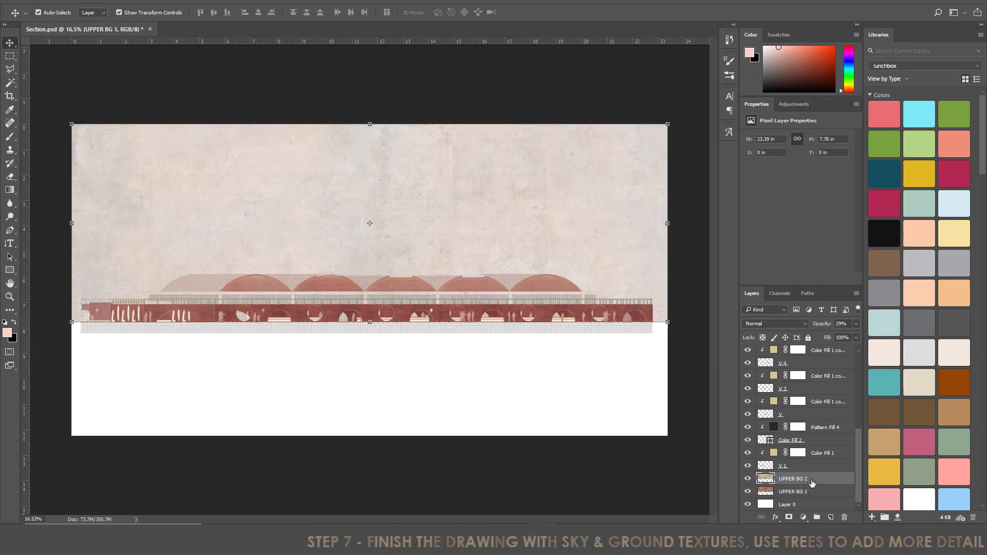
Show the Lower BG 2 and Lower BG 1 textures to cover the ground below the building
scroll(812, 483, up, 5)
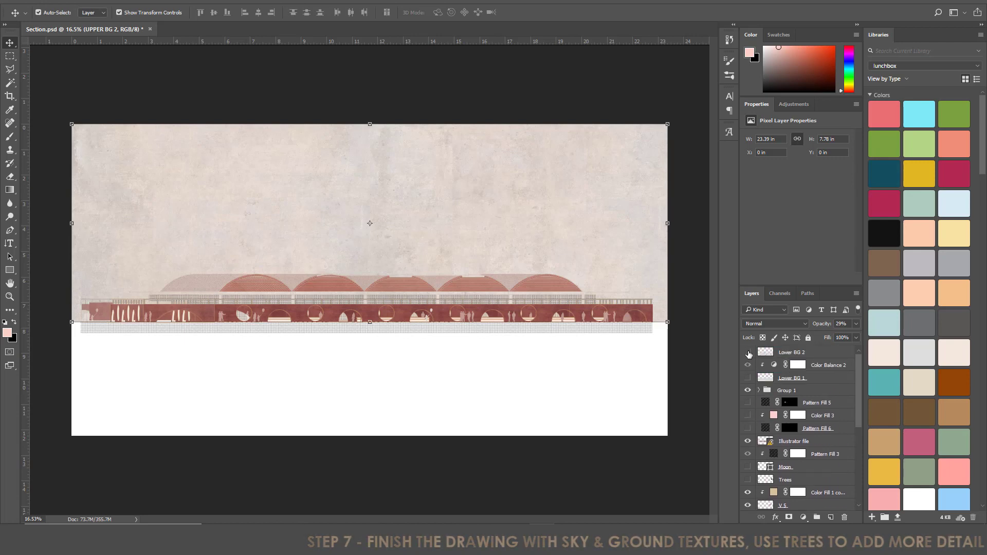
click(748, 353)
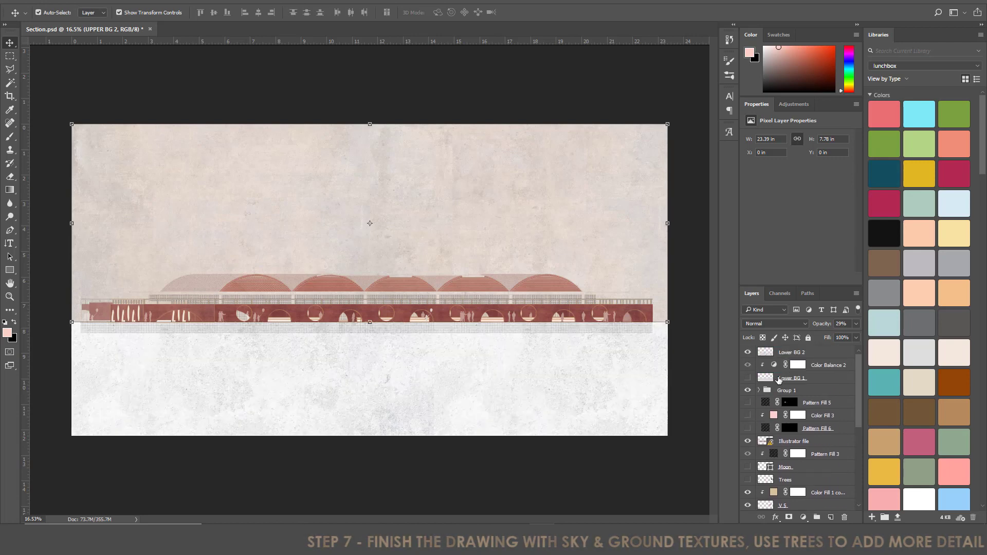
click(748, 380)
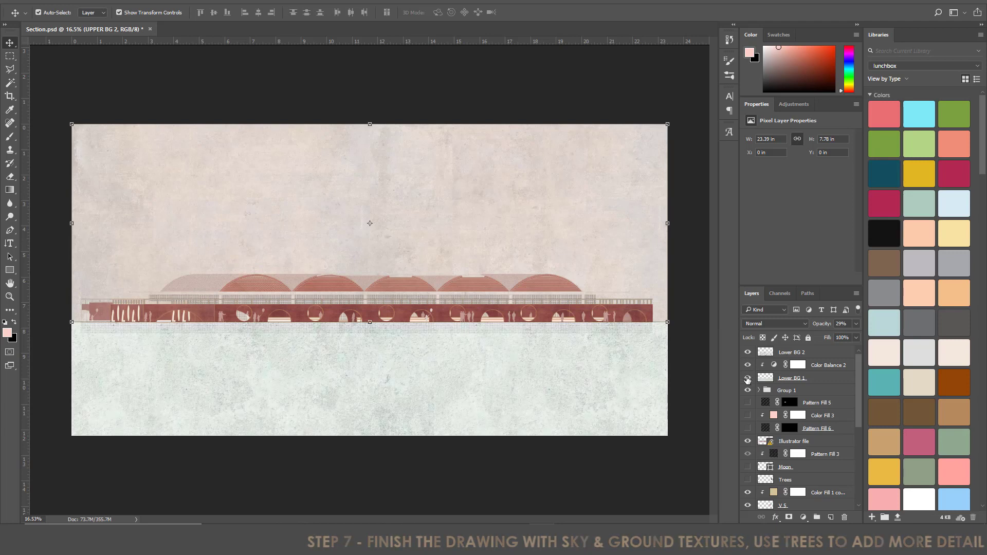
click(748, 380)
click(748, 380)
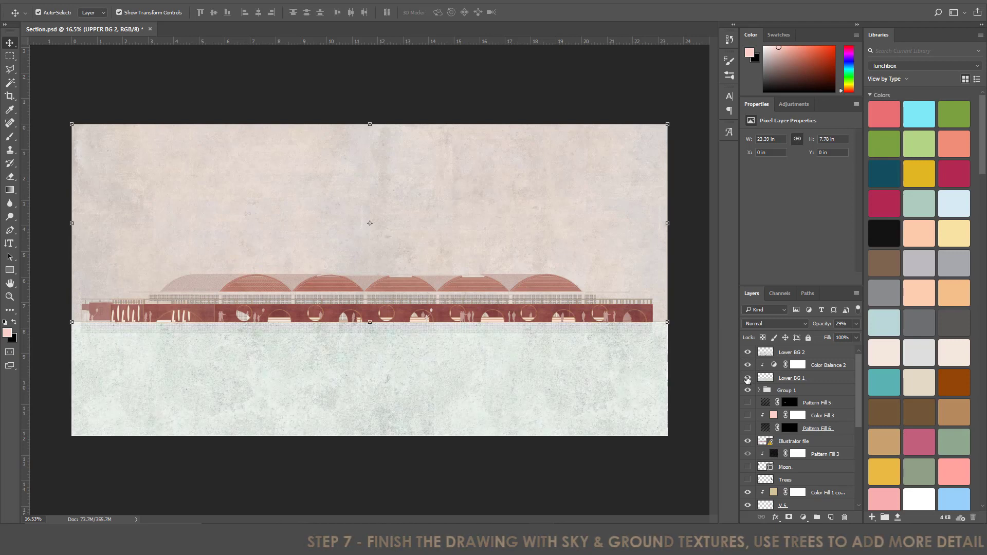
Examine the Color Balance adjustment clipped to Lower BG 1 and compare the ground with it off and on
click(814, 381)
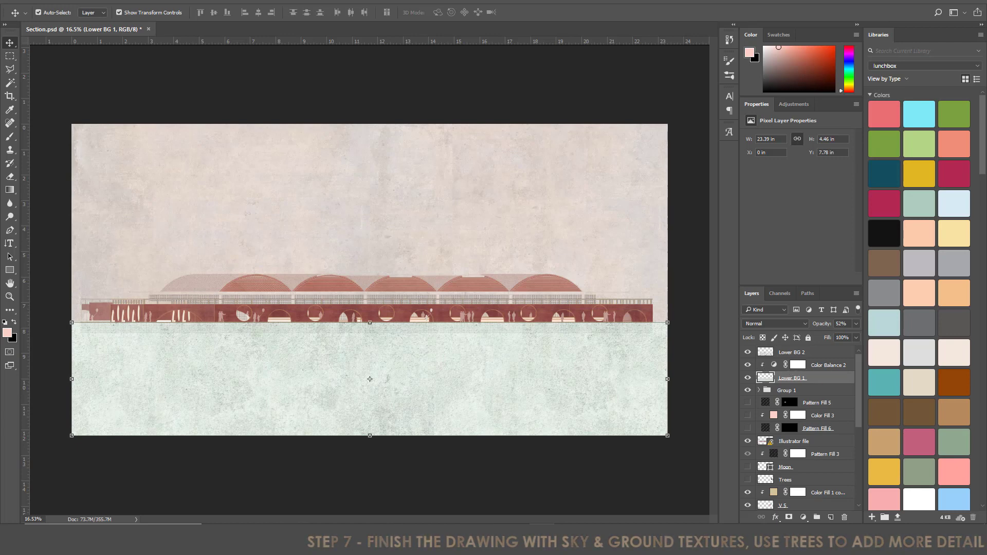
click(803, 517)
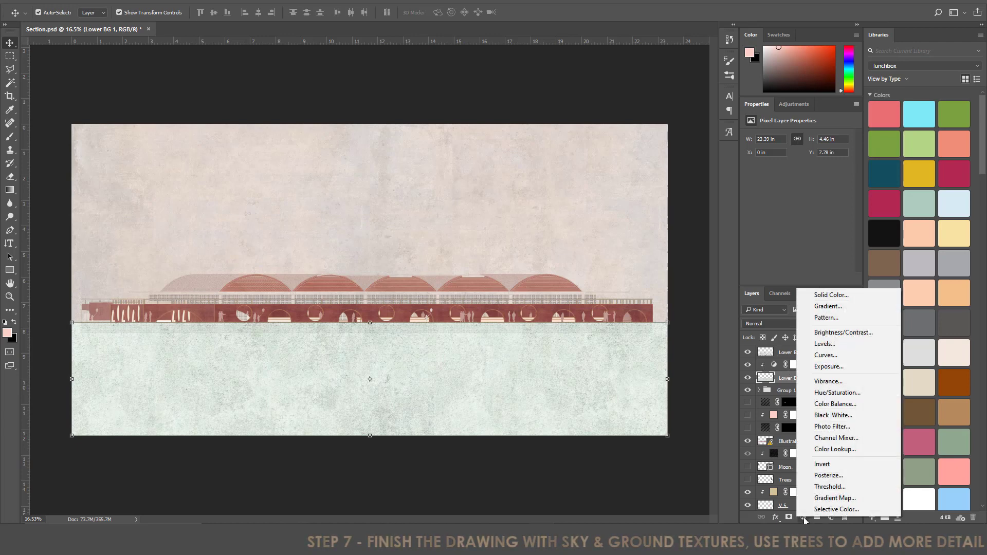
click(843, 404)
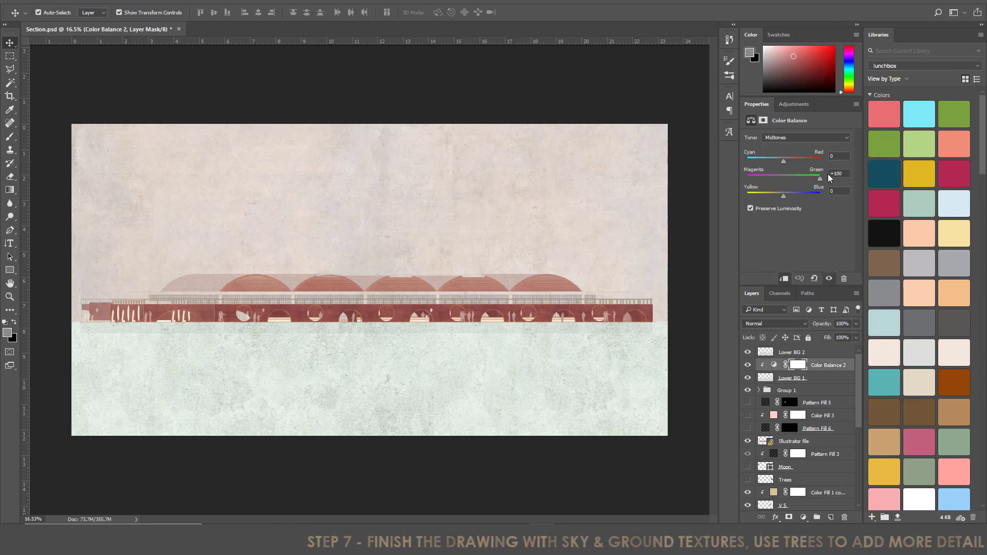
click(747, 365)
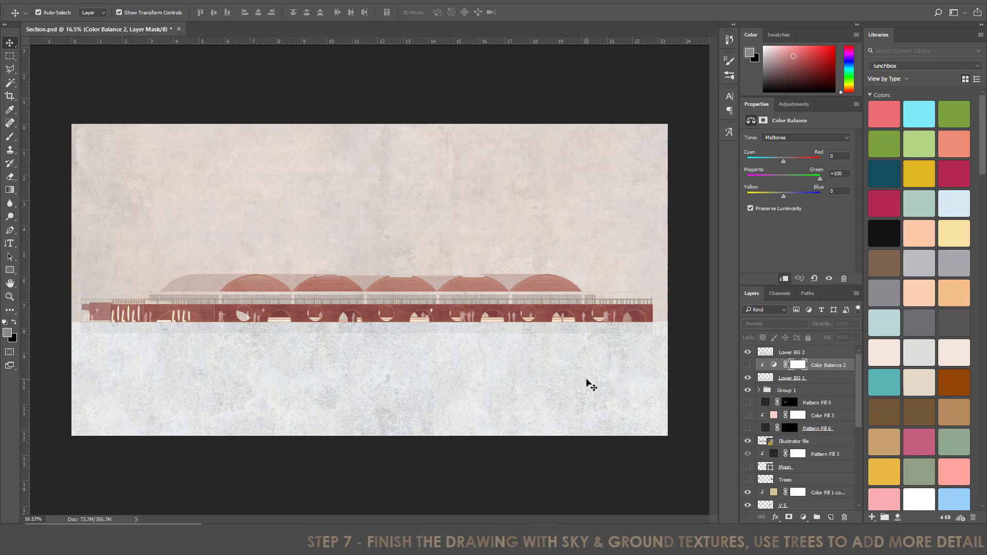
click(748, 365)
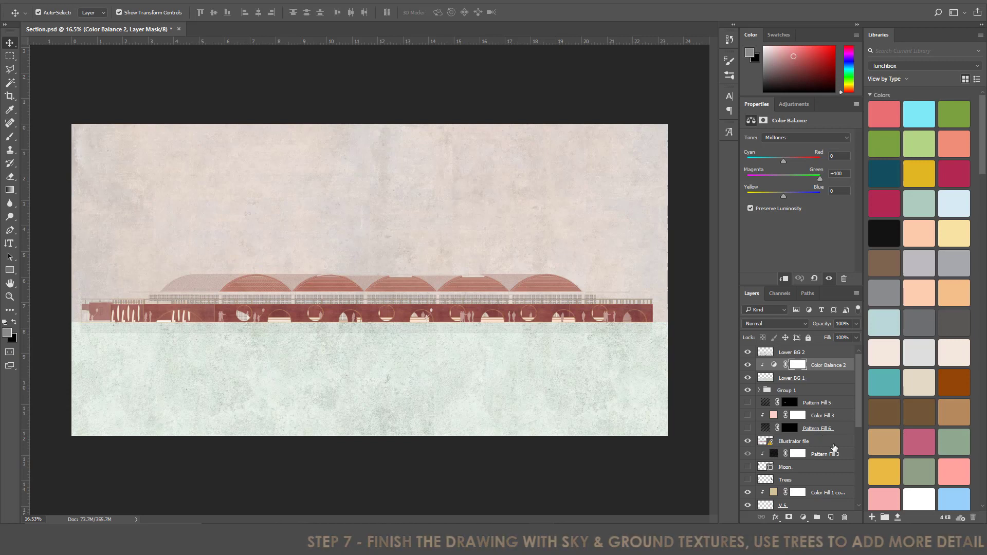
Show the Trees layer behind both ends of the building, comparing the elevation with and without it
scroll(750, 401, down, 3)
click(747, 416)
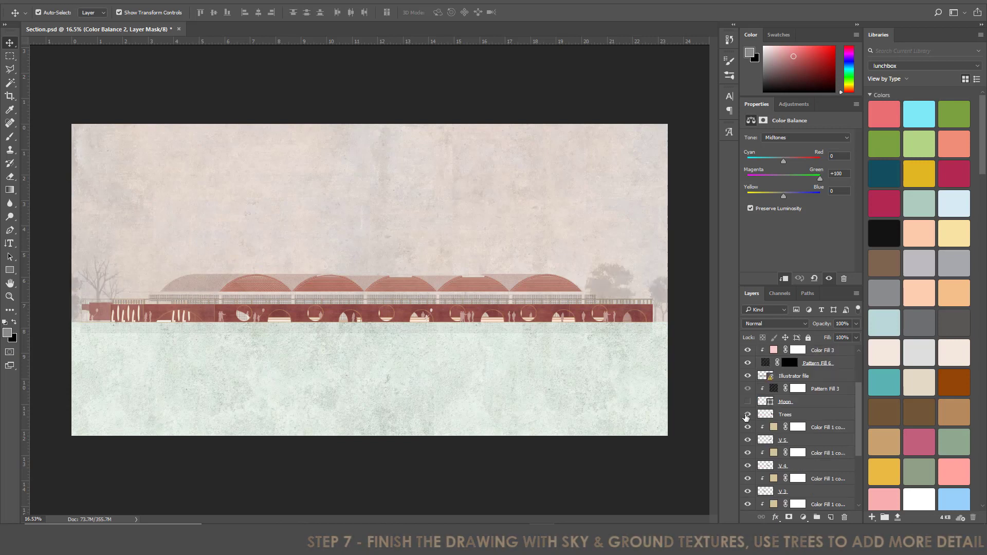
click(747, 414)
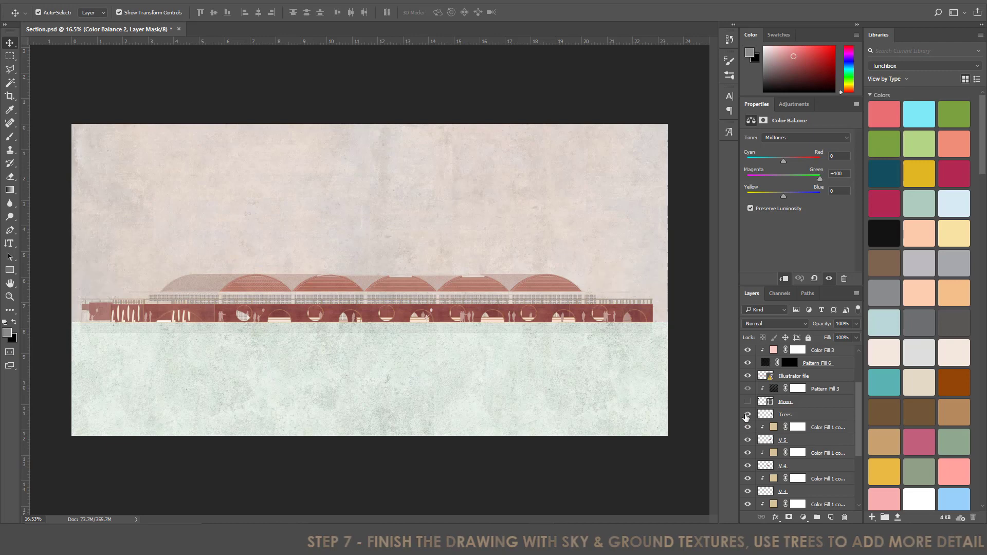
click(747, 414)
Activate the Brush tool and browse the brush presets to the tree brushes in the Trees_by_Horhew set
scroll(98, 294, up, 3)
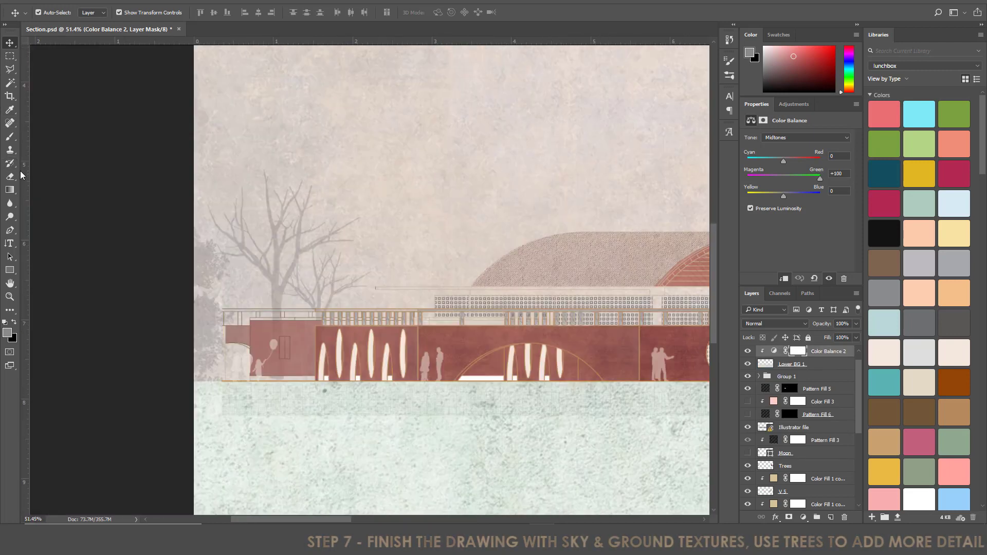
right_click(10, 137)
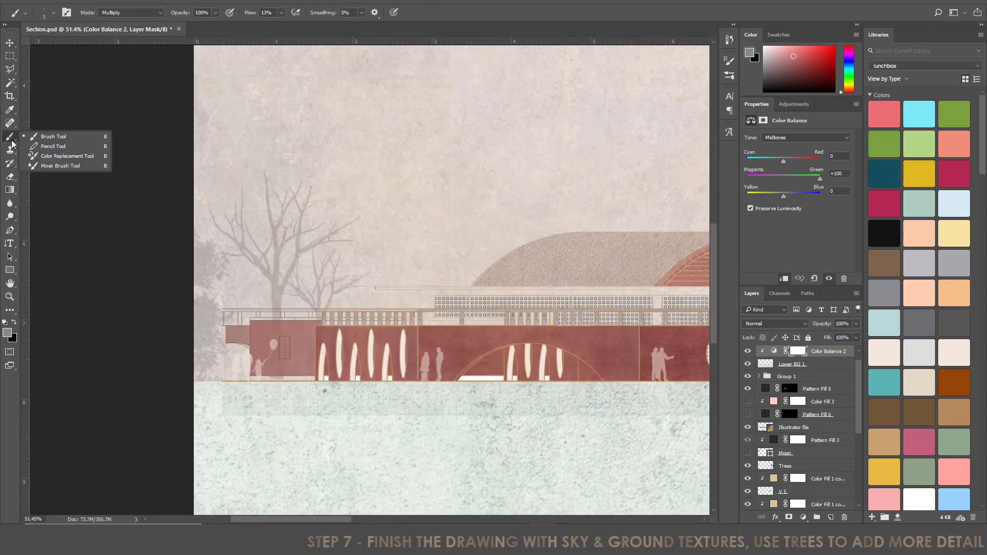
click(49, 138)
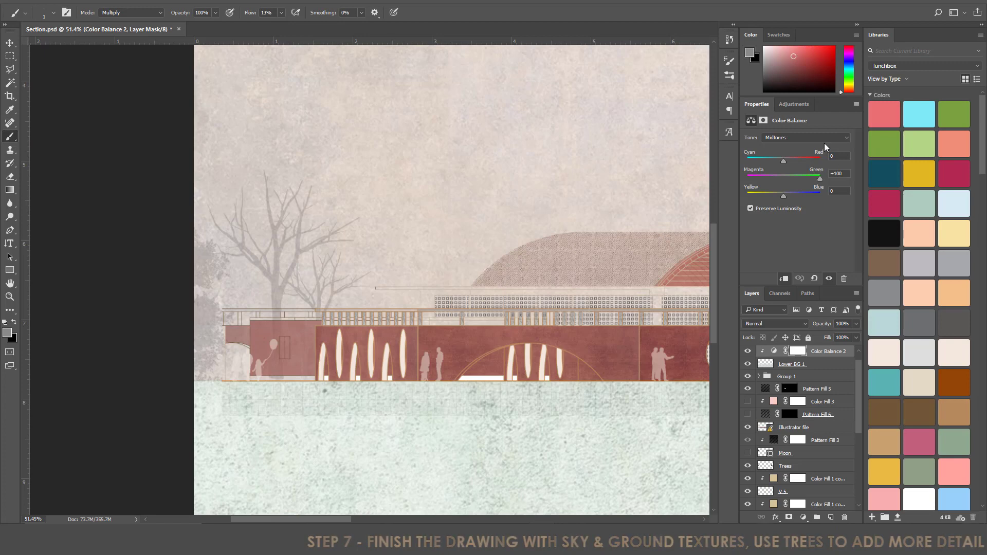
click(729, 75)
scroll(641, 253, down, 10)
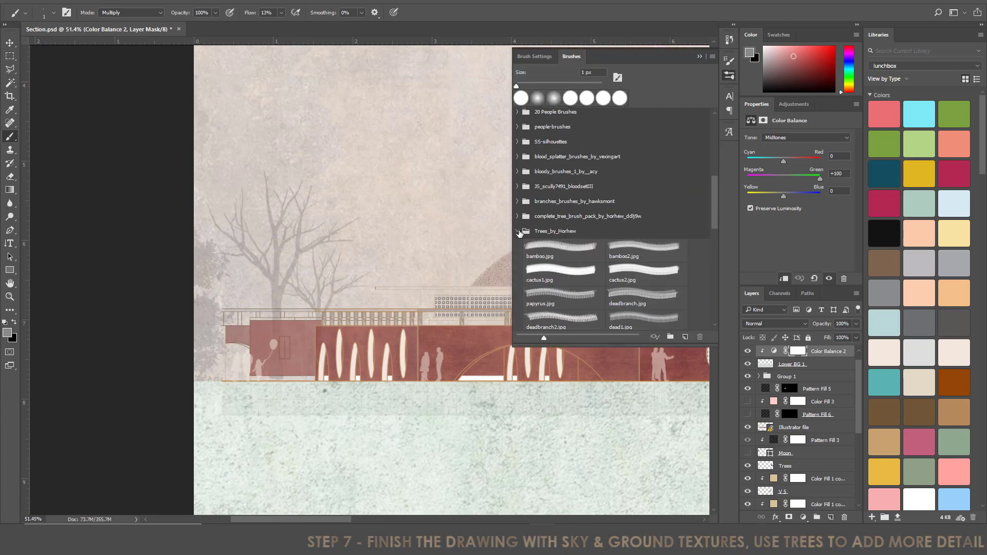
scroll(562, 258, down, 4)
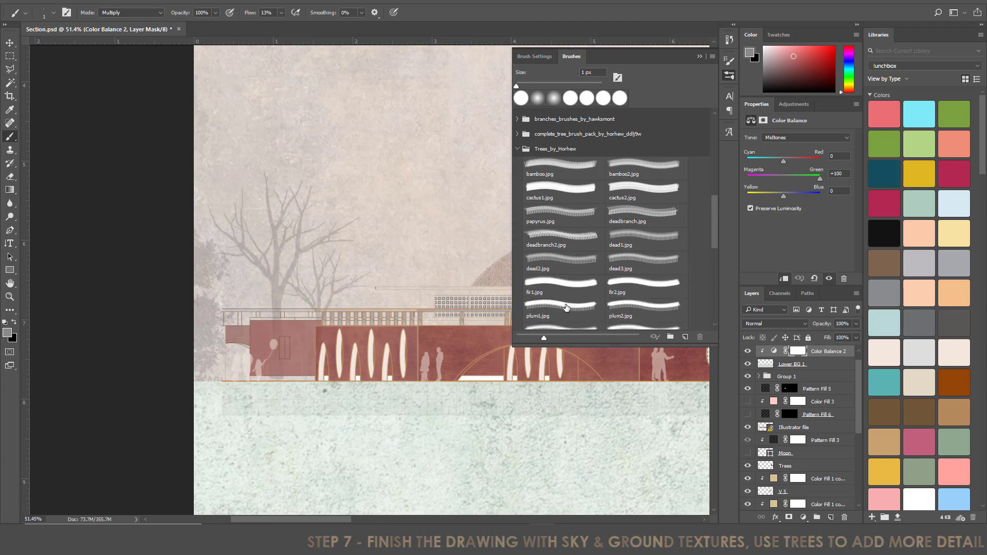
Preview the fir1.jpg and deadbranch2.jpg tree brushes, and choose the papyrus.jpg brush at 680 px
click(560, 284)
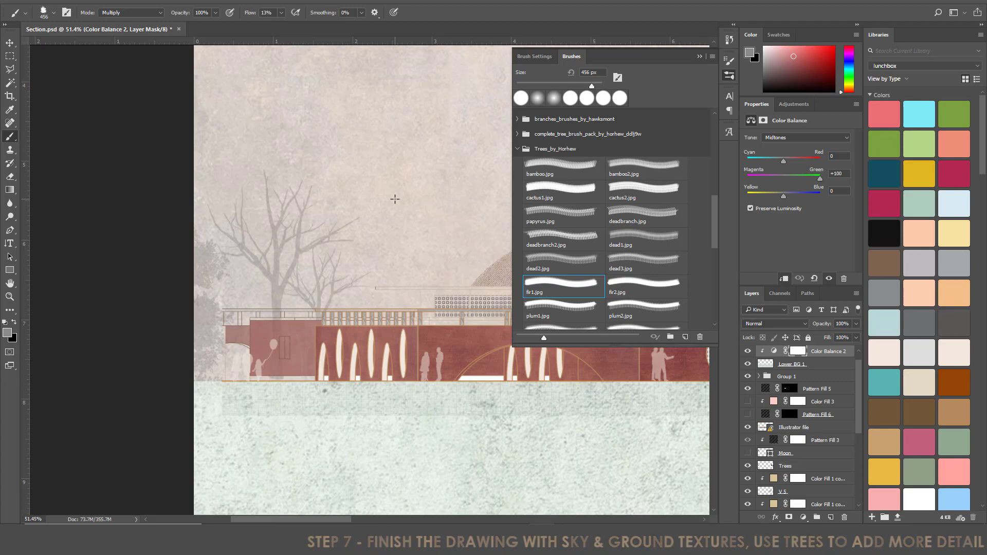
click(576, 238)
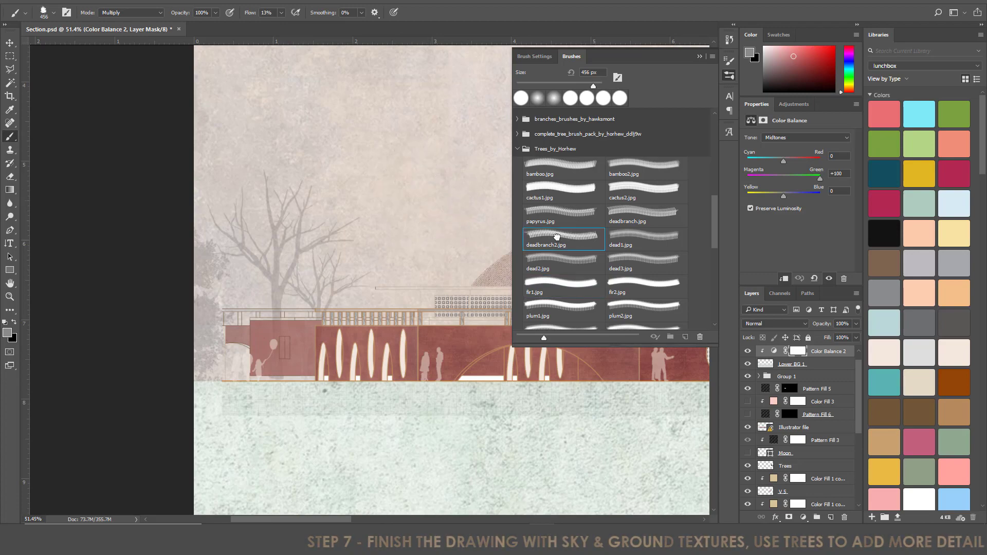
click(561, 214)
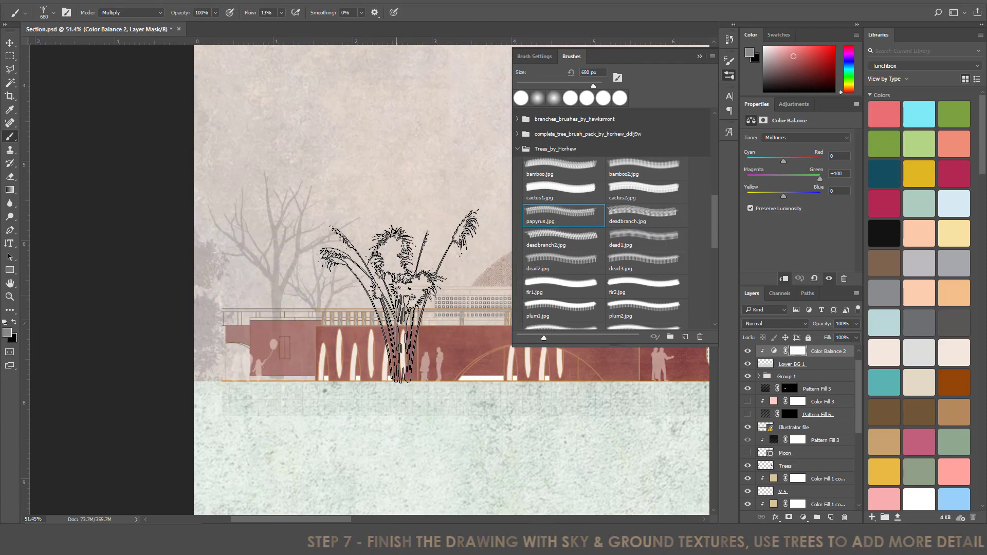
click(699, 56)
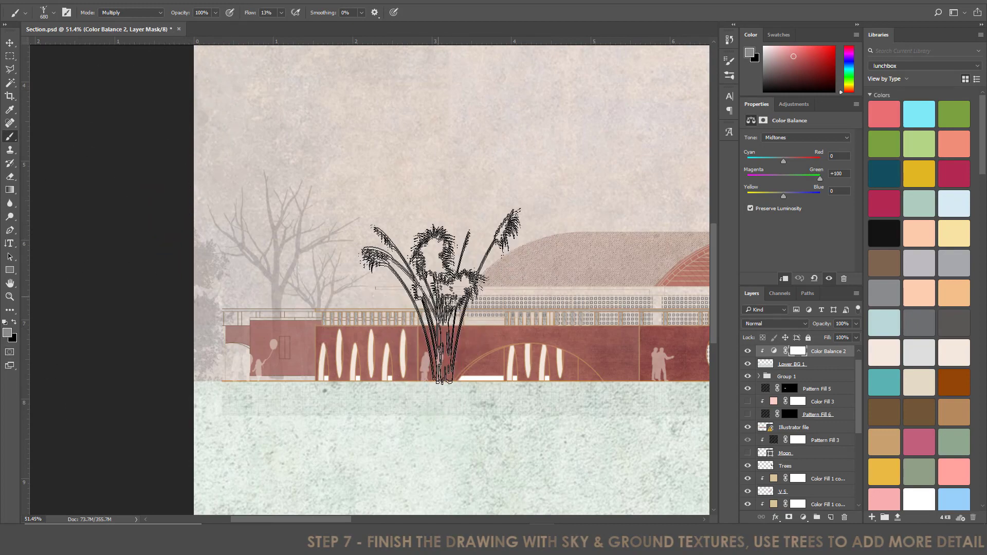
Create a new layer above Lower BG 2 and stamp one light pink papyrus plant over the building's first large arch
key(ctrl+shift+alt+n)
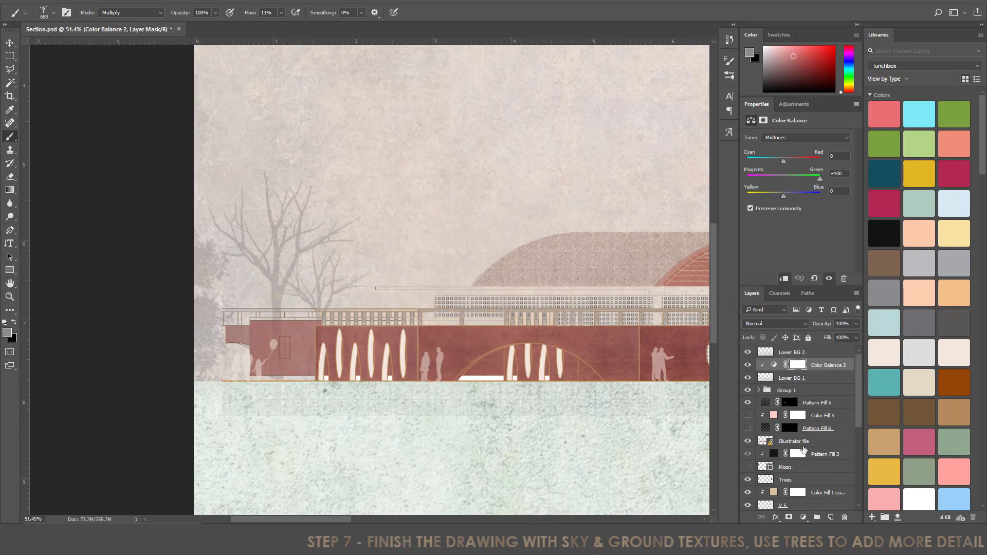
click(831, 517)
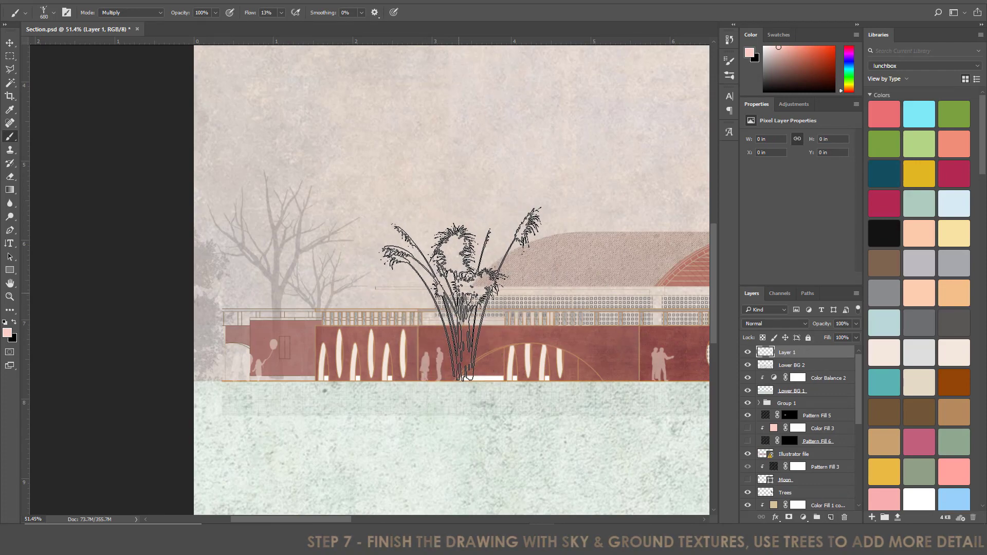
click(462, 295)
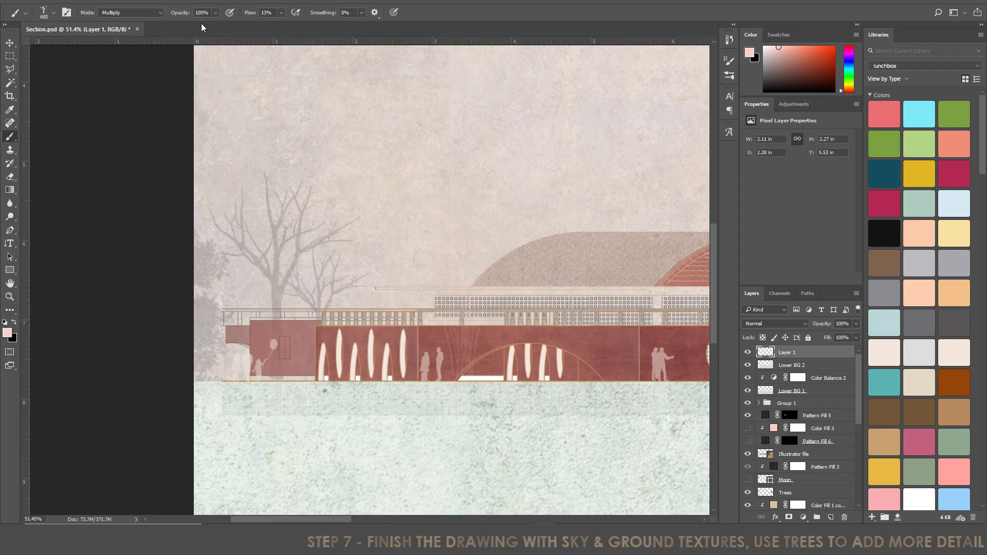
Set the foreground colour to black, try a papyrus stamp in the sky, and undo that stamp
click(7, 333)
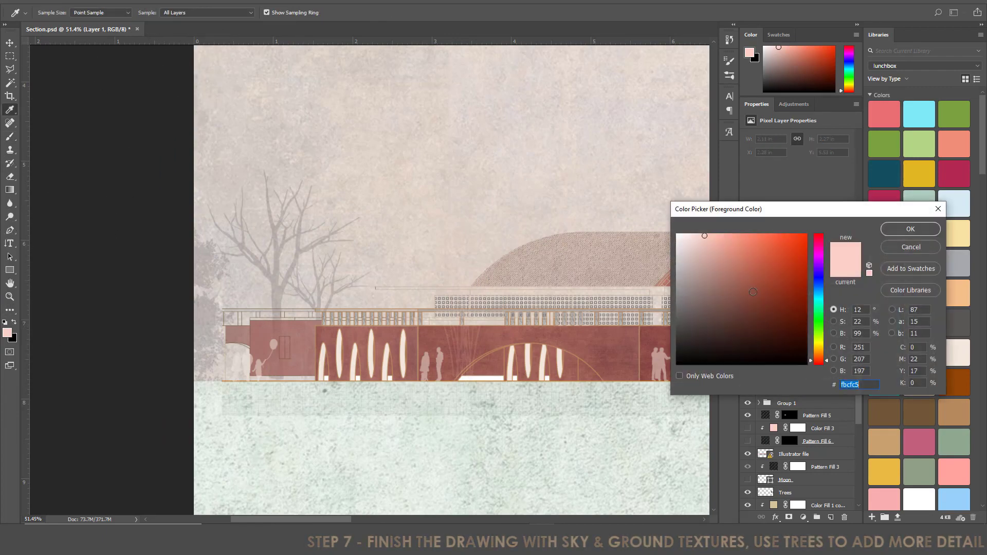
drag(682, 360, 654, 399)
click(908, 231)
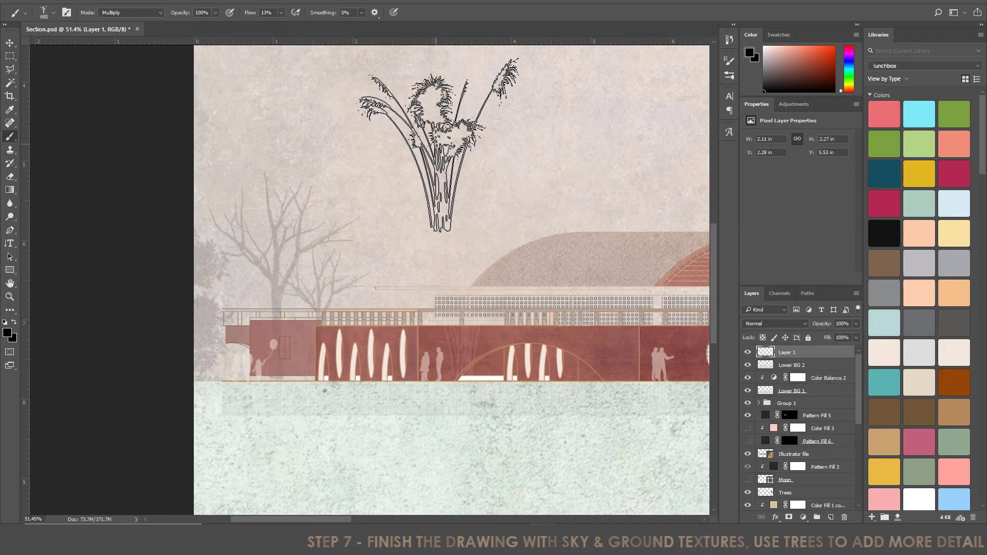
click(440, 149)
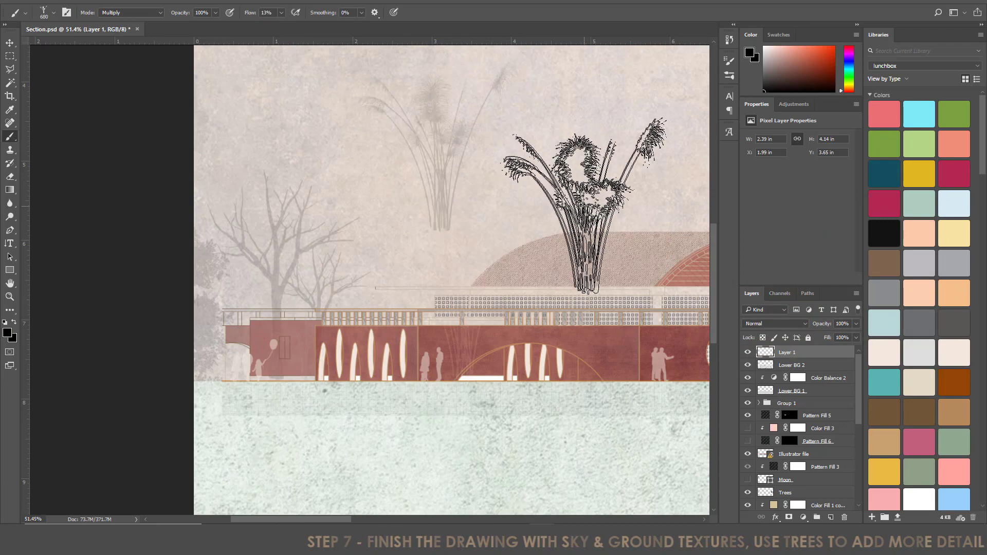
key(ctrl+z)
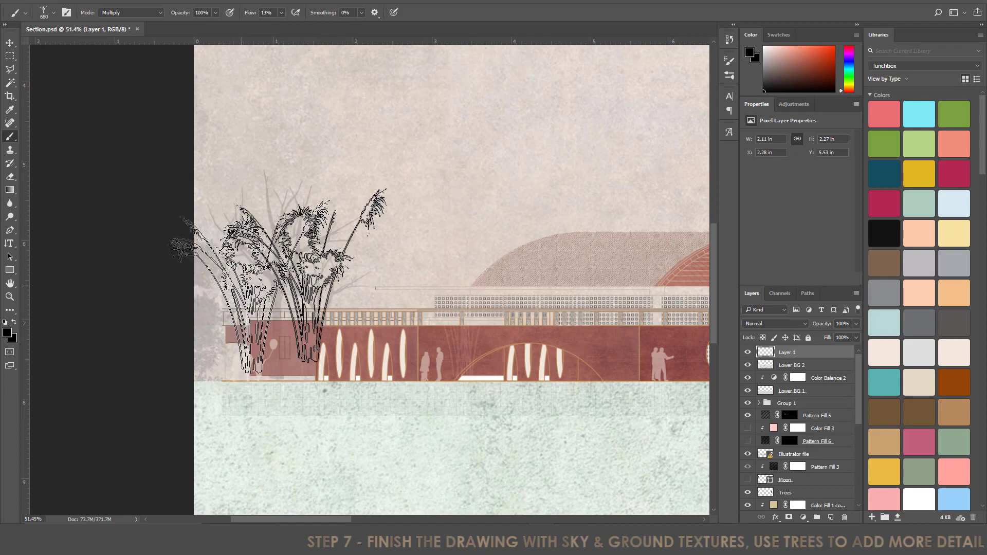
Return to the Move tool, deselect the new layer, and show the Moon layer in the sky
click(10, 43)
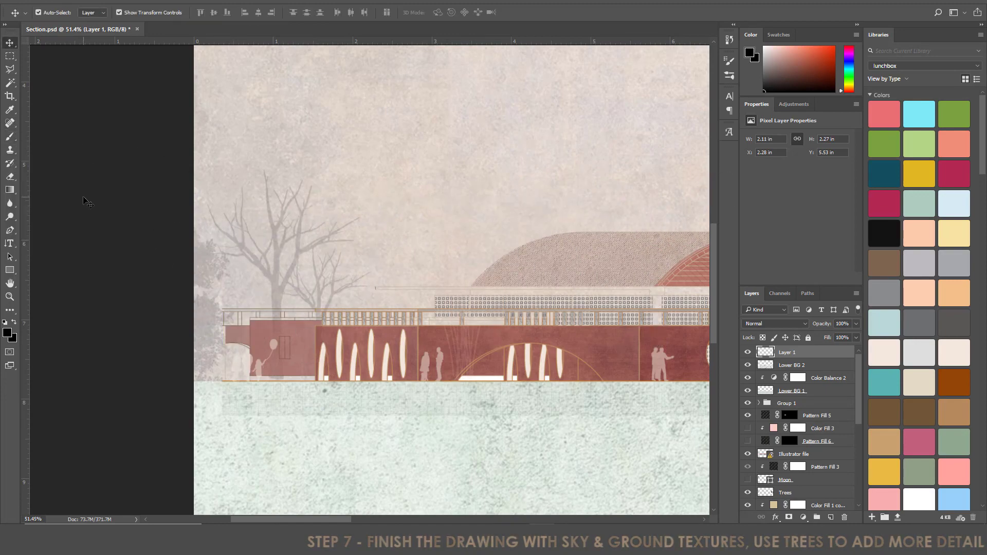
click(149, 375)
scroll(85, 371, down, 3)
scroll(173, 332, down, 4)
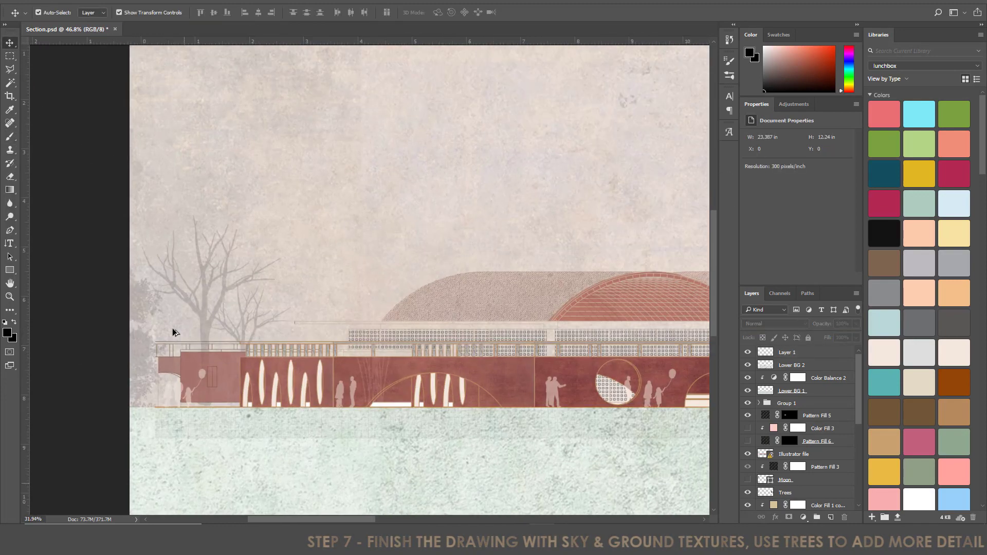
scroll(83, 201, up, 2)
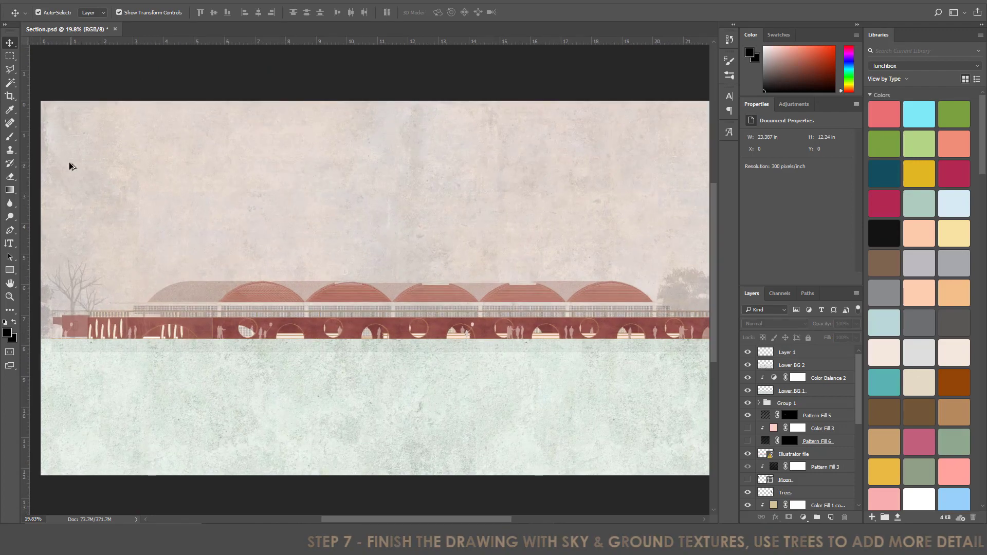
scroll(498, 324, down, 3)
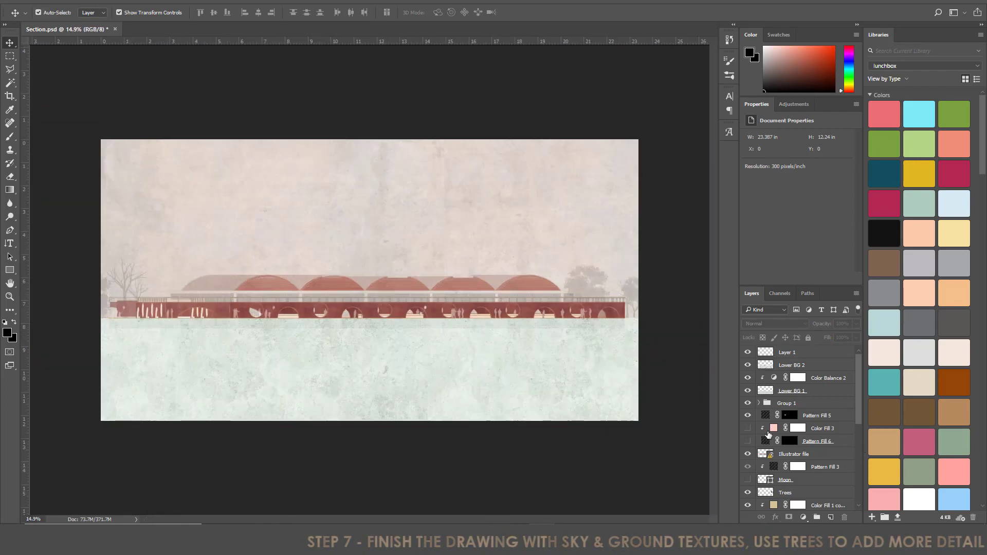
scroll(802, 412, down, 4)
click(747, 377)
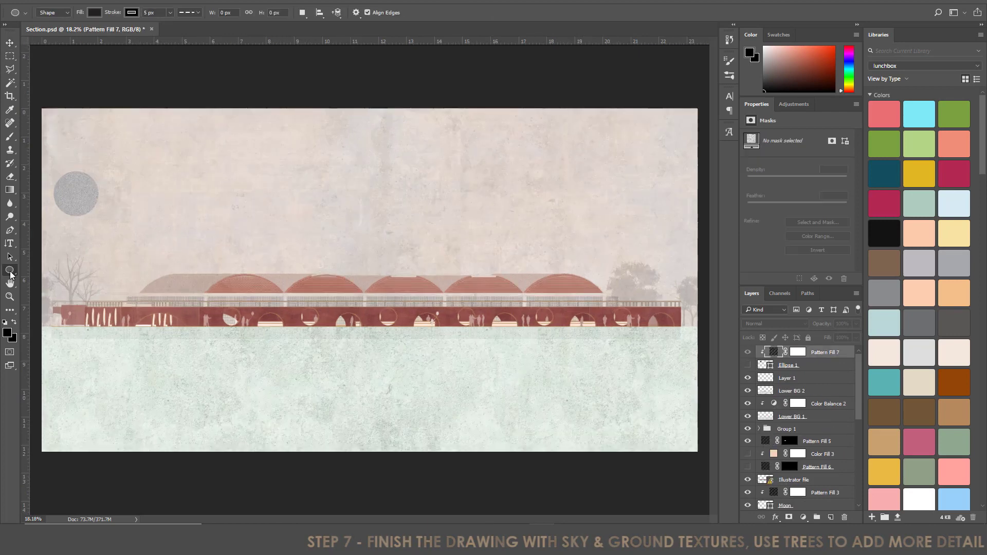
Draw a dark-filled circle about 506 px across in the sky beside the moon and remove its stroke
right_click(10, 270)
click(57, 289)
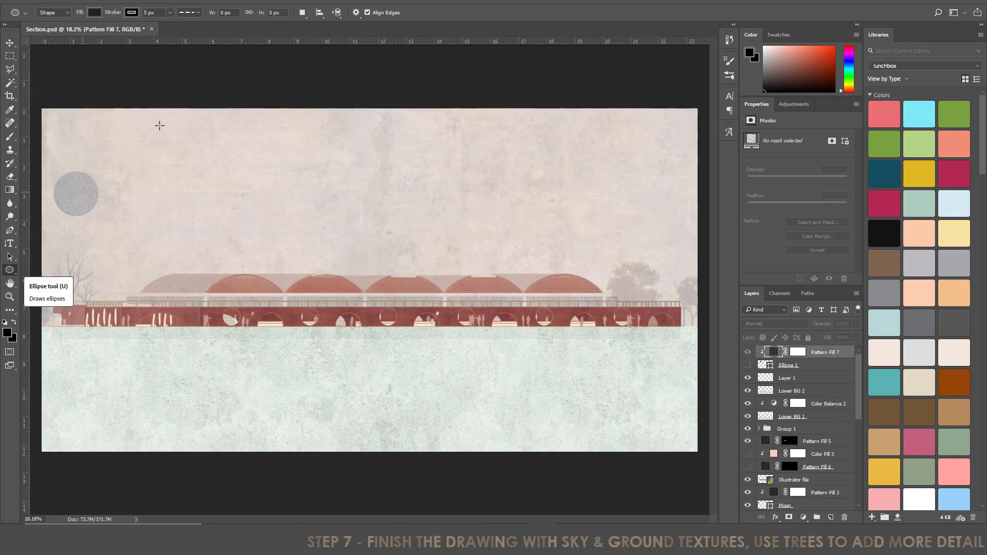
drag(143, 135, 190, 197)
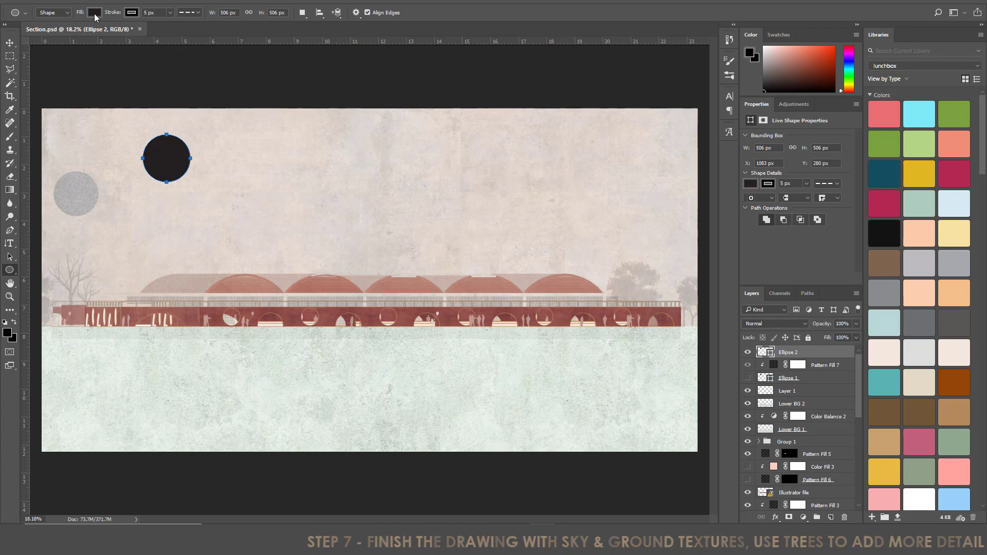
click(134, 14)
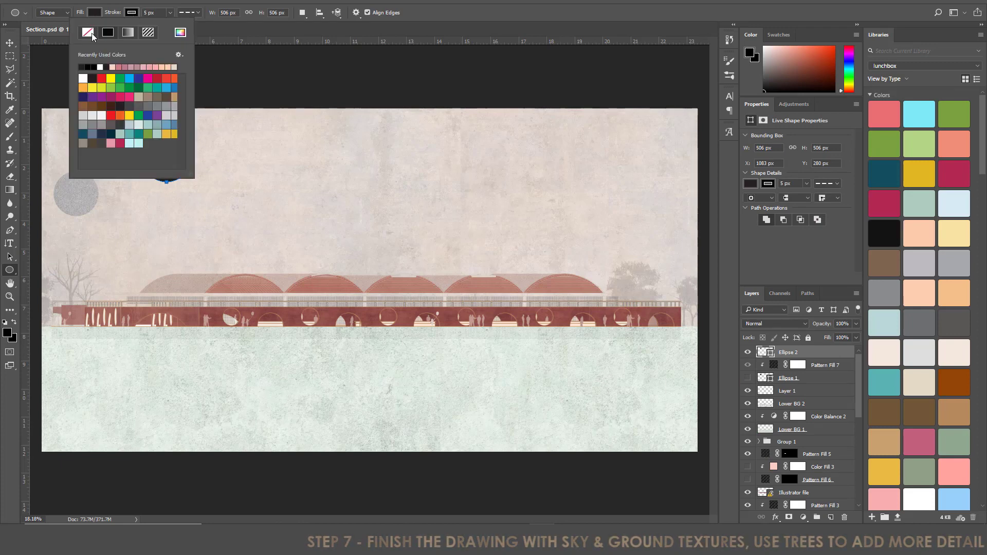
click(90, 34)
click(10, 42)
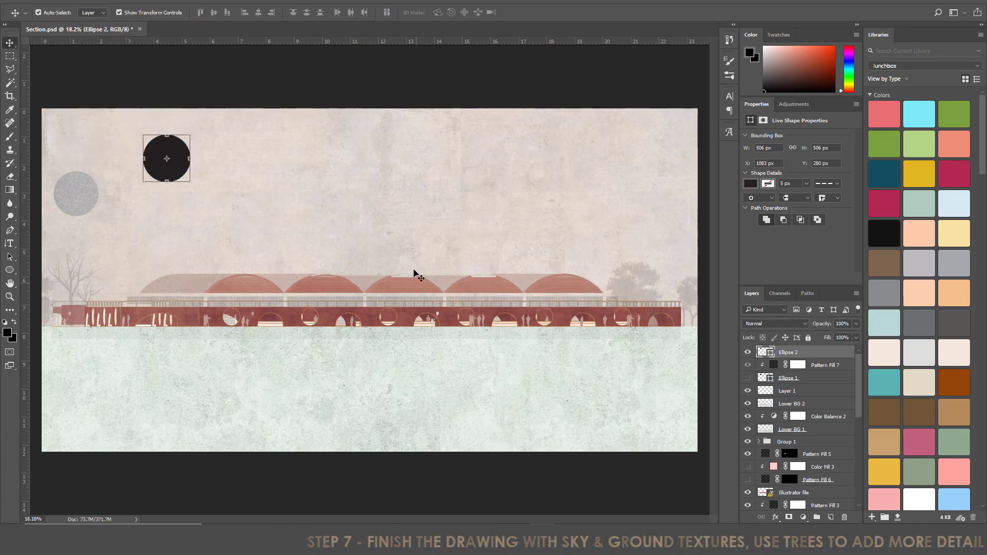
Add a grey speckled Pattern fill at 100% scale, clip it to the new circle, and hide the circle's layer
click(808, 516)
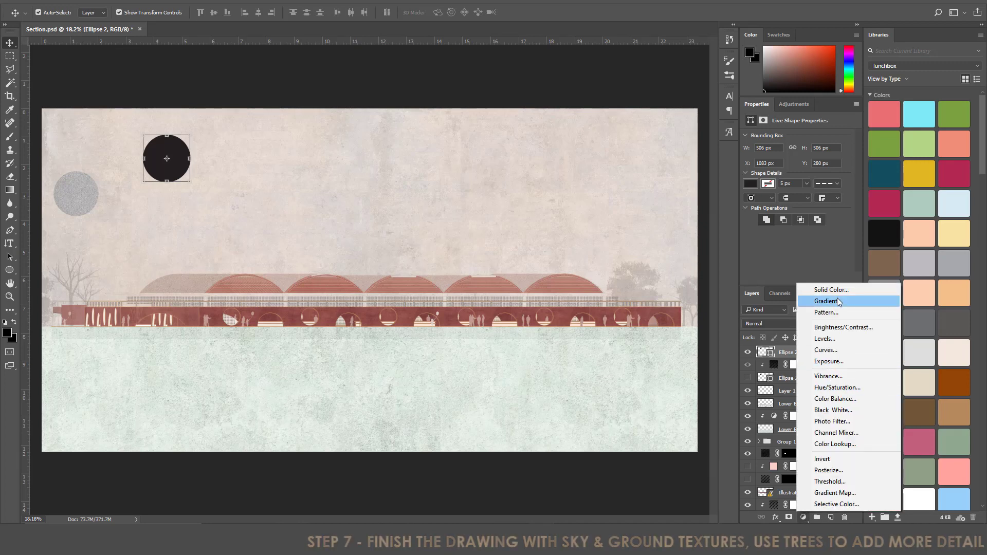
click(825, 312)
click(673, 216)
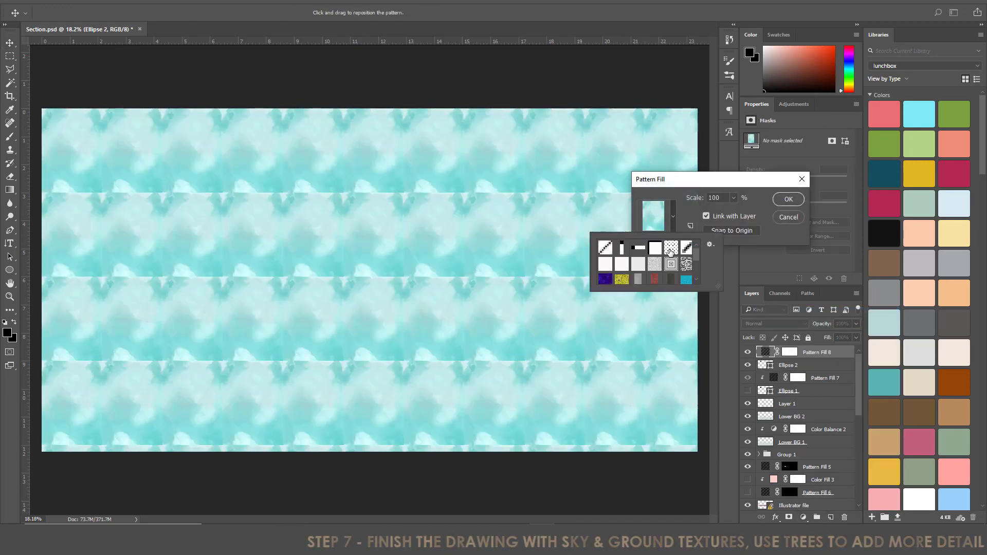
click(654, 264)
click(789, 199)
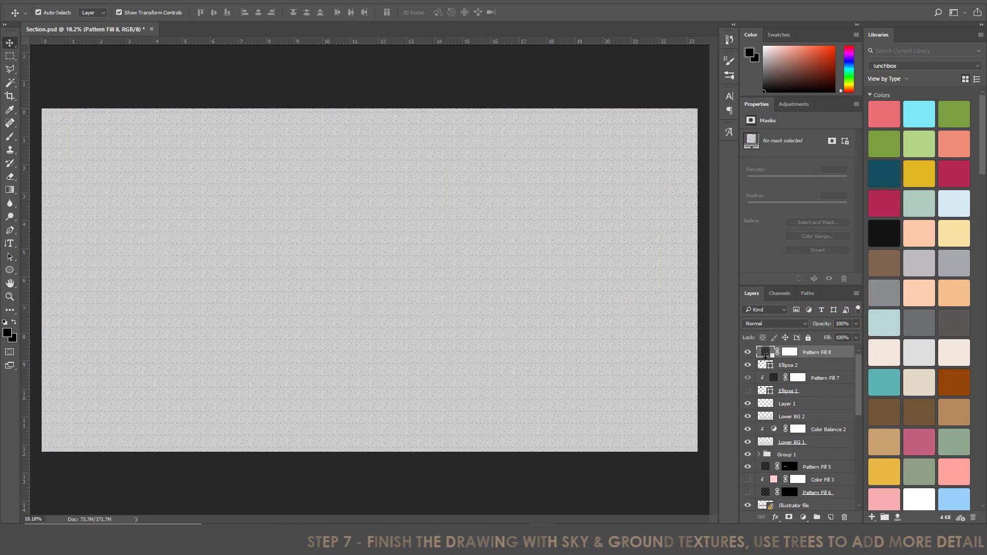
alt+click(765, 357)
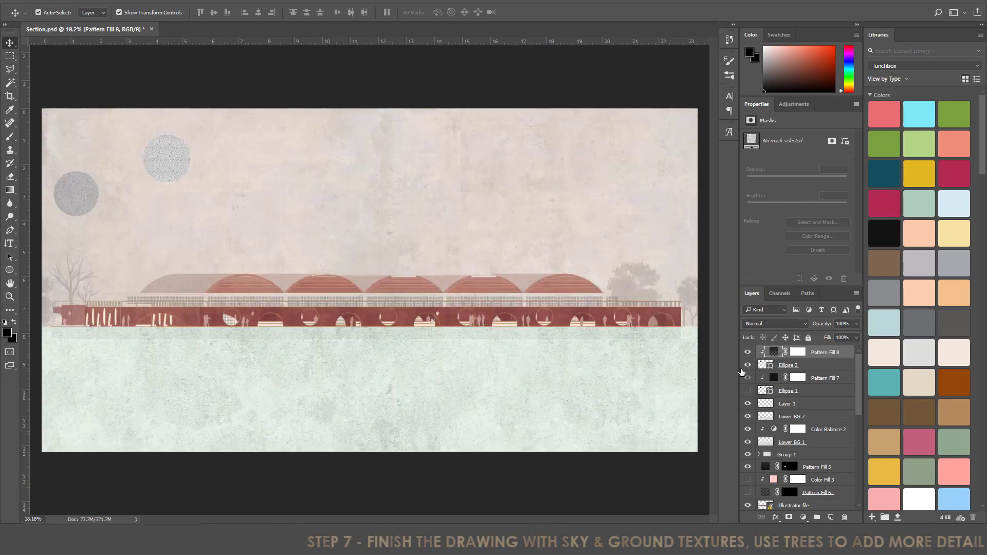
click(748, 365)
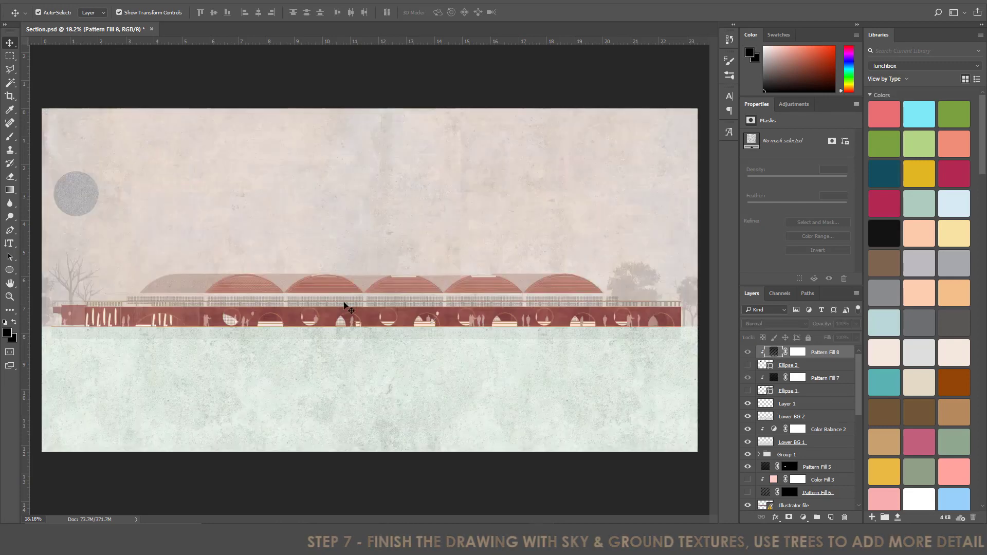